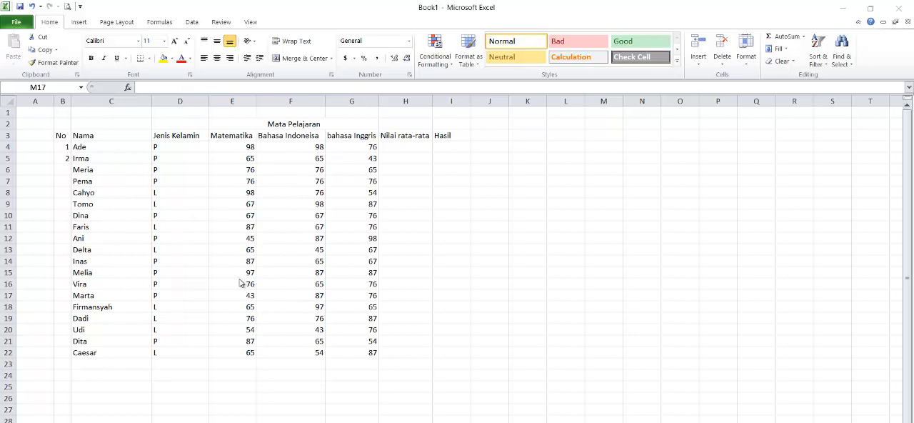
Merge and center the No header across cells B2:B3.
click(68, 126)
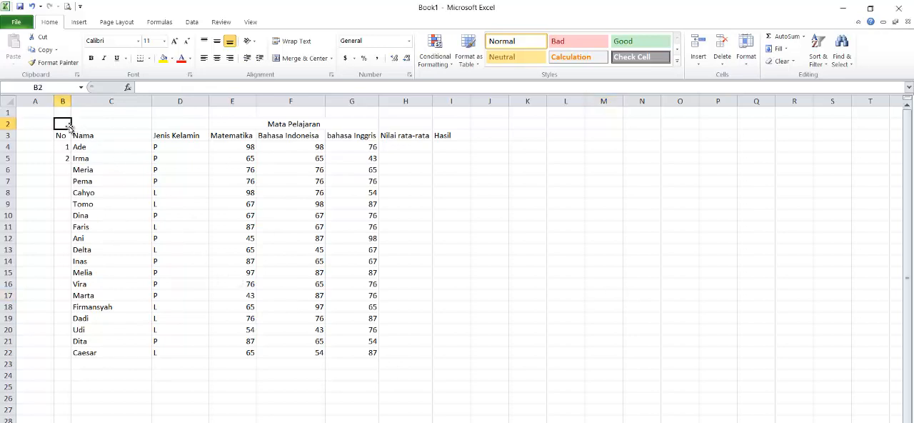
drag(65, 124, 62, 135)
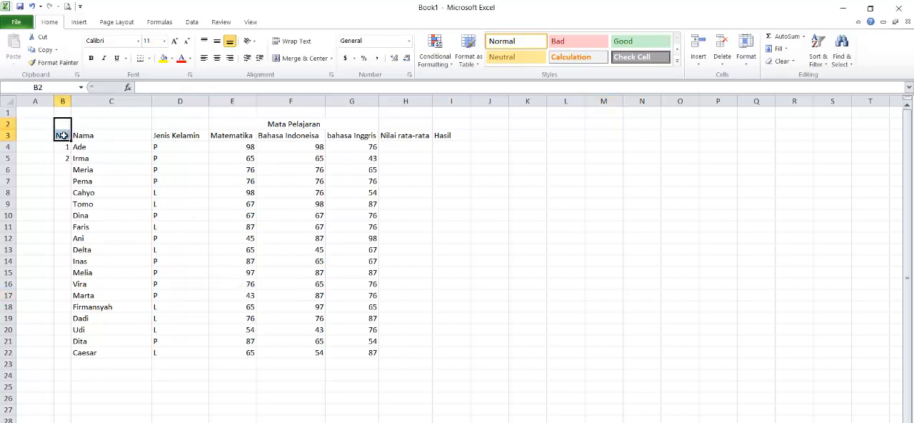
click(68, 122)
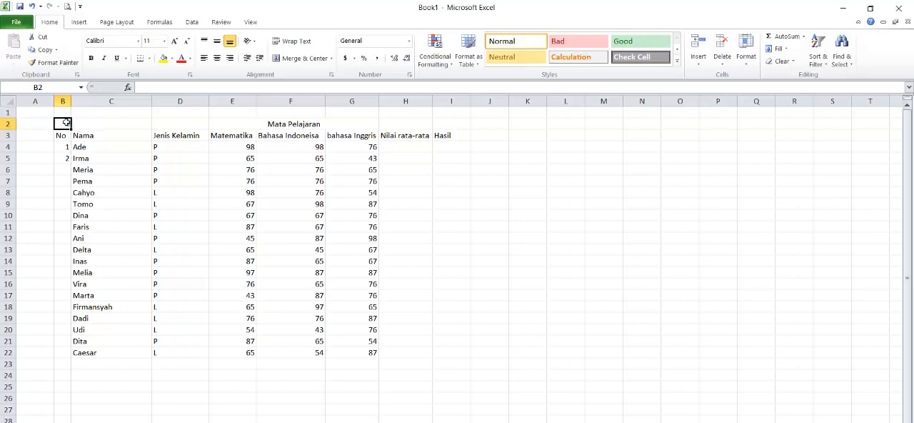
click(62, 133)
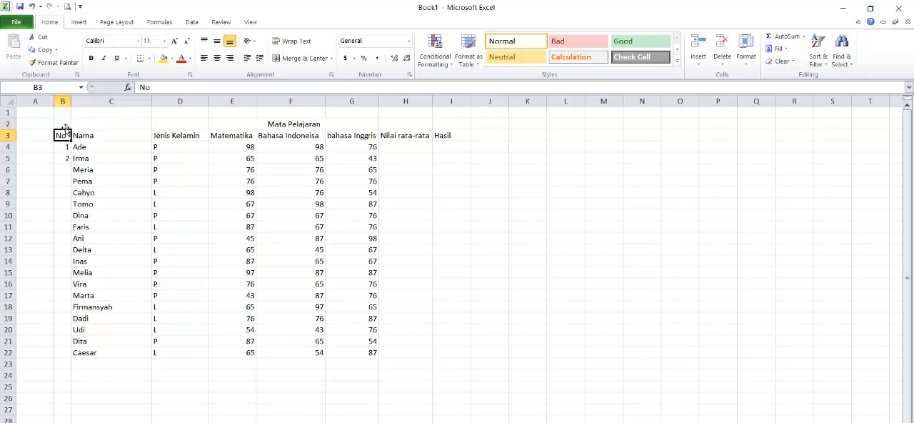
click(65, 127)
drag(65, 127, 64, 135)
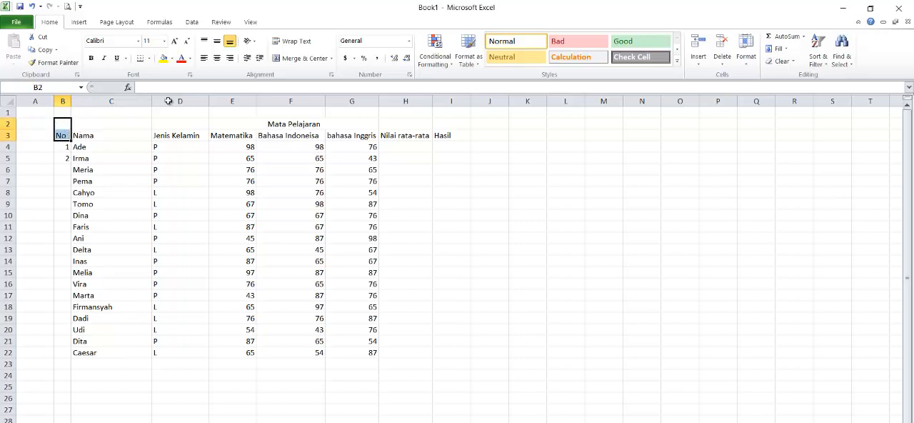
click(294, 60)
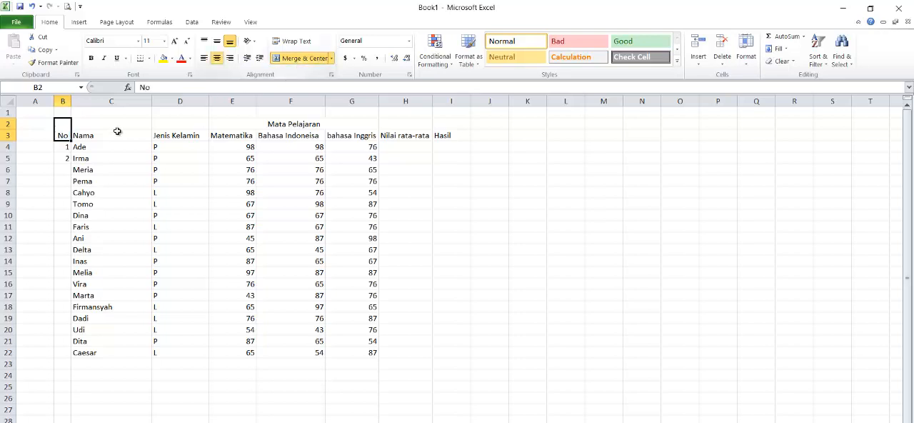
Merge and center the Nama, Nilai rata-rata and Hasil headers, each vertically across rows 2 and 3 of its column.
drag(101, 124, 106, 136)
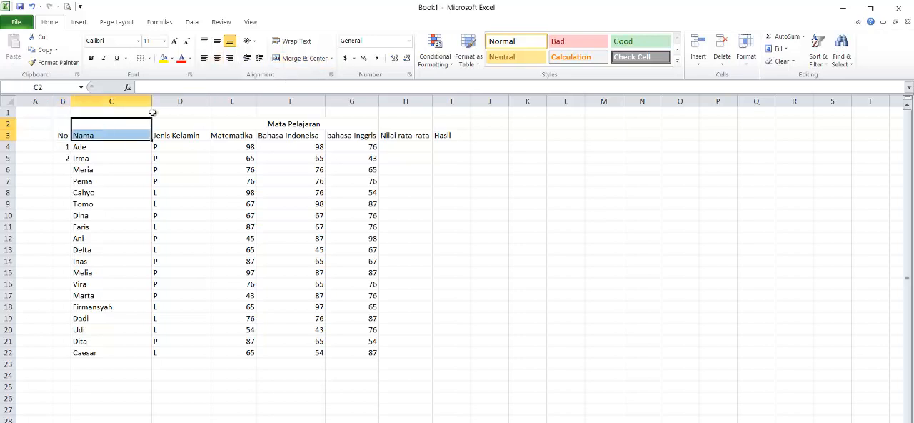
click(280, 59)
mouse_move(420, 124)
mouse_down()
mouse_move(418, 136)
mouse_move(440, 123)
mouse_move(447, 135)
mouse_up()
click(313, 63)
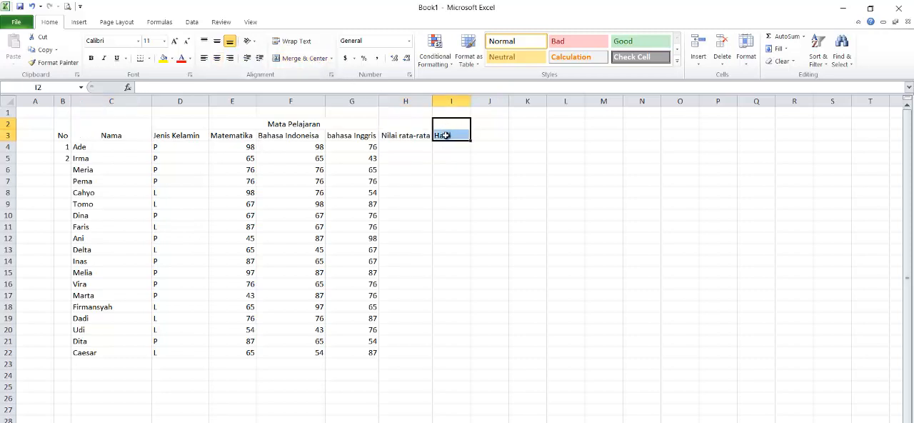
click(294, 59)
click(450, 192)
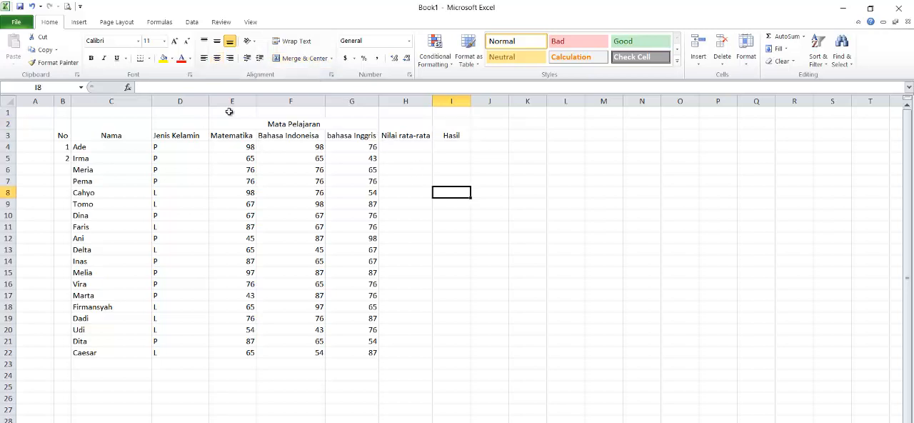
Merge and center the Mata Pelajaran heading across cells D2:G2.
drag(200, 123, 321, 124)
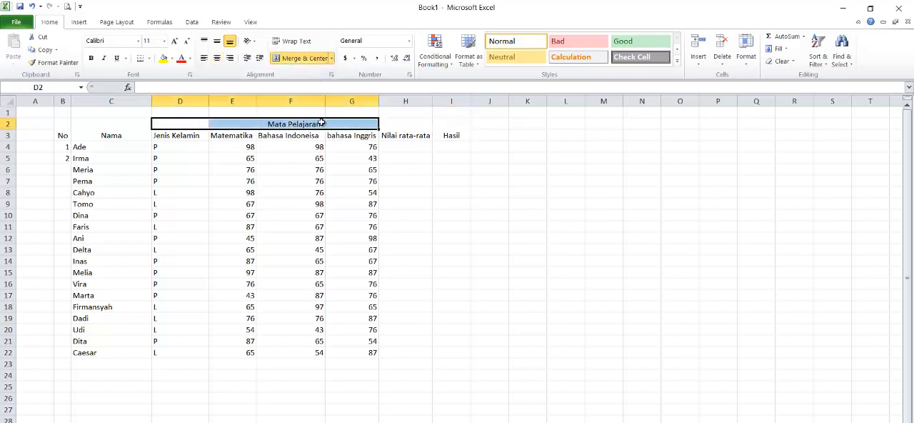
click(296, 60)
click(296, 60)
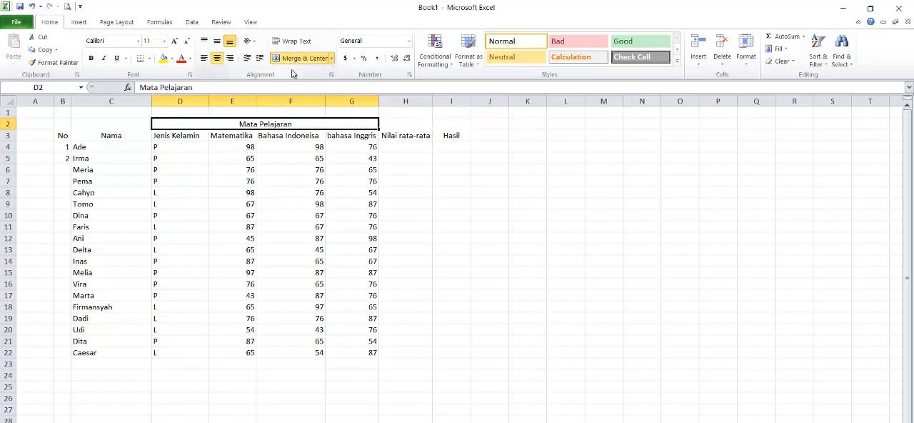
click(272, 183)
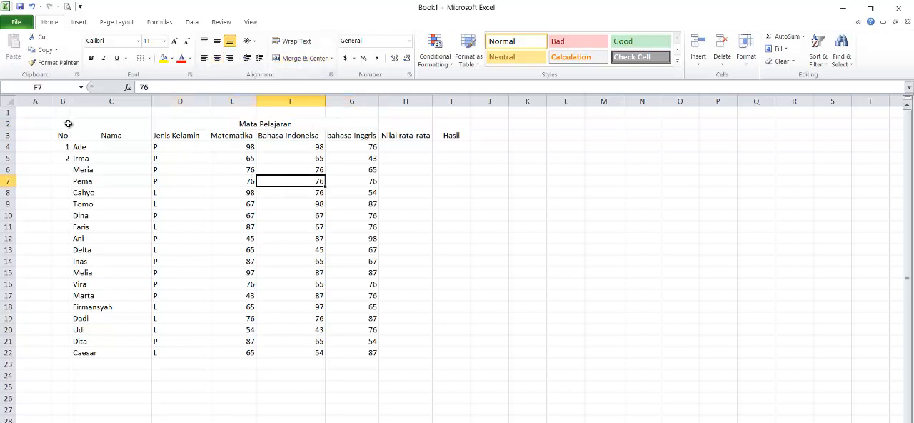
Apply All Borders to the whole table in B2:I23, including the empty row below the last student.
drag(67, 124, 459, 364)
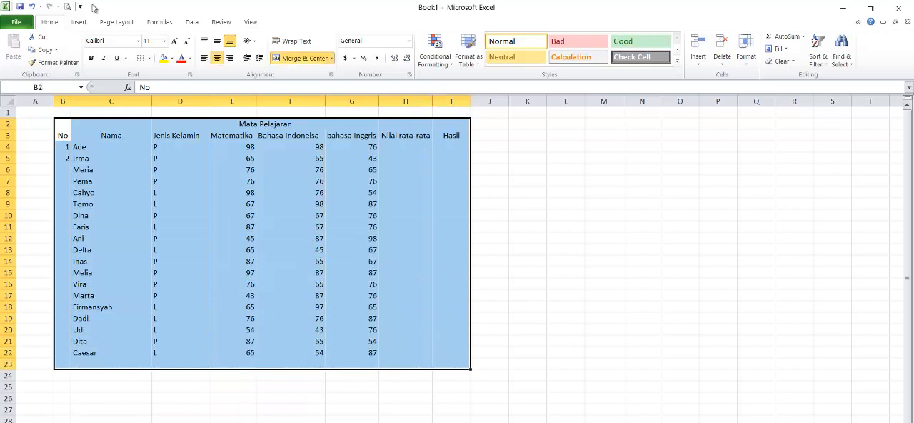
click(150, 59)
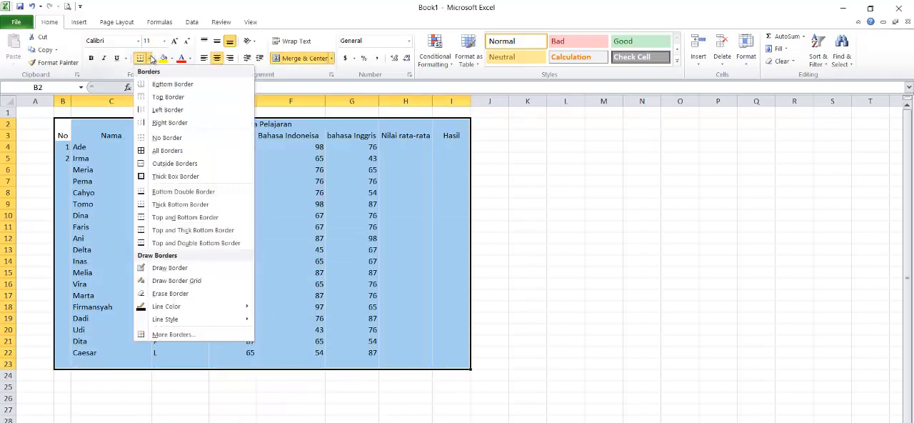
click(184, 152)
click(157, 351)
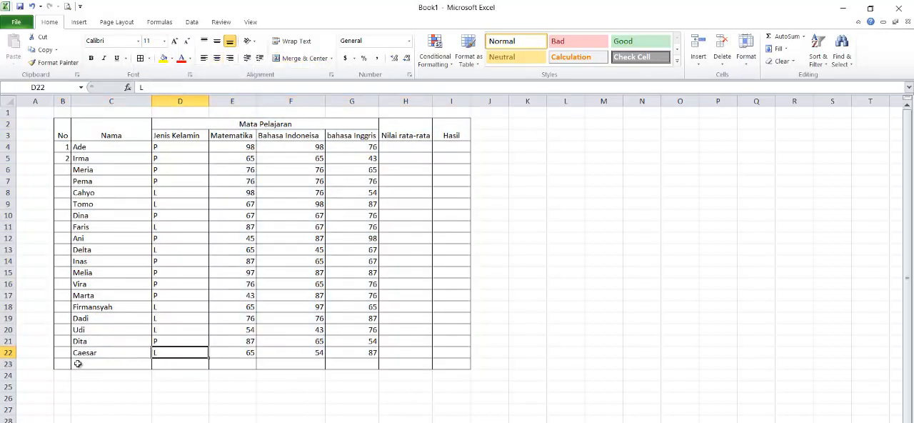
Merge and center cells B23:C23 below the student list and enter the label Total.
drag(65, 364, 97, 364)
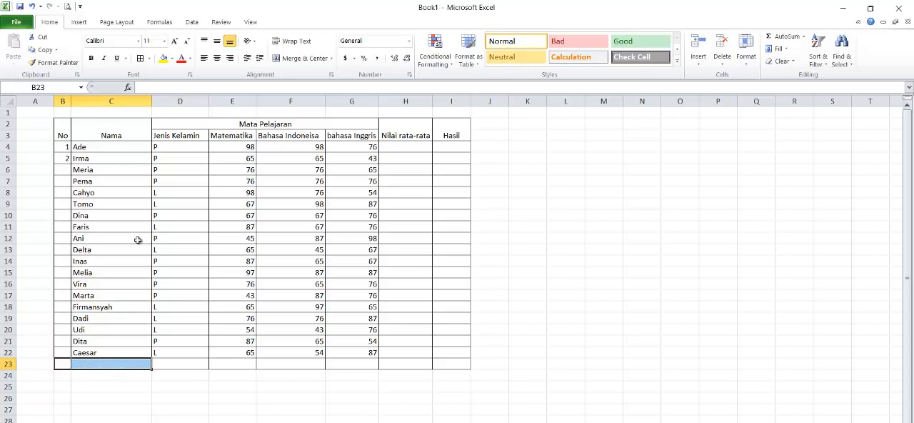
click(291, 59)
text(Tot)
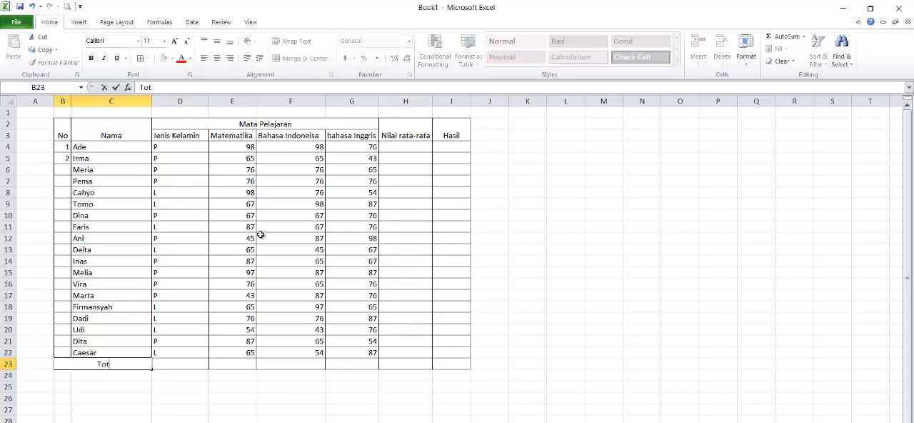
text(al)
click(352, 342)
Fill the table's header rows, B2:I3, with a medium aqua-blue theme color.
click(121, 147)
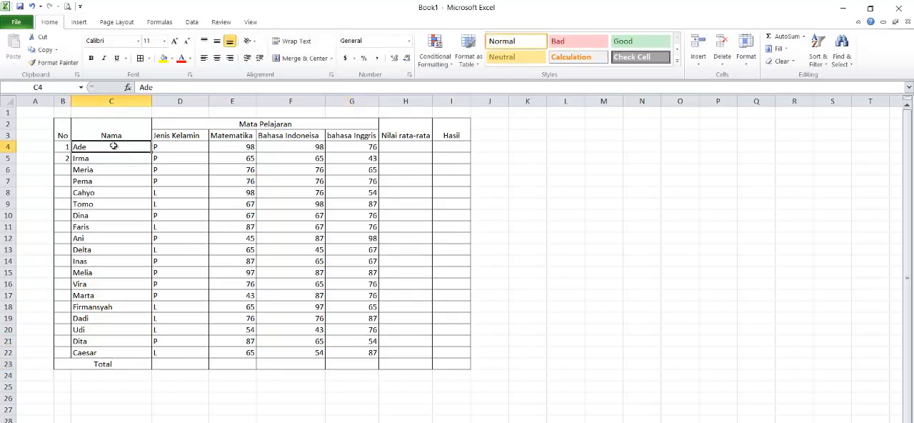
drag(61, 127, 453, 136)
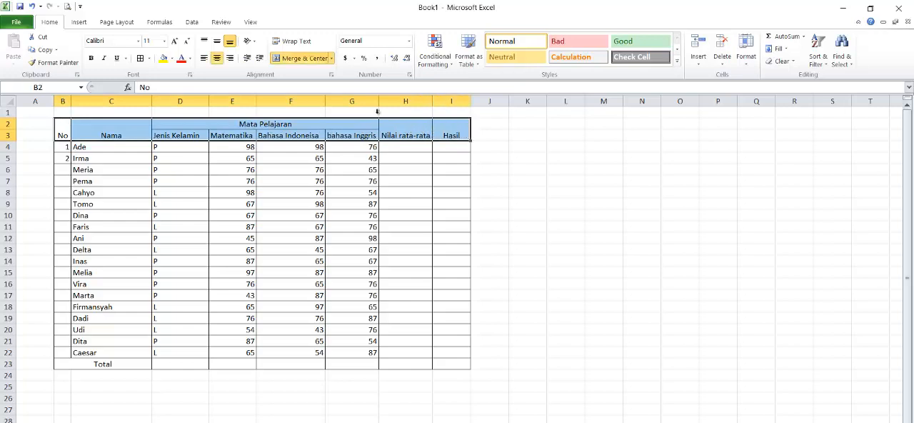
click(172, 58)
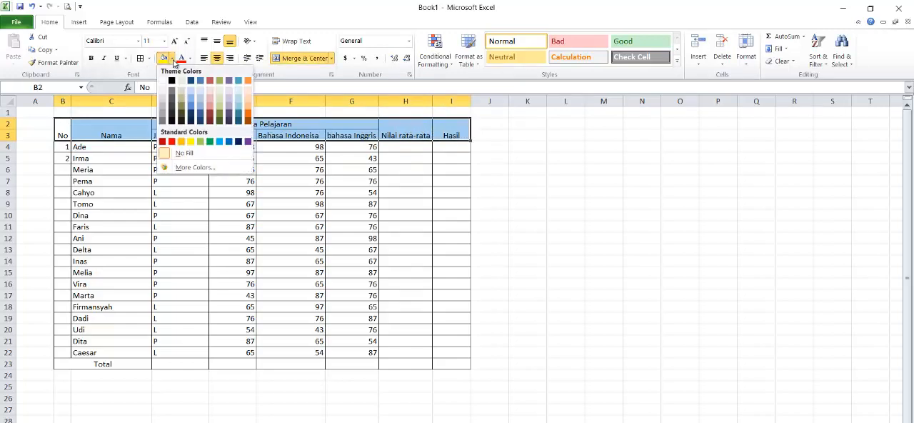
click(239, 106)
click(490, 227)
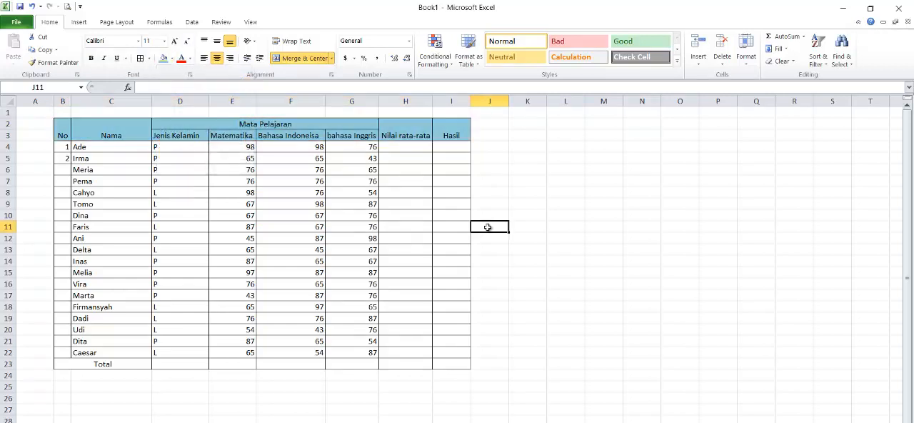
Add a Thick Box Border around the whole table in B2:I23.
click(67, 123)
drag(86, 130, 446, 366)
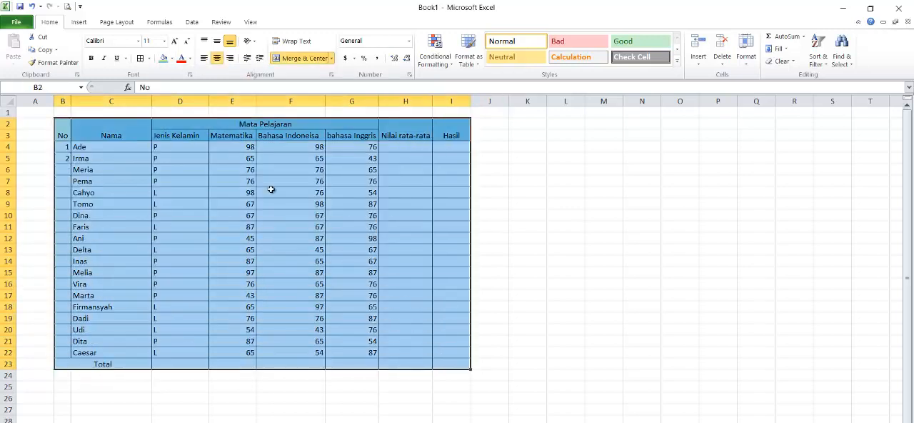
click(150, 58)
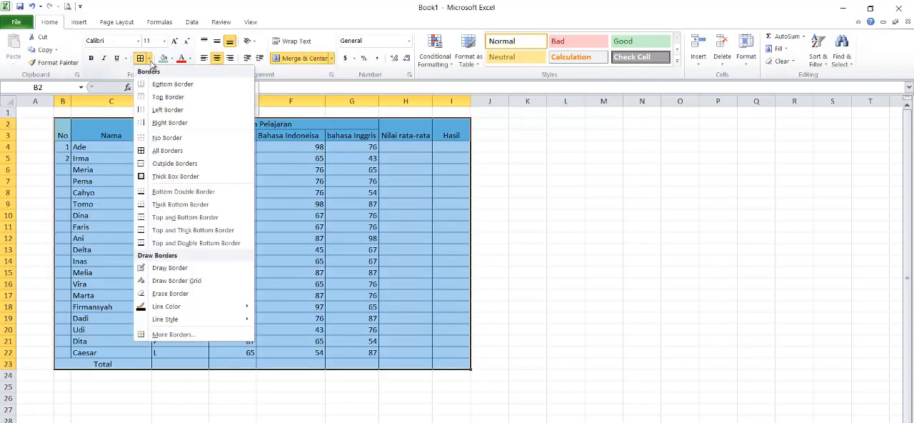
click(164, 178)
click(526, 209)
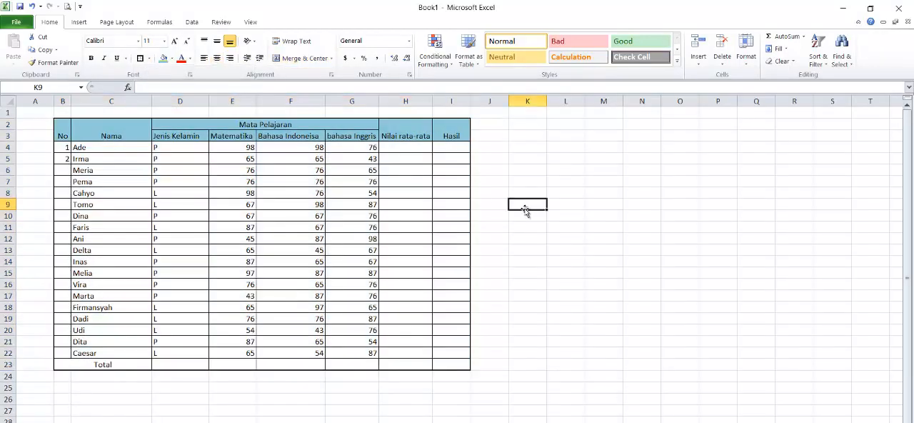
Extend the number series from B4:B5 down to B22 so the students are numbered 1 to 19.
click(300, 246)
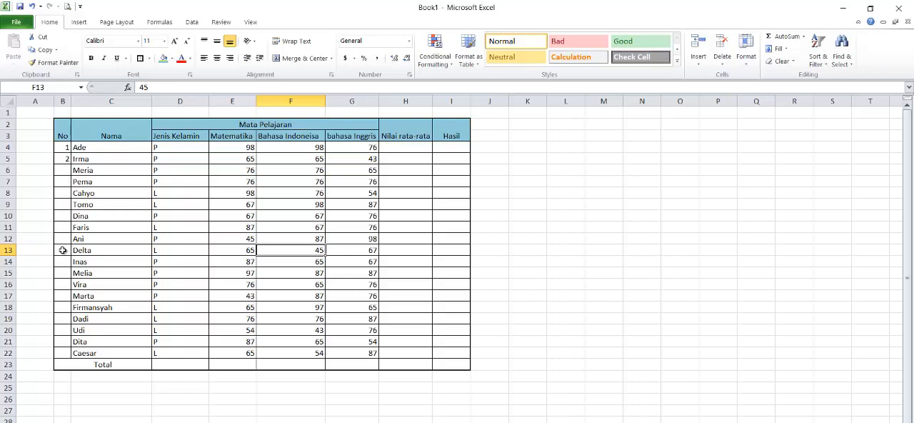
click(65, 148)
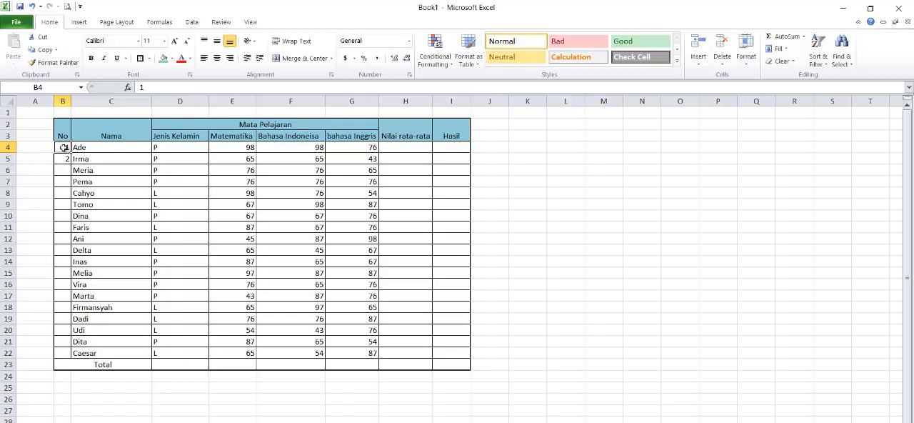
drag(65, 148, 65, 159)
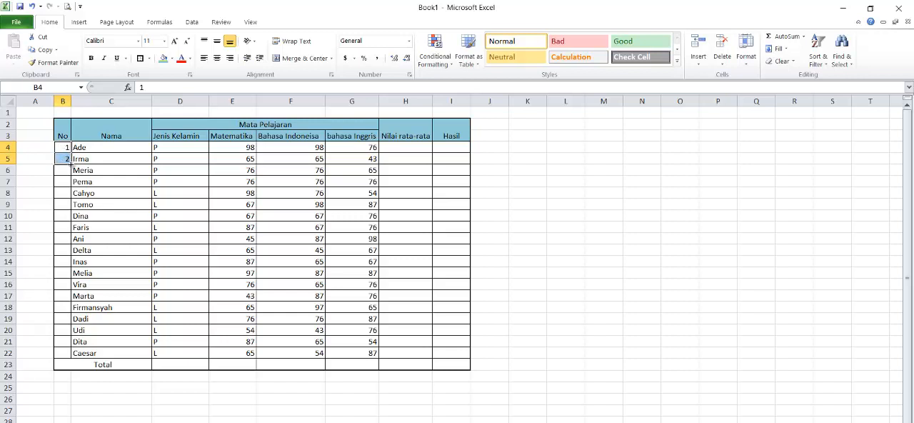
drag(71, 164, 74, 356)
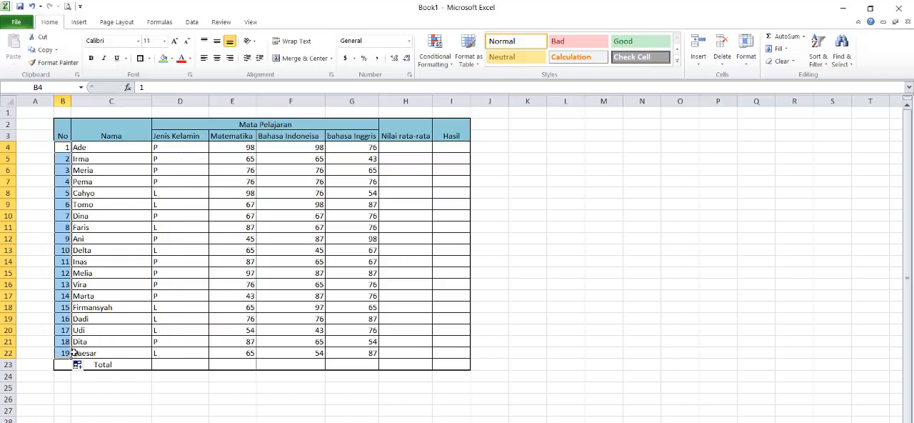
click(132, 170)
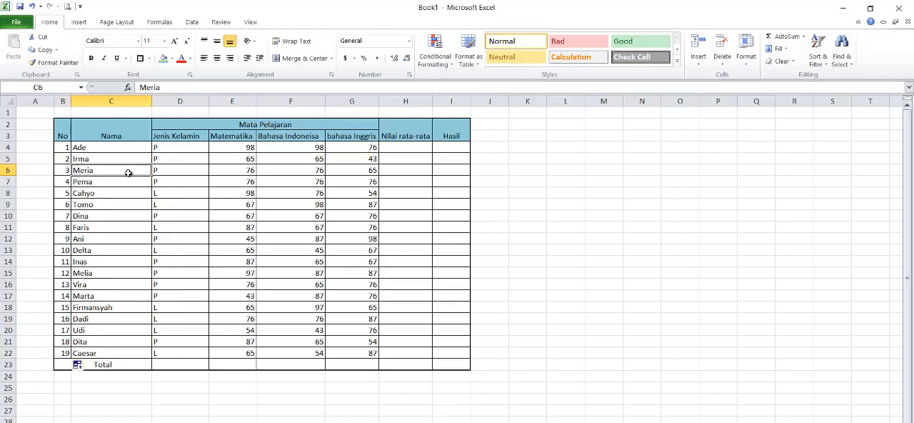
click(67, 183)
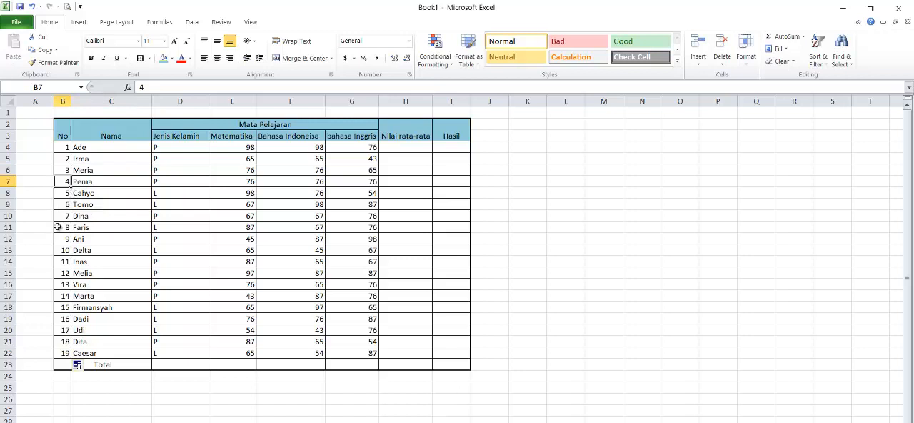
click(76, 286)
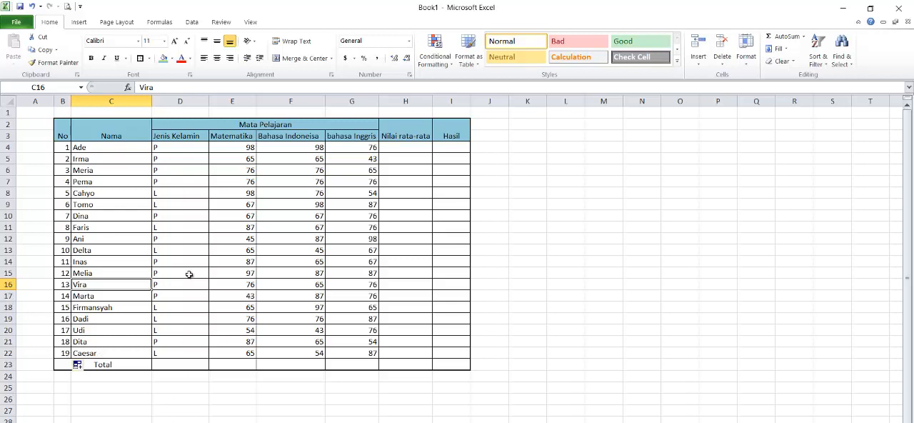
click(207, 196)
click(390, 167)
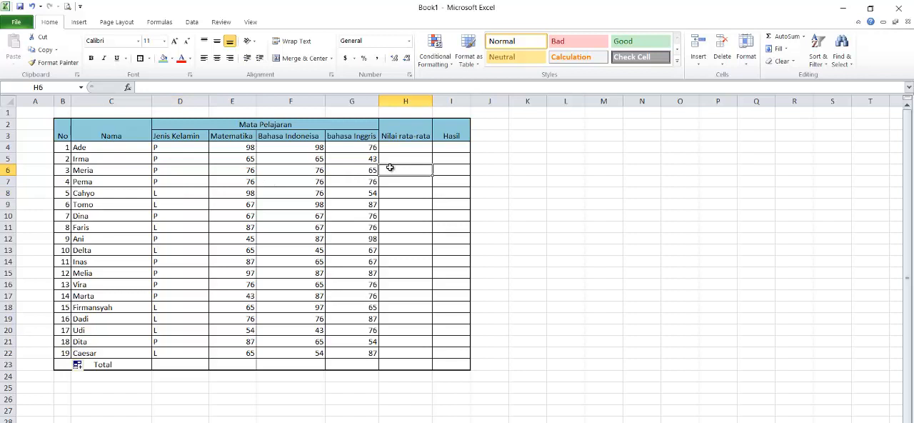
click(393, 148)
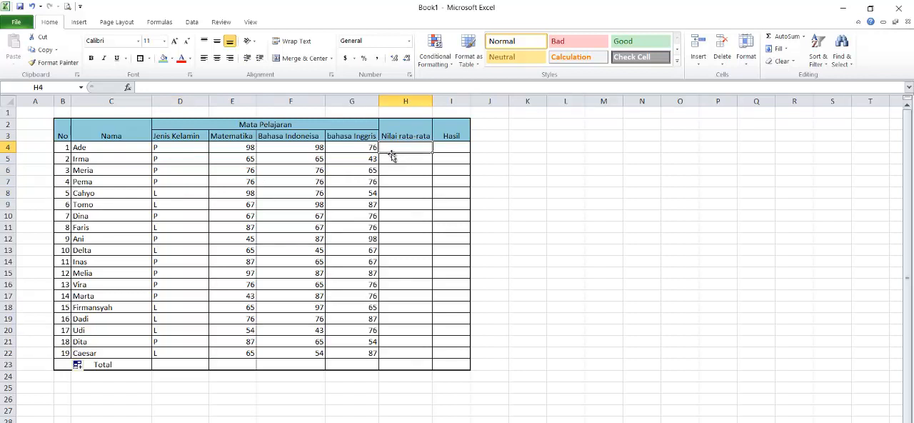
Enter a SUM formula over E4:E22 in the Total row's Matematika cell, E23.
click(236, 365)
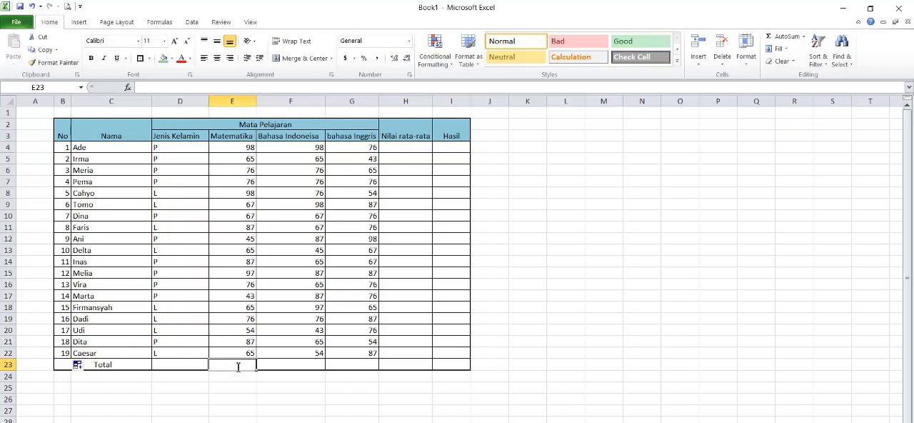
text(=sum)
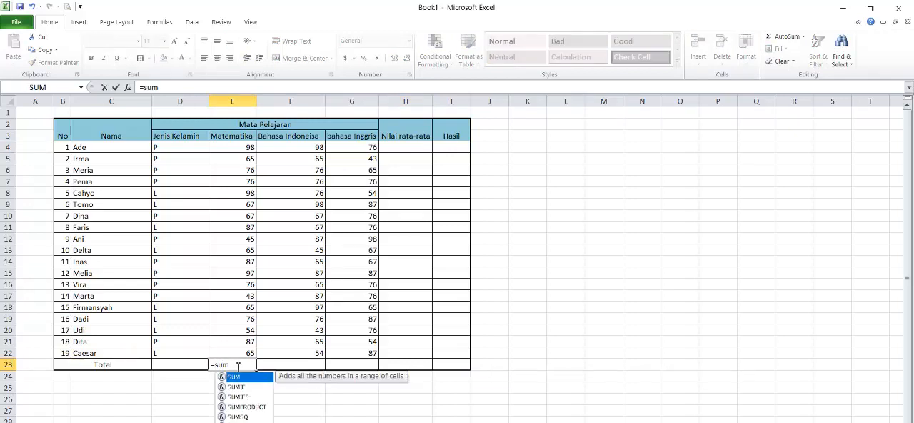
text(()
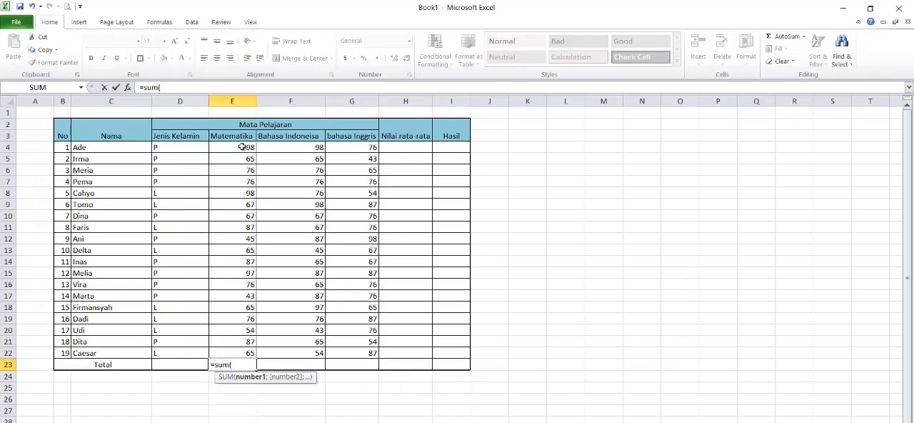
drag(243, 147, 241, 353)
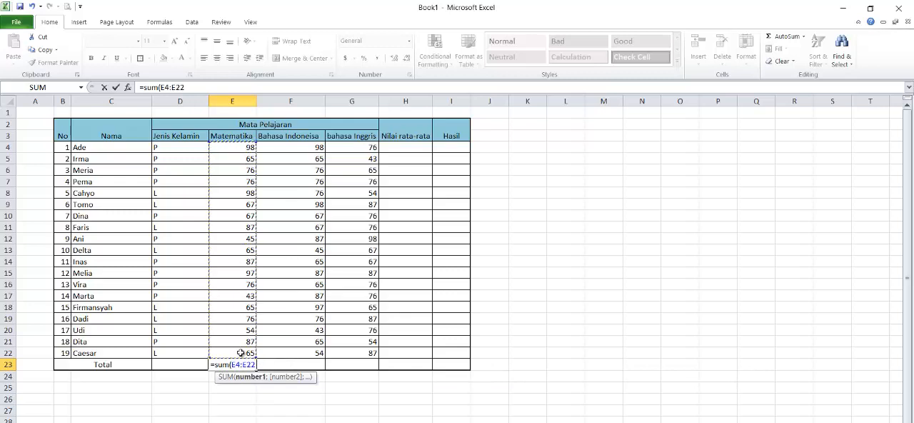
text())
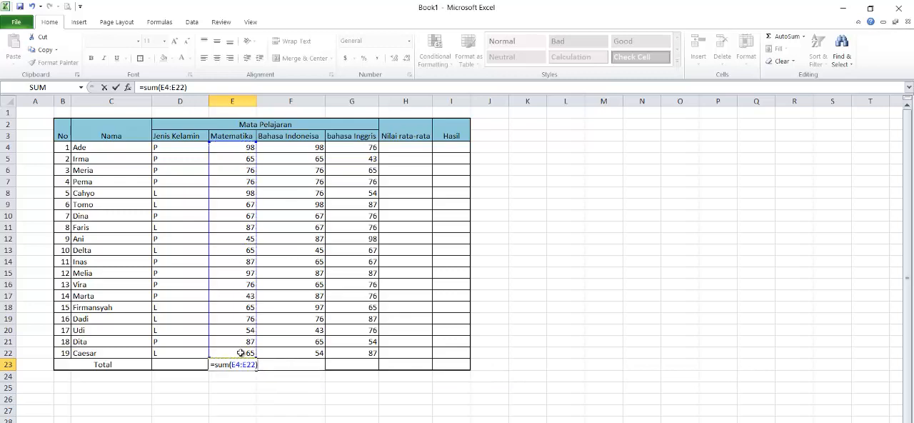
key(Return)
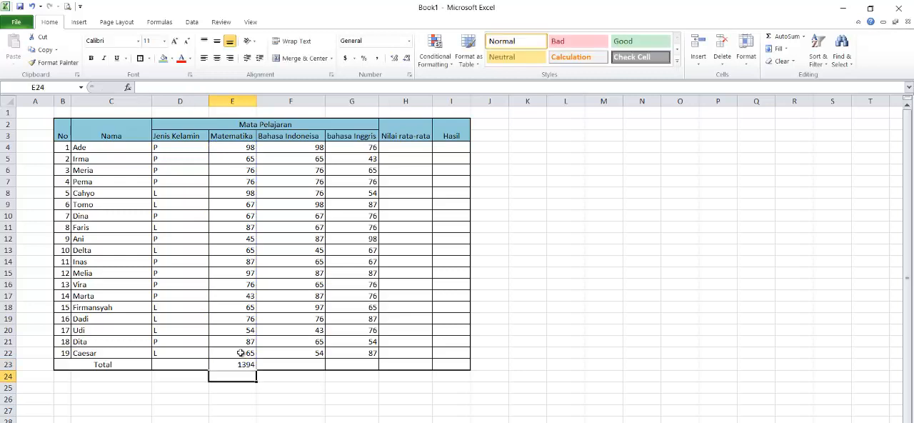
Fill the Matematika total formula across to F23:G23 and check the formulas in the copied cells.
click(247, 361)
click(302, 367)
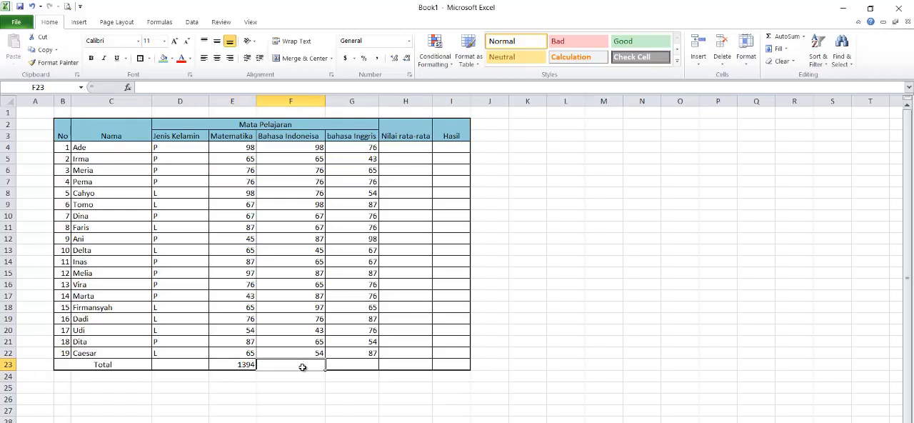
click(249, 364)
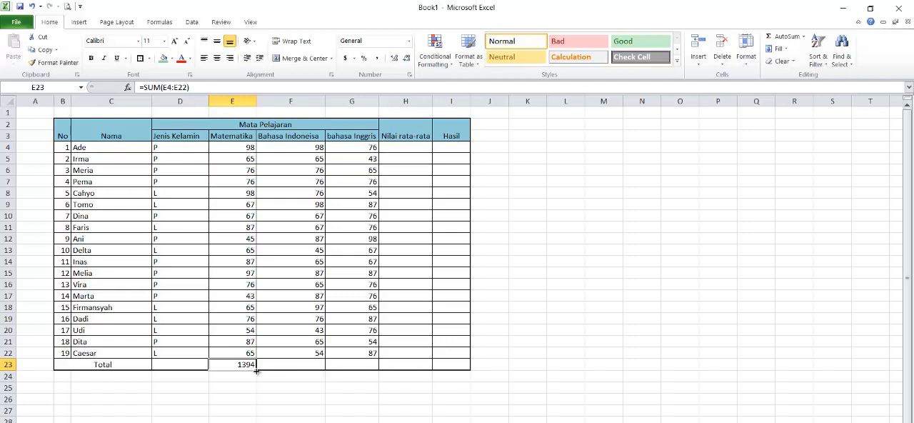
drag(257, 370, 367, 369)
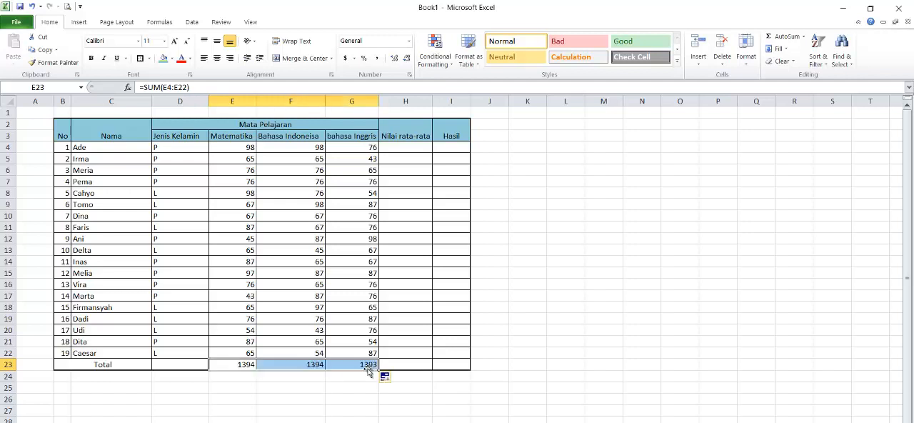
click(361, 367)
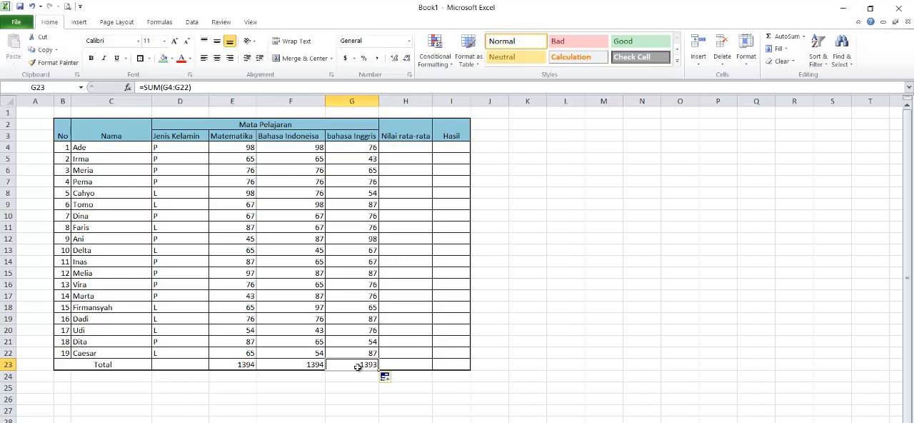
click(317, 368)
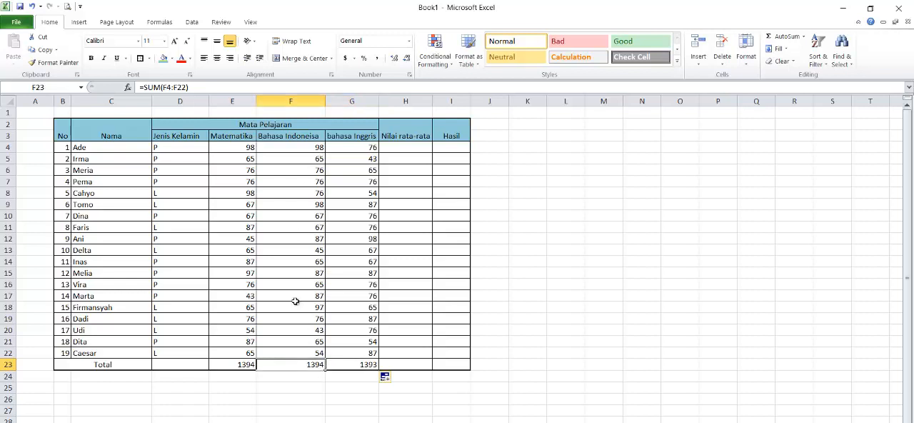
click(333, 372)
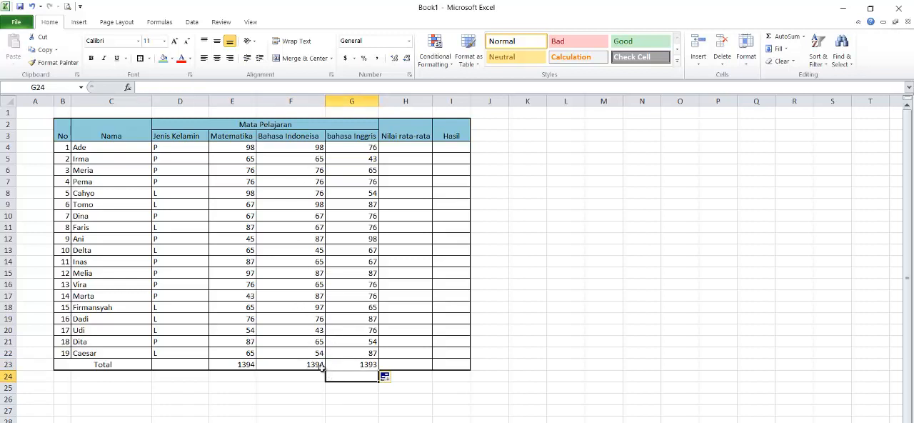
click(318, 365)
click(342, 362)
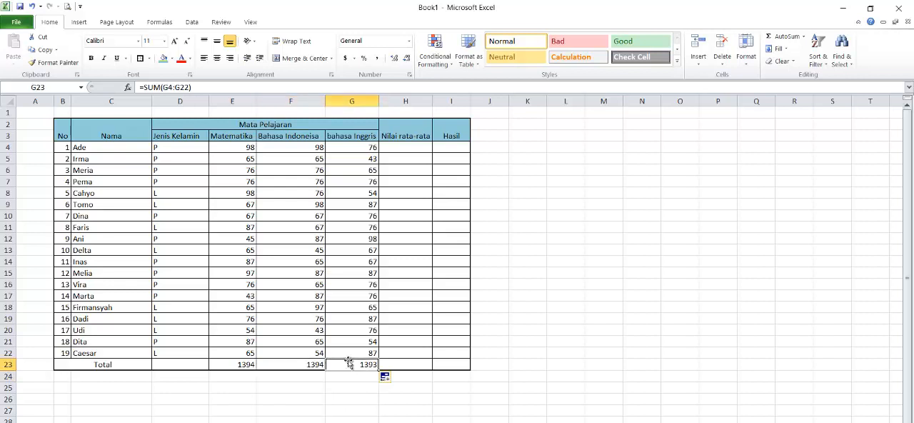
Enter an AVERAGE formula over E4:G4 in the first student's Nilai rata-rata cell, H4.
click(397, 145)
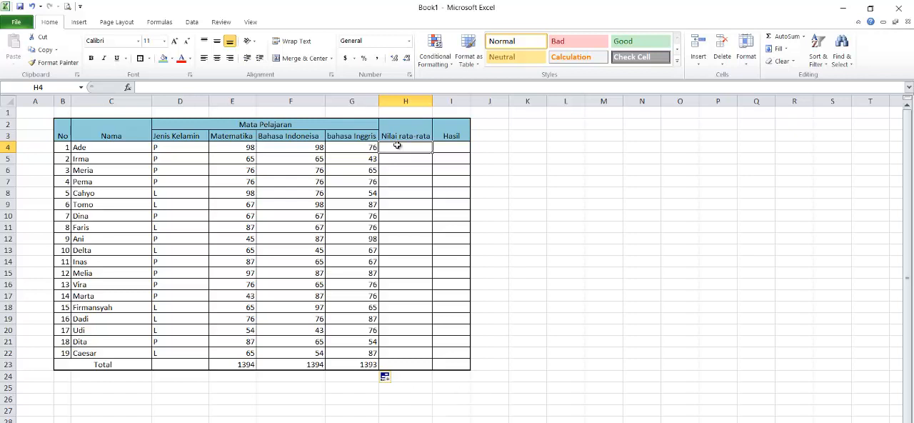
text(=average)
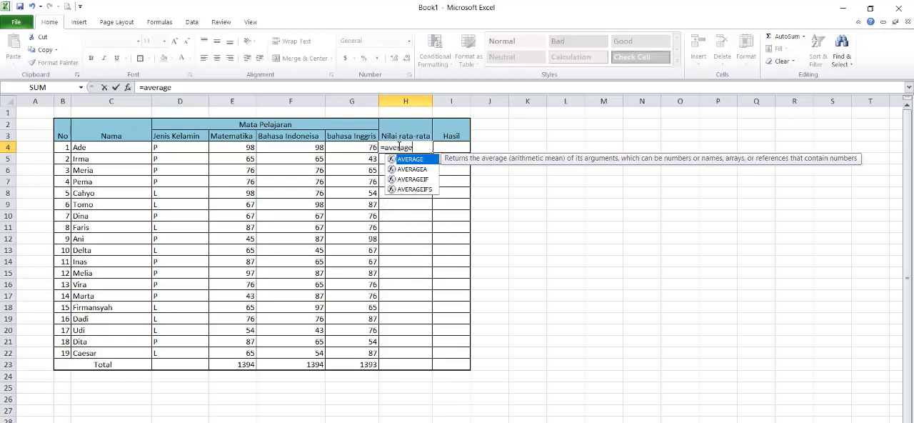
text(()
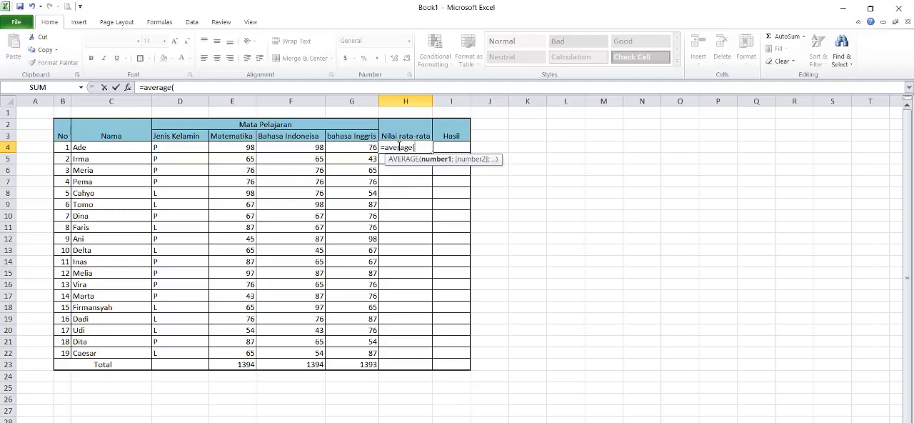
click(247, 149)
drag(247, 150, 338, 153)
text())
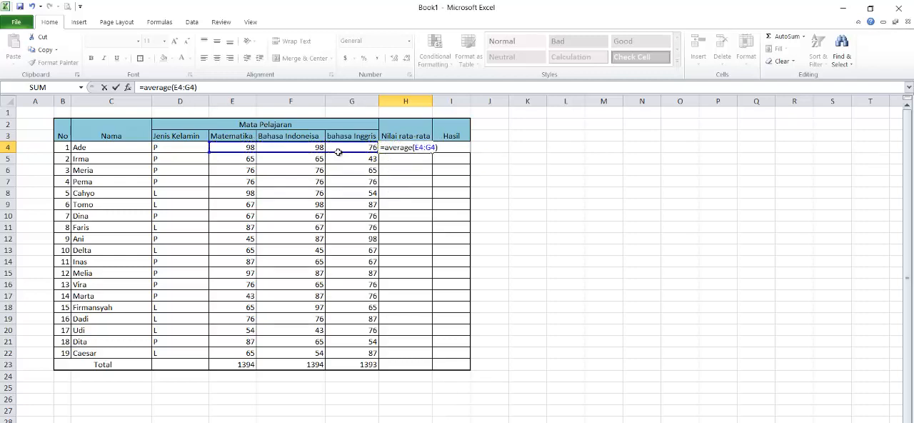
key(Return)
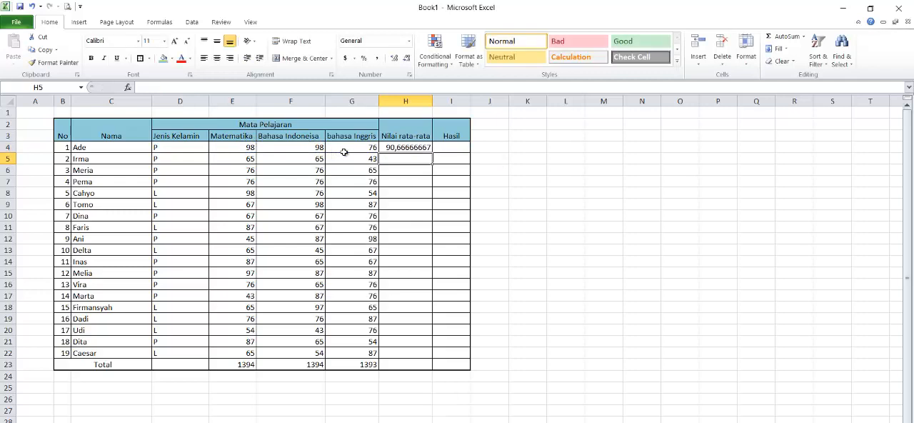
Fill the average formula from H4 down to H22 for all the students.
click(399, 149)
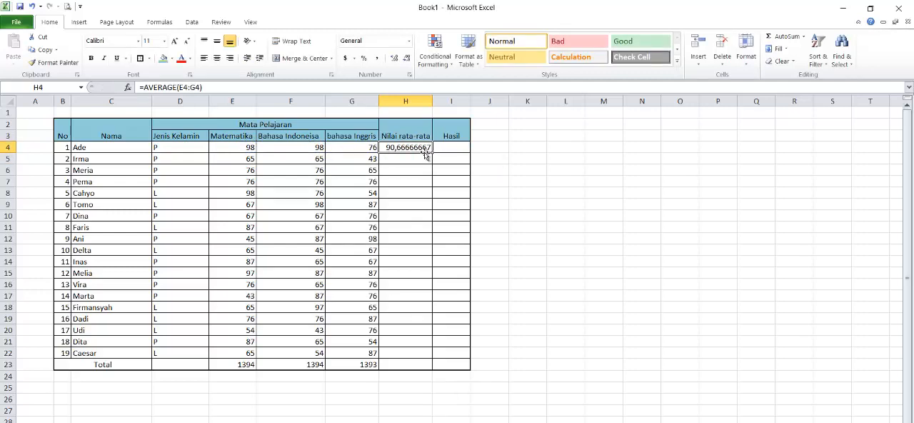
drag(432, 153, 436, 360)
click(420, 296)
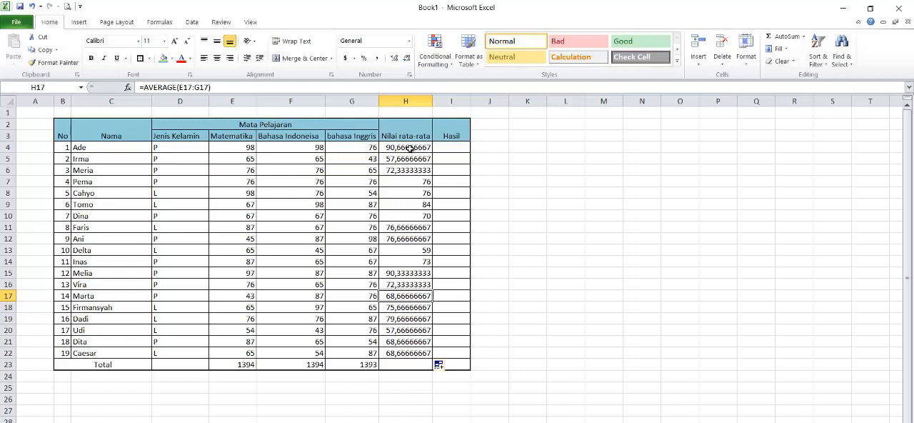
Reduce the averages in H4:H6 to two decimal places.
drag(410, 147, 411, 168)
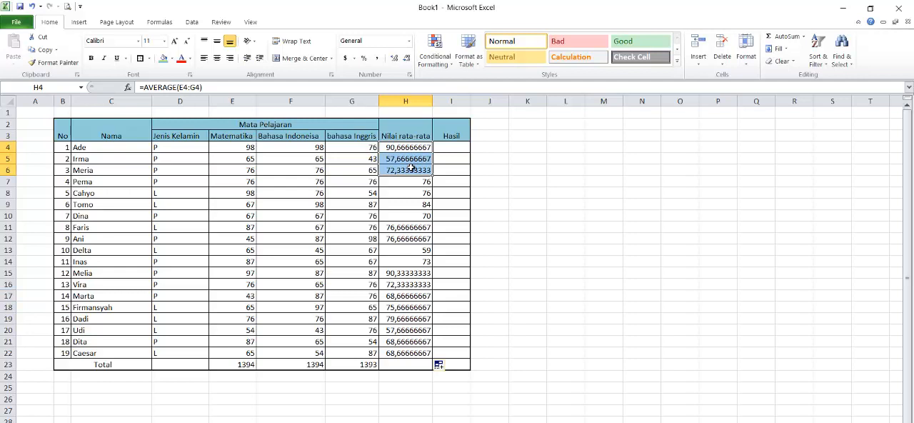
click(406, 60)
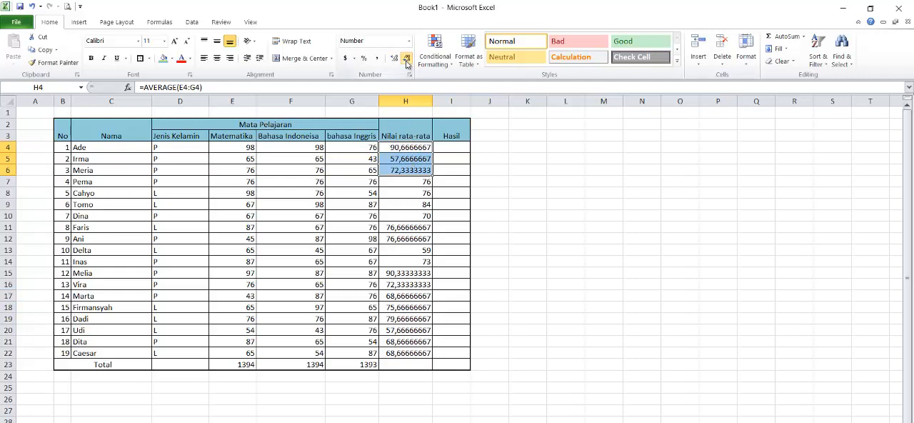
click(406, 61)
click(406, 61)
click(406, 60)
click(406, 61)
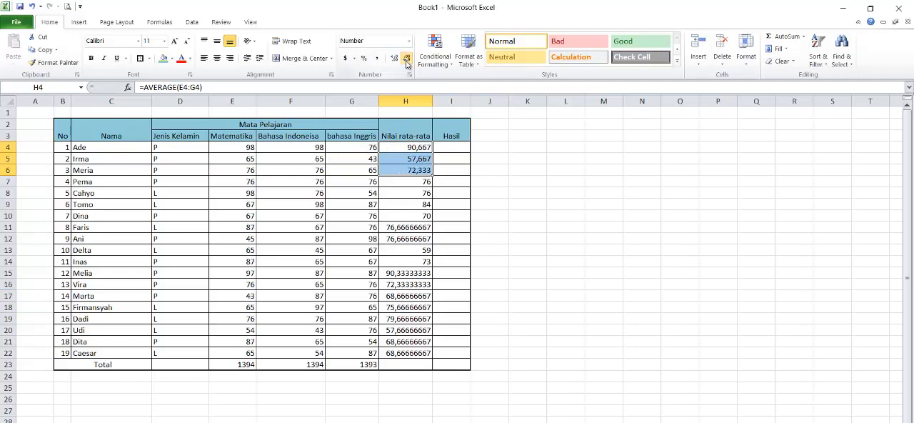
click(406, 60)
Reduce the averages in H11:H12 to two decimal places.
click(394, 226)
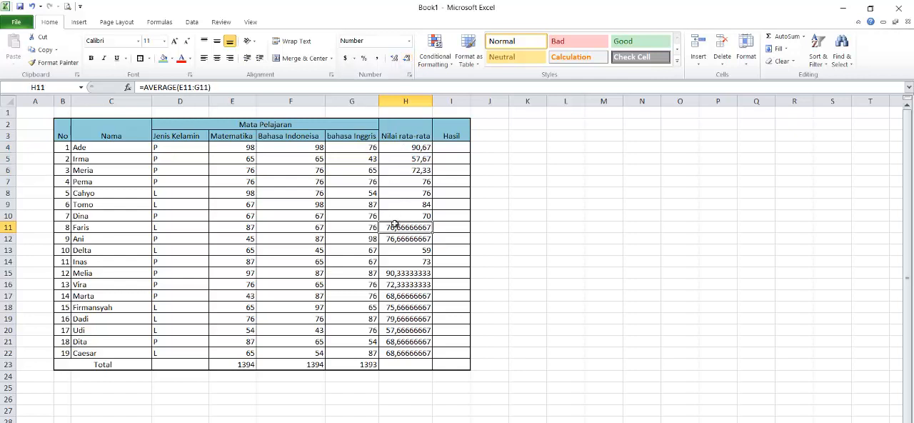
drag(394, 225, 394, 240)
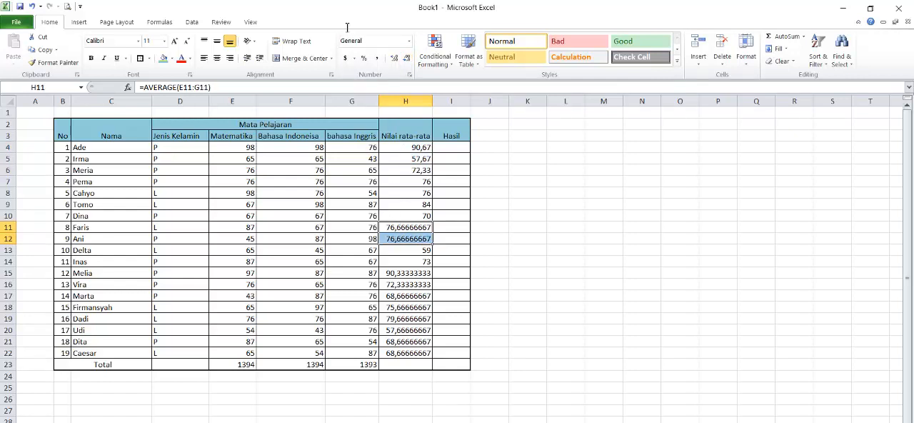
click(405, 58)
click(405, 58)
click(405, 58)
click(405, 58)
click(406, 58)
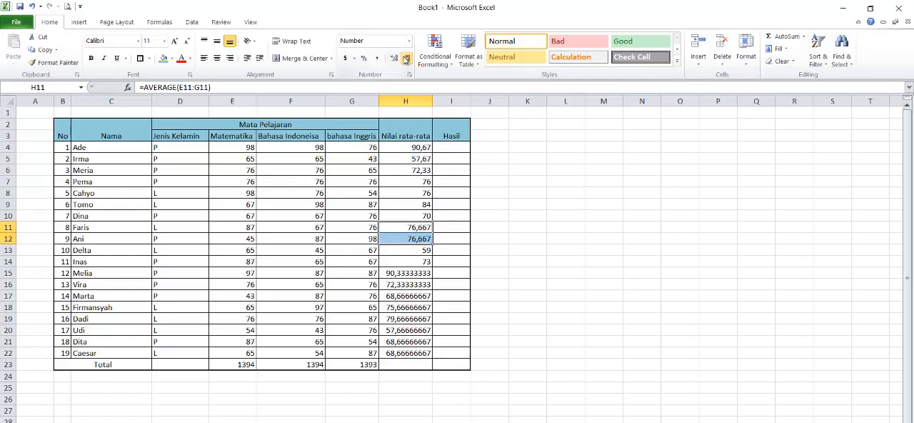
click(407, 58)
Reduce the averages in H15:H22 to two decimal places.
click(409, 272)
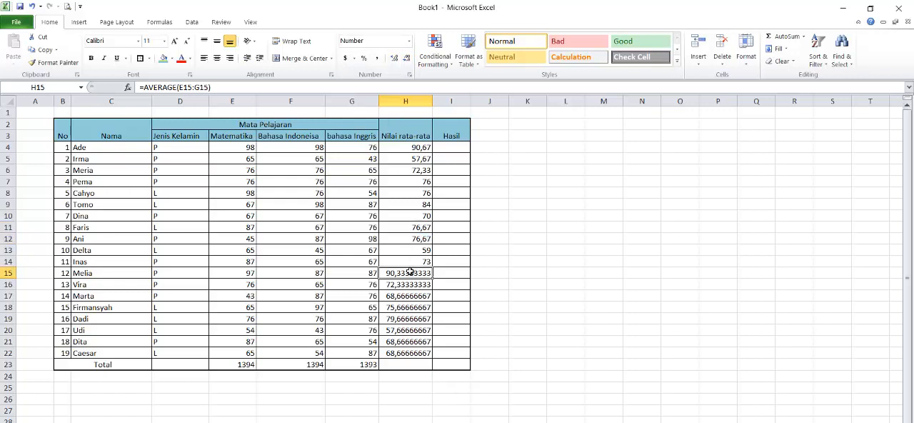
drag(409, 272, 413, 351)
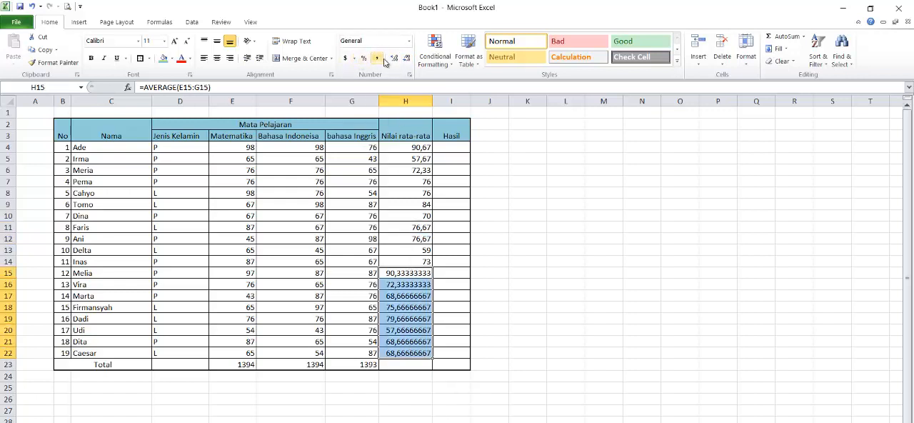
click(405, 59)
click(405, 59)
click(406, 59)
click(405, 59)
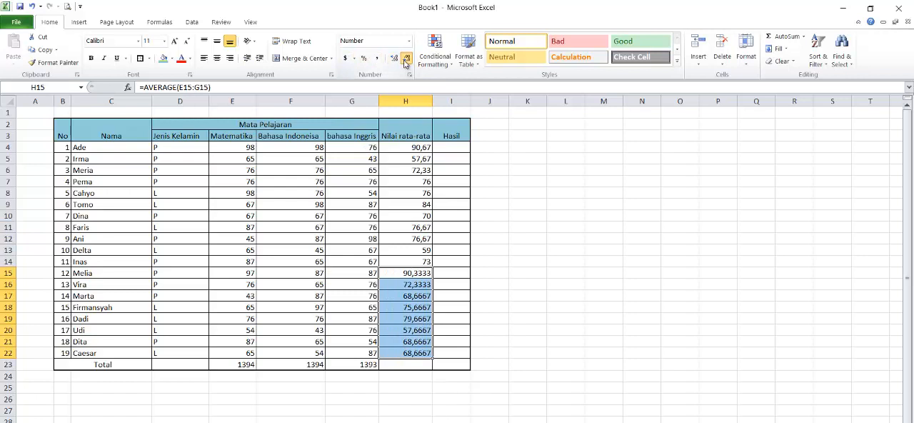
click(405, 60)
click(406, 59)
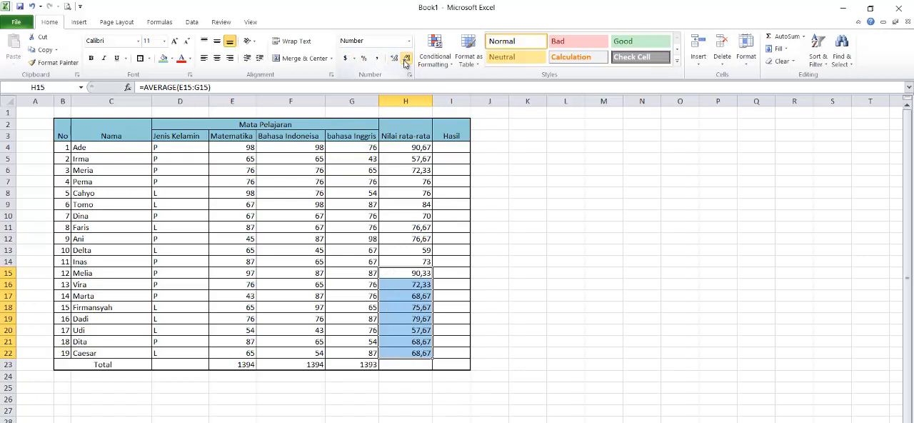
Write the grading rule in K4: "Jika nilai lebih dari 70 maka dia lulus, jika tidak maka tidak lulus".
click(447, 150)
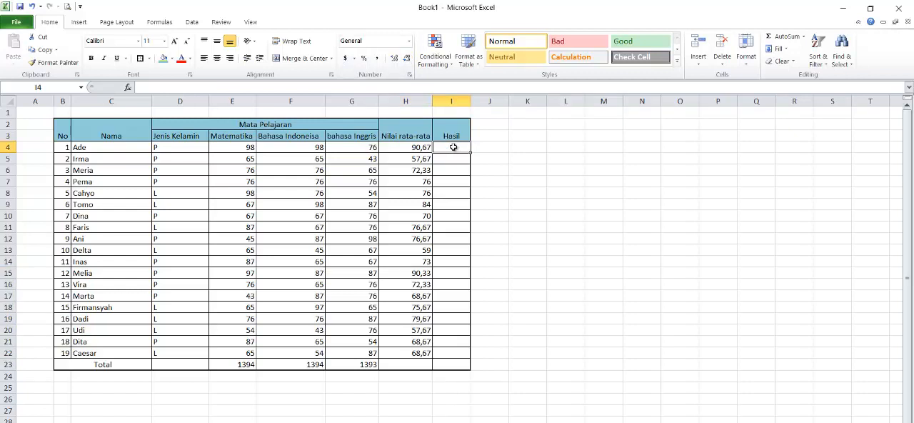
click(520, 151)
text(Jika)
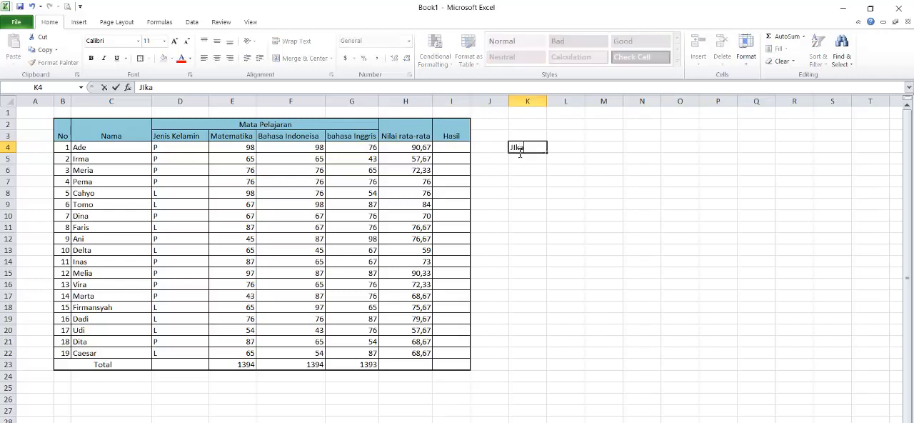
text( nilai lebih d)
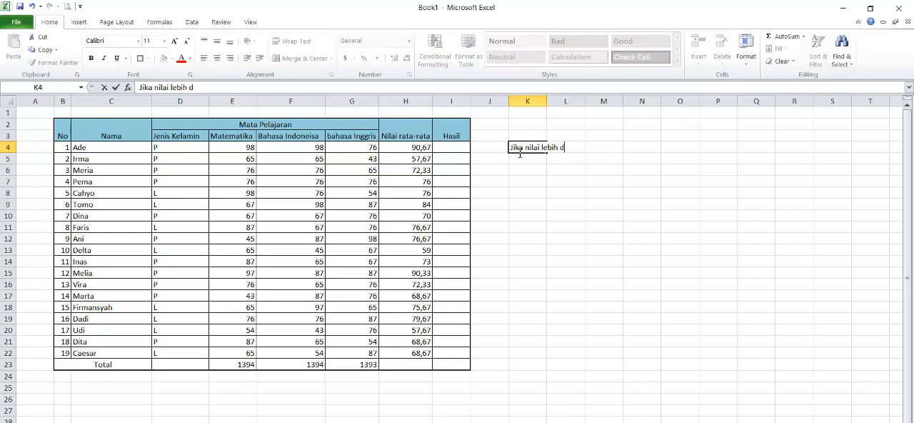
text(ari 70 maka dia lulu)
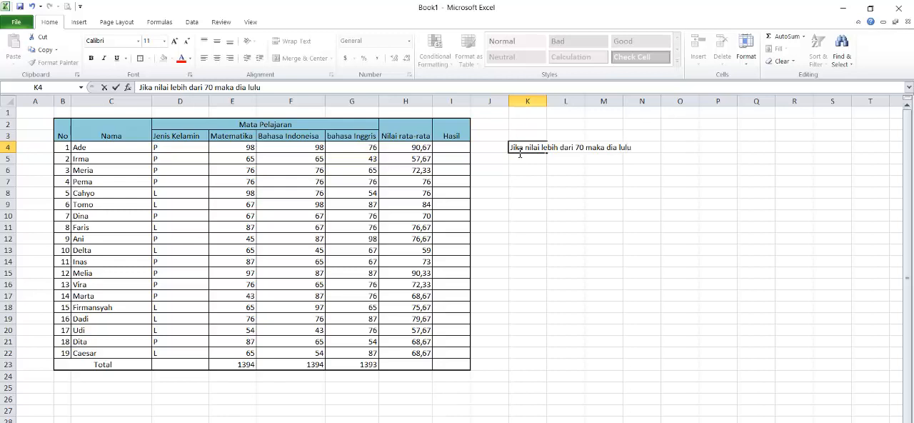
text(s, jk)
key(BackSpace)
text(ika tidak maka )
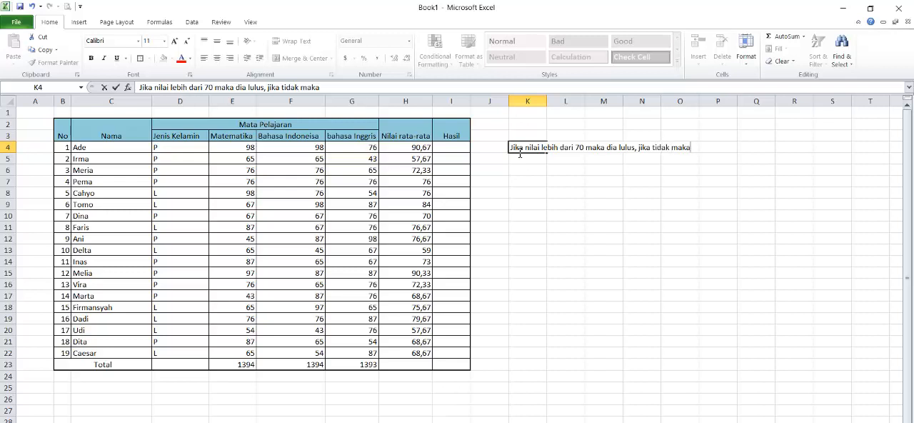
text(tidak )
text(ll)
text(ulu)
text(s)
key(Return)
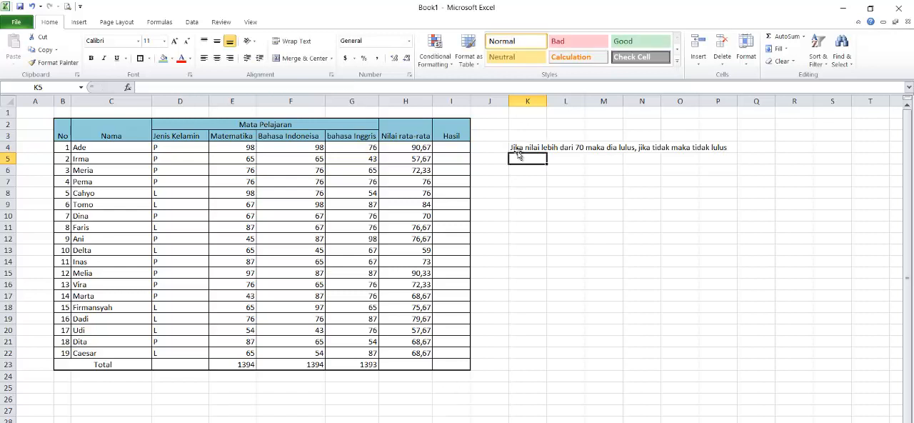
Enter =IF(H4>70;"lulus";"tidak lulu") in I4 and fill it down to I22 for all the students.
click(459, 152)
text(=)
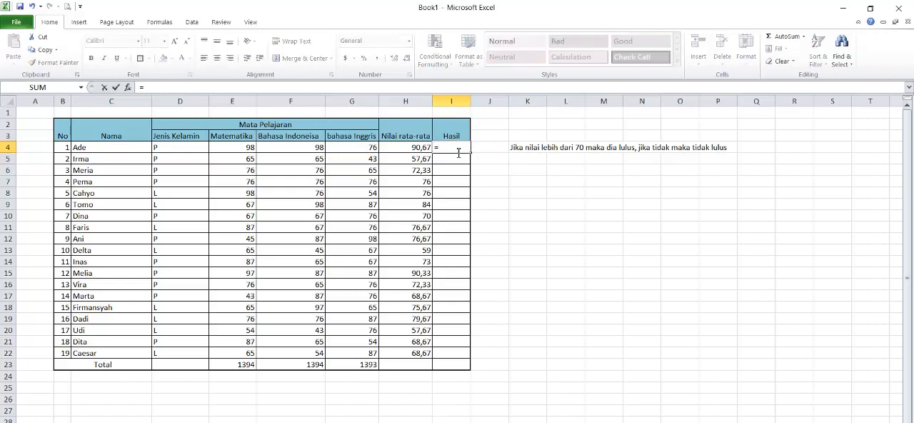
text(if)
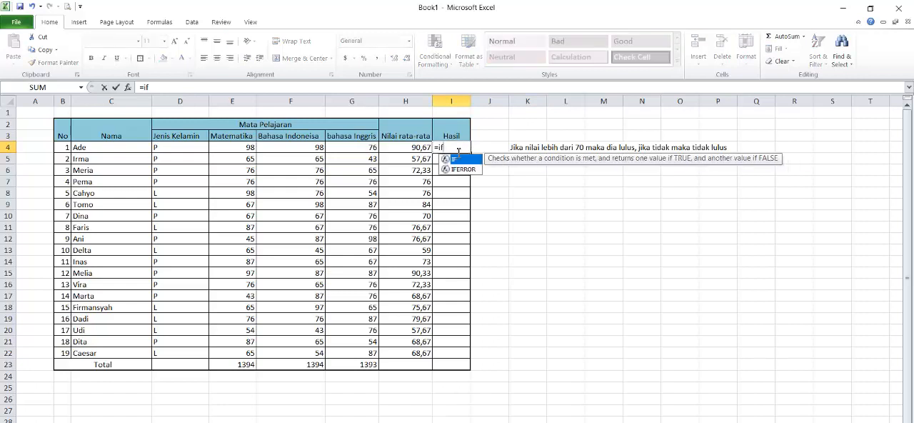
text(()
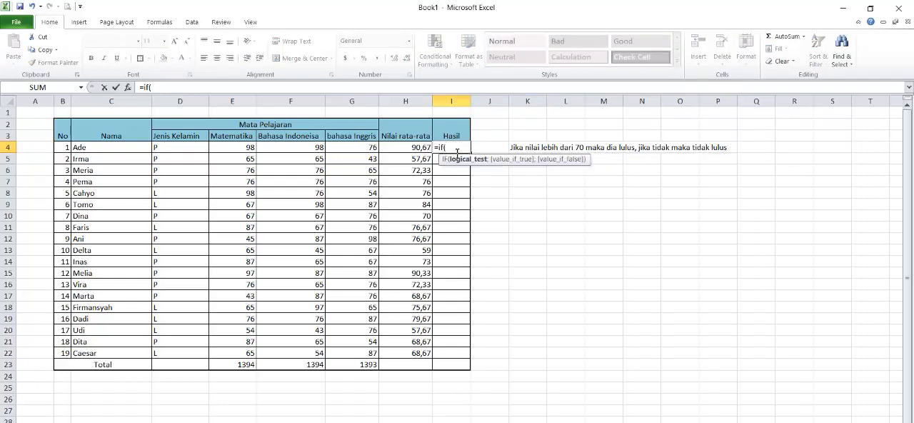
click(420, 148)
text(>70)
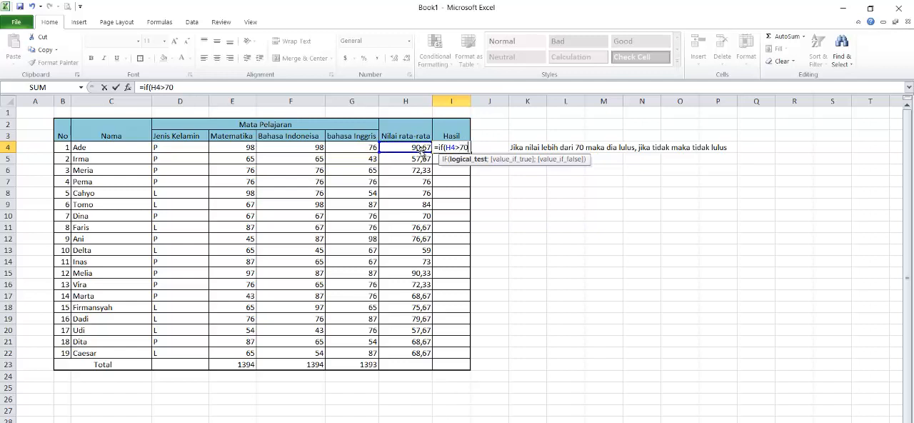
text(;)
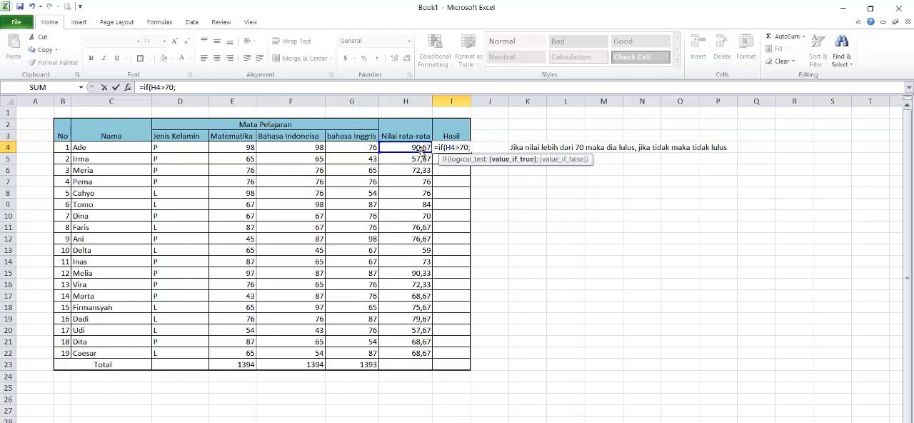
text("lulu)
key(BackSpace)
text(s";)
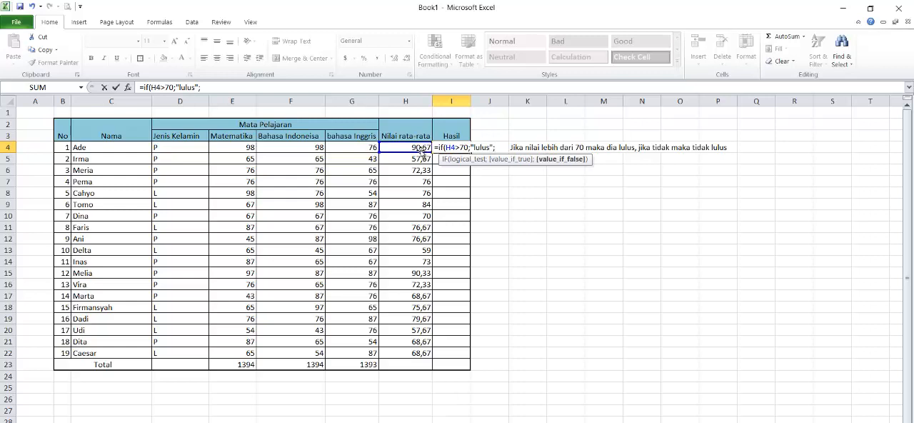
text("tidak lulu)
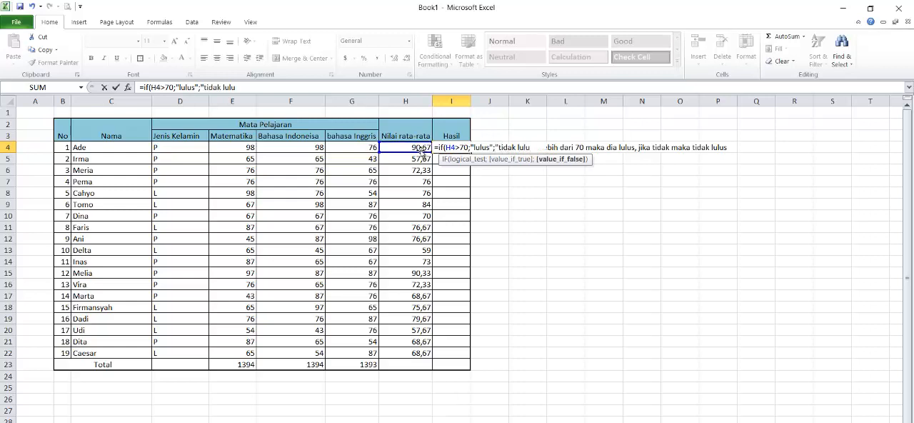
text("))
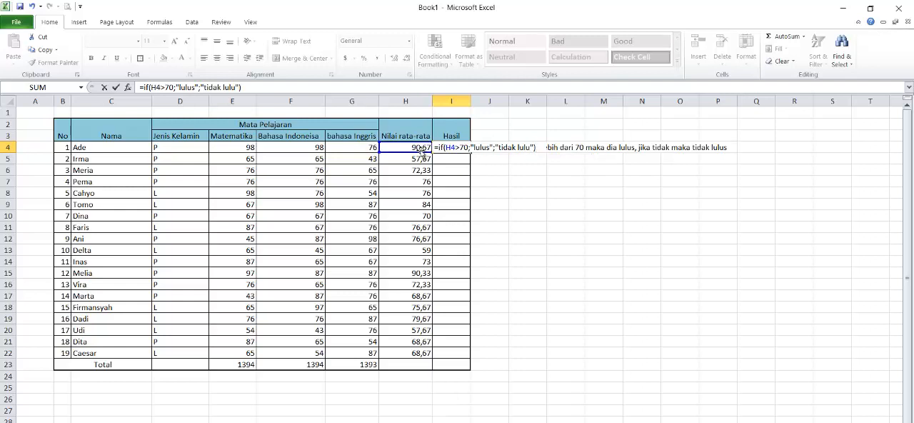
key(Return)
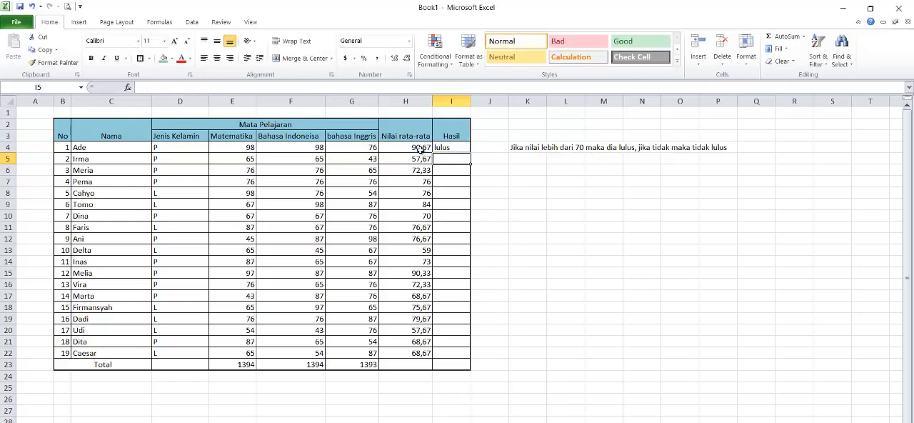
click(468, 147)
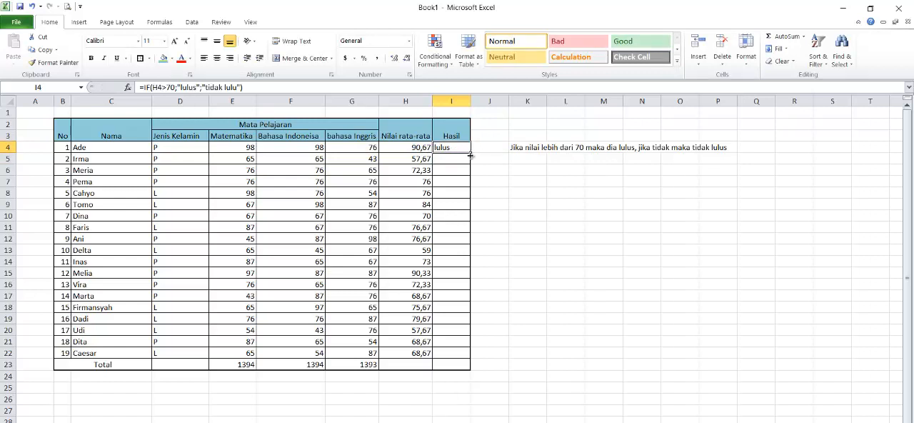
drag(470, 153, 472, 358)
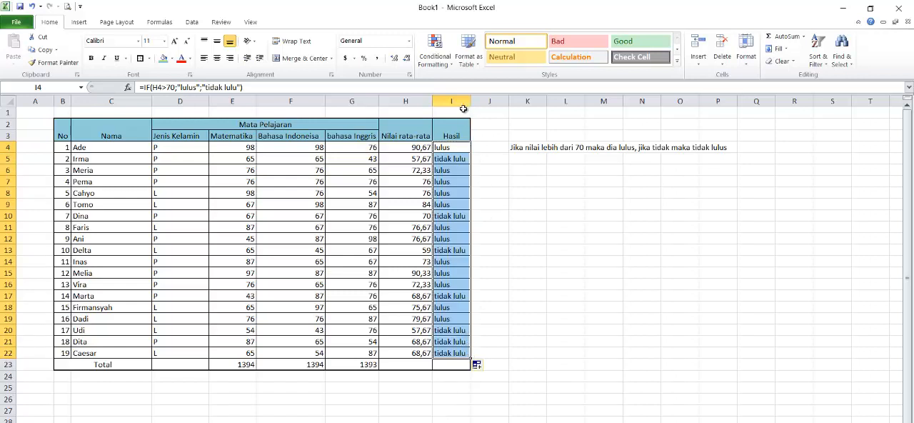
Correct the false result in the I4 formula to "tidak lulus" and refill it down to I22.
click(238, 87)
text(s")
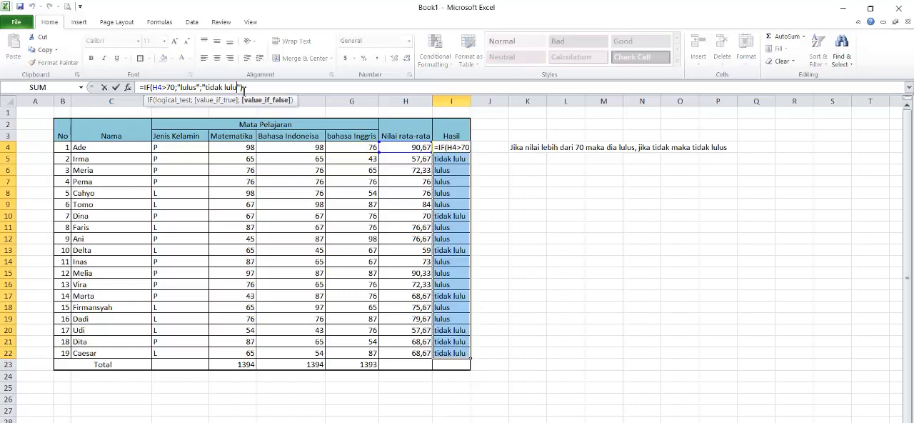
key(Return)
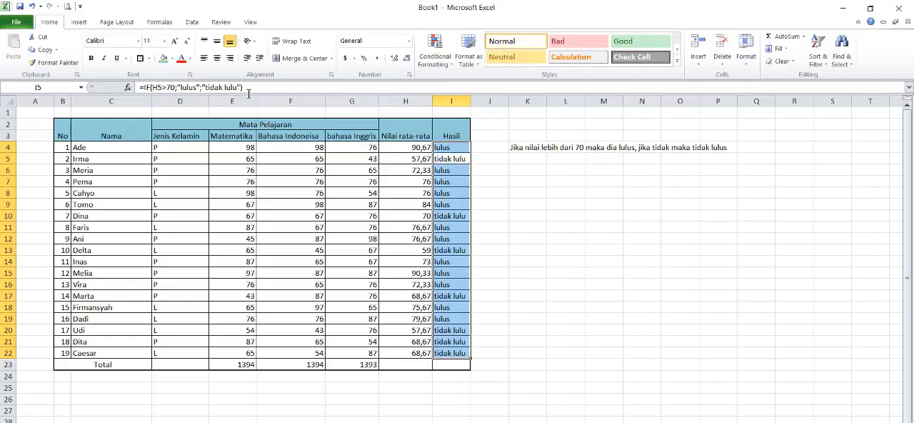
click(463, 150)
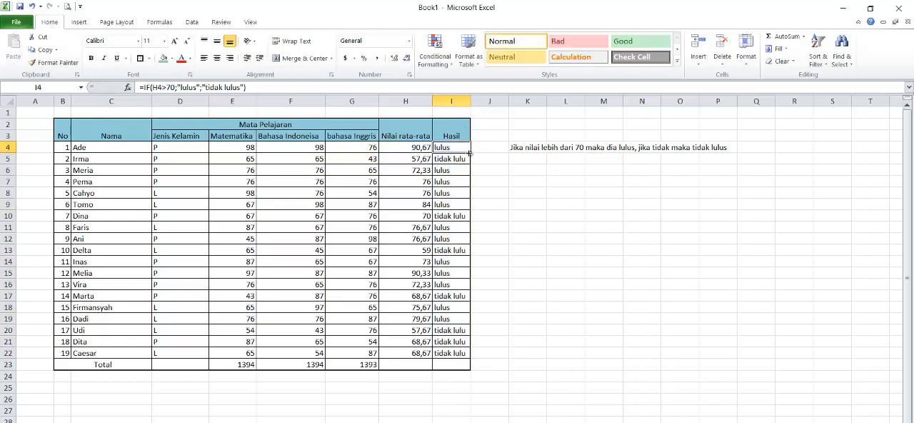
drag(469, 152, 476, 351)
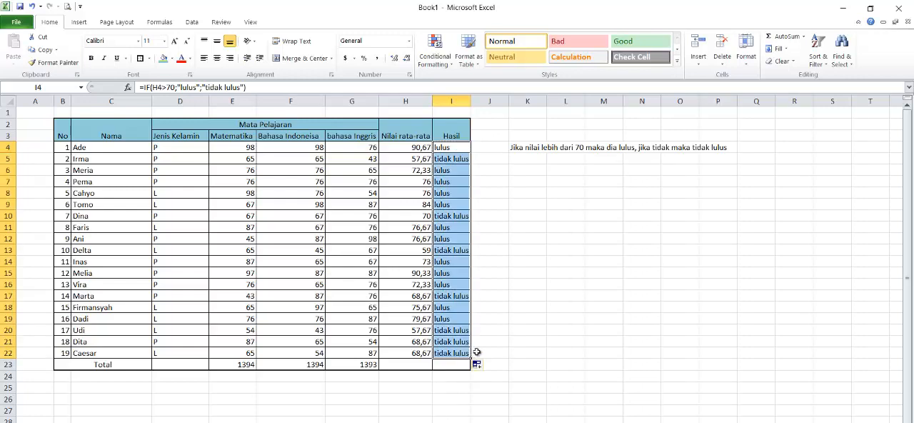
Widen the Hasil column (I) slightly so the longest result fits.
click(499, 332)
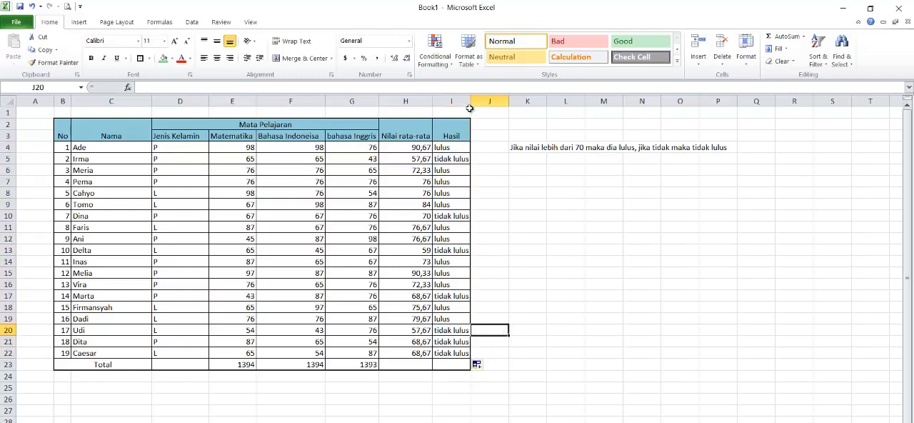
drag(470, 101, 476, 100)
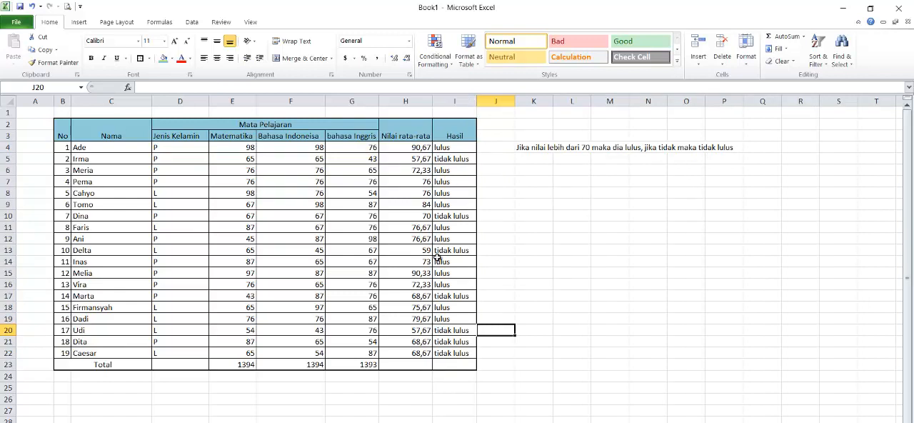
click(312, 305)
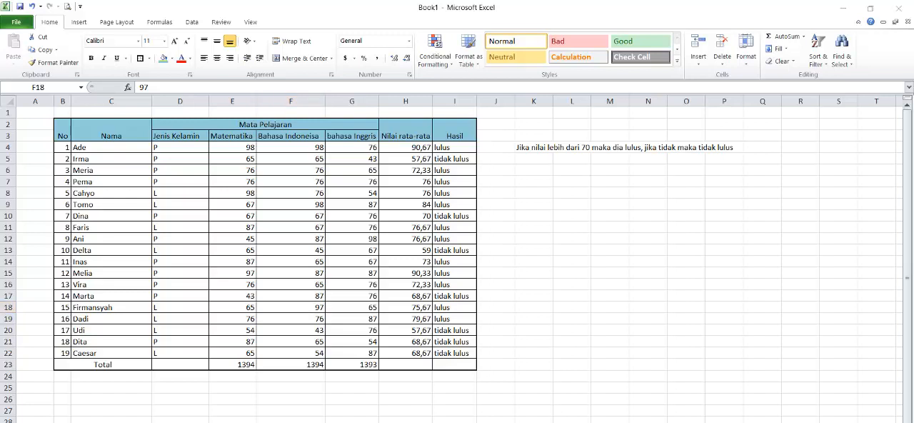
Add the gender labels P in C25 and L in C26 below the table.
click(186, 392)
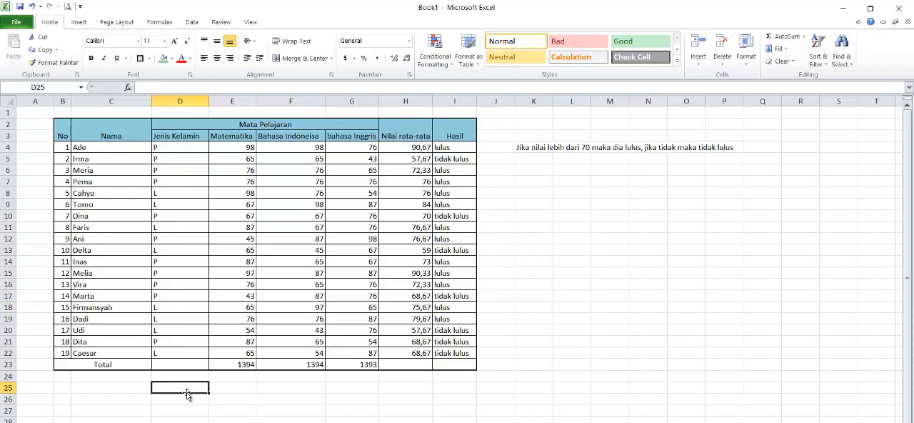
click(118, 386)
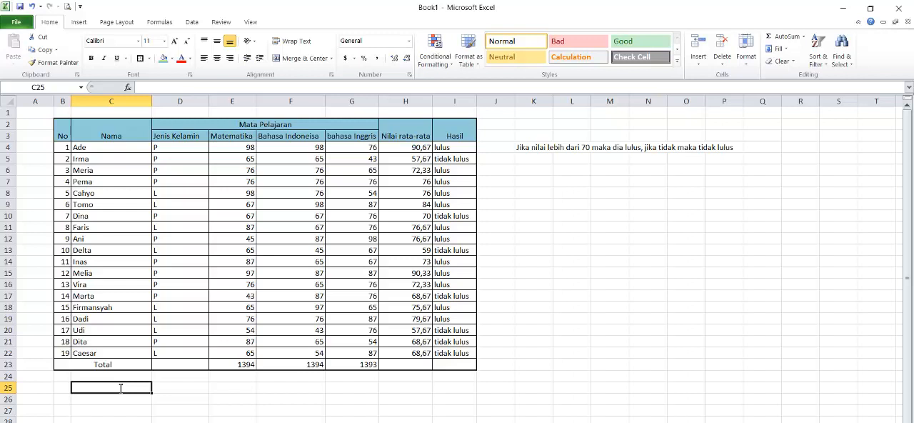
text(P)
key(Return)
text(L)
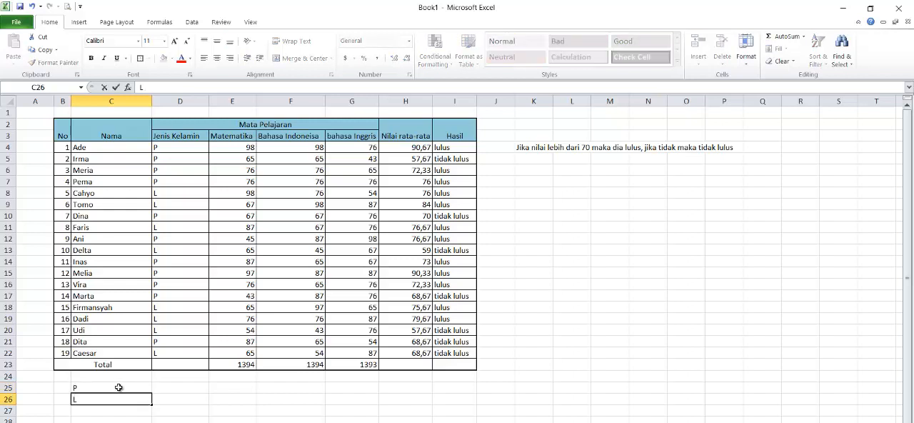
key(Tab)
Count the P students in D25 with =COUNTIF(D4:D22;"P").
key(Up)
text(=)
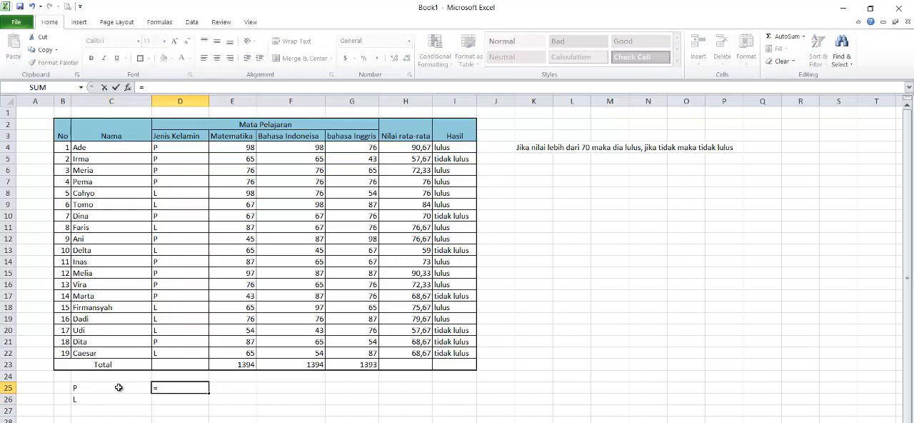
text(counti)
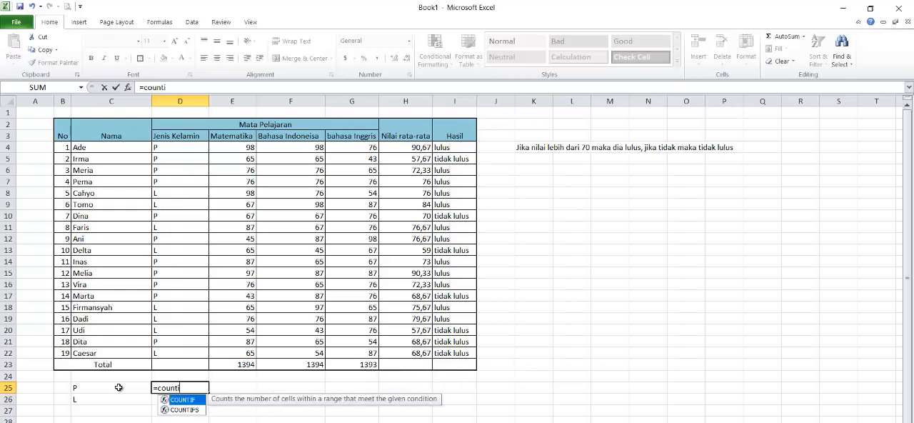
text(f()
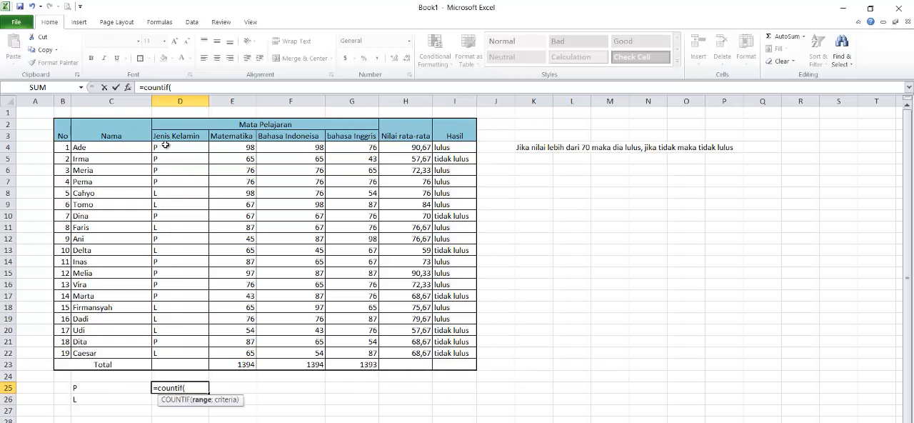
drag(165, 145, 177, 359)
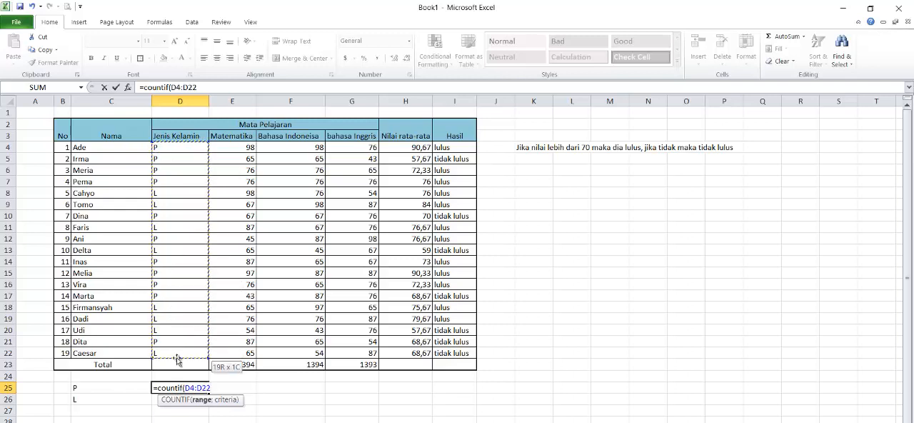
text(;)
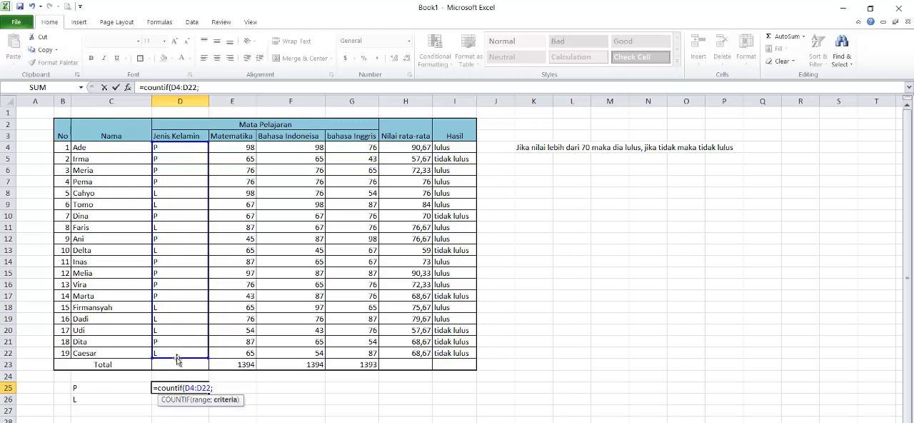
text("P"))
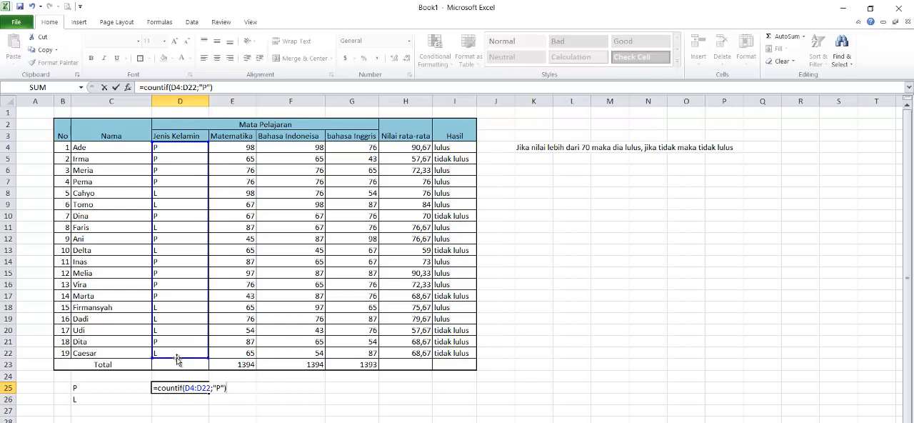
key(Return)
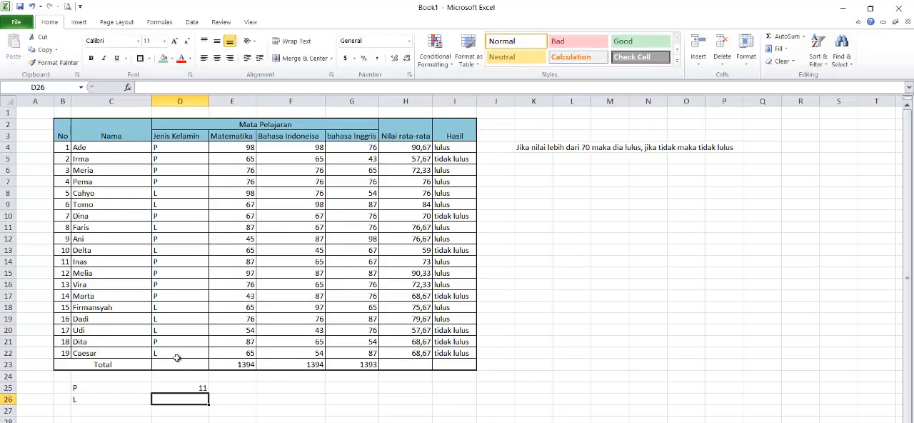
Count the L students in D26 with =COUNTIF(D4:D22;"L").
text(=coun)
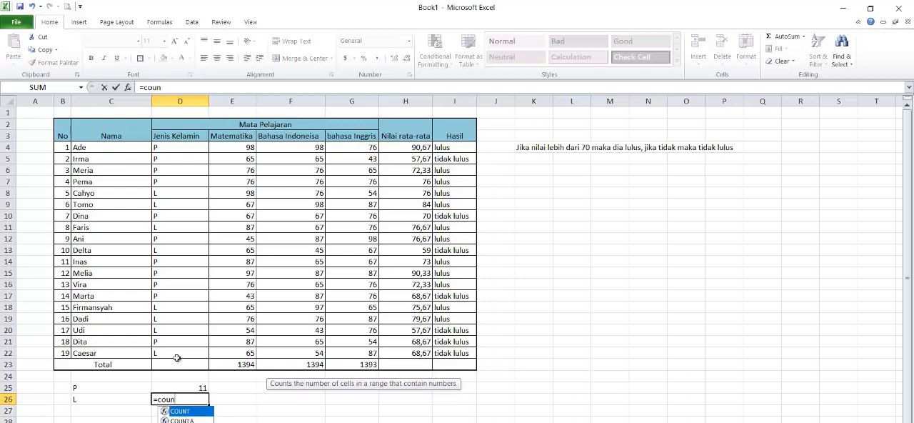
text(tif)
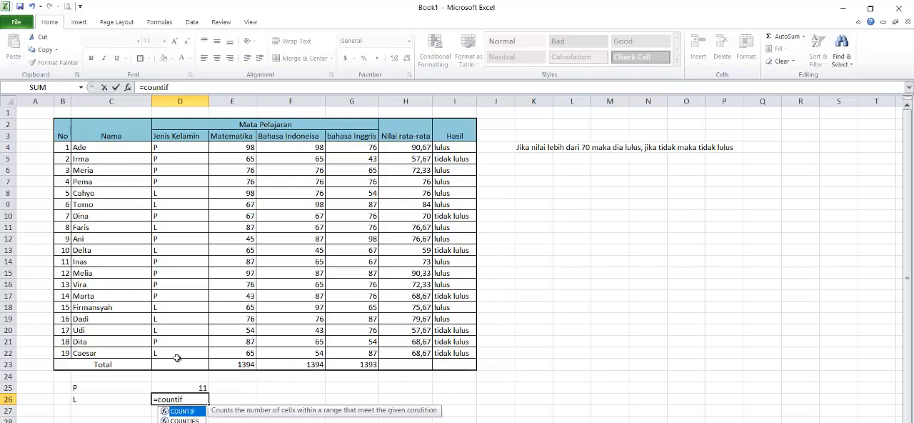
text(()
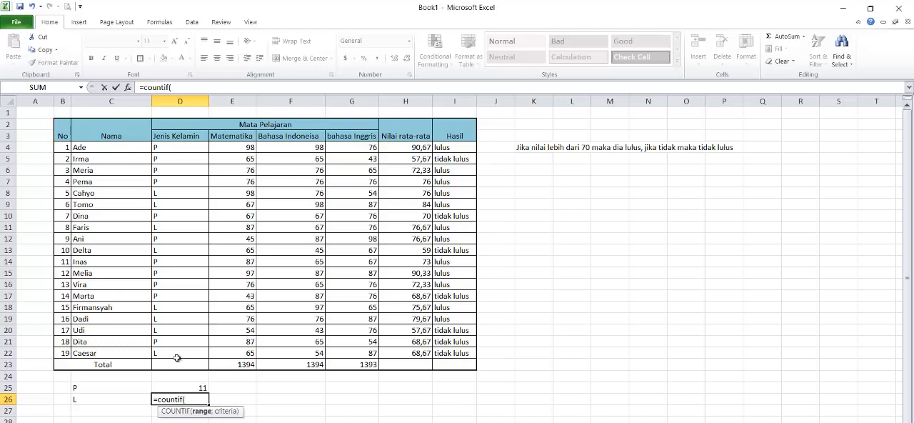
drag(198, 142, 191, 355)
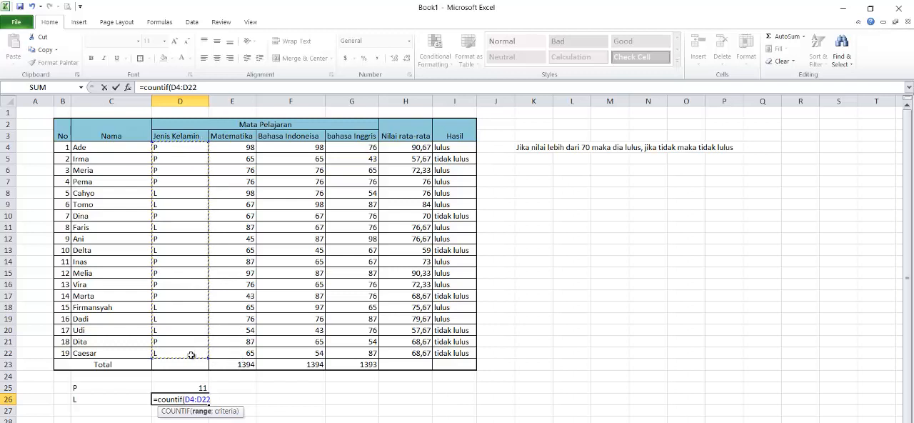
text(;"L)
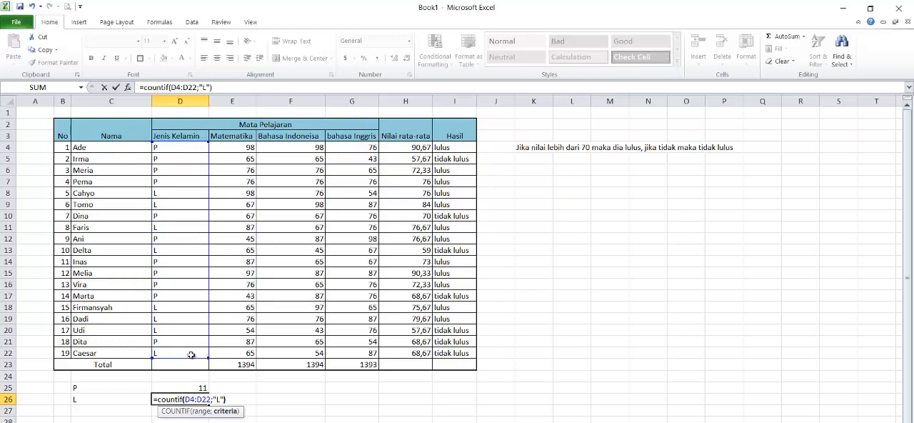
key(Return)
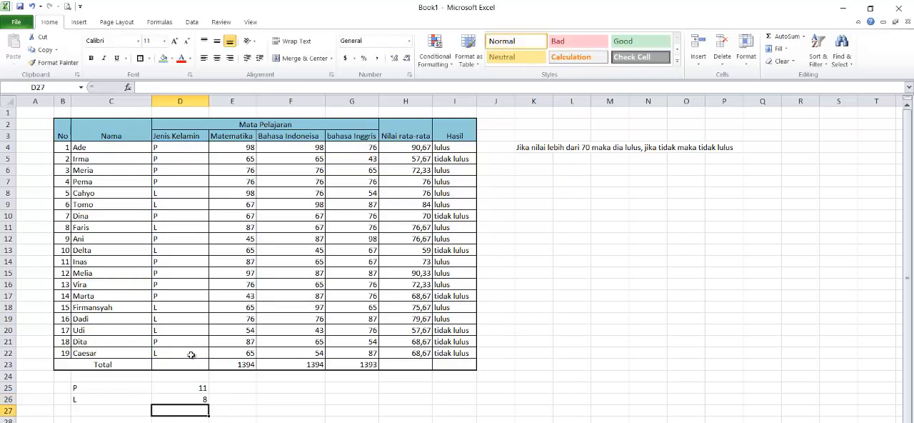
click(193, 398)
click(201, 387)
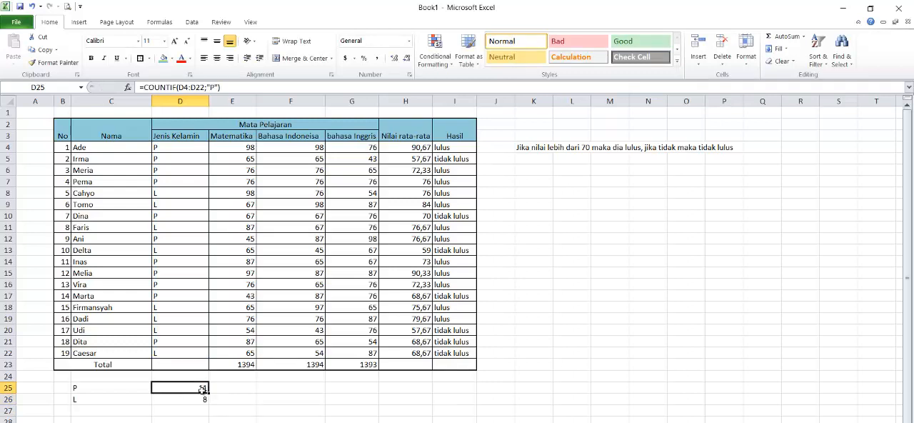
click(197, 408)
text(=)
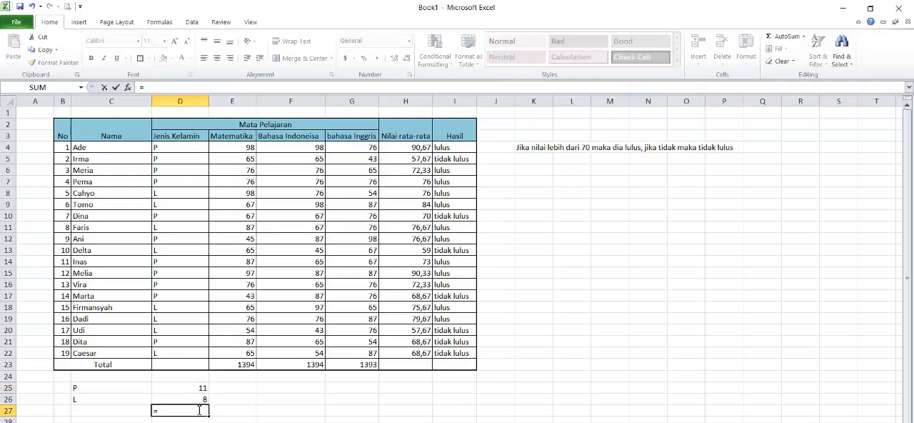
click(202, 387)
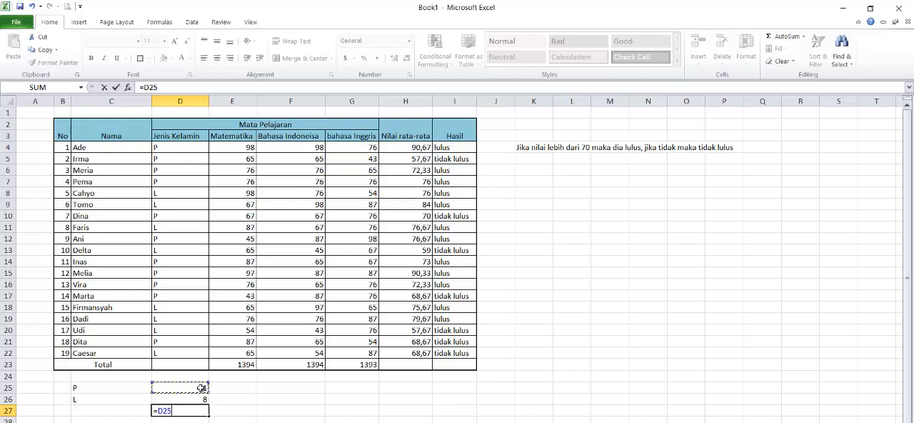
key(BackSpace)
key(BackSpace)
key(Escape)
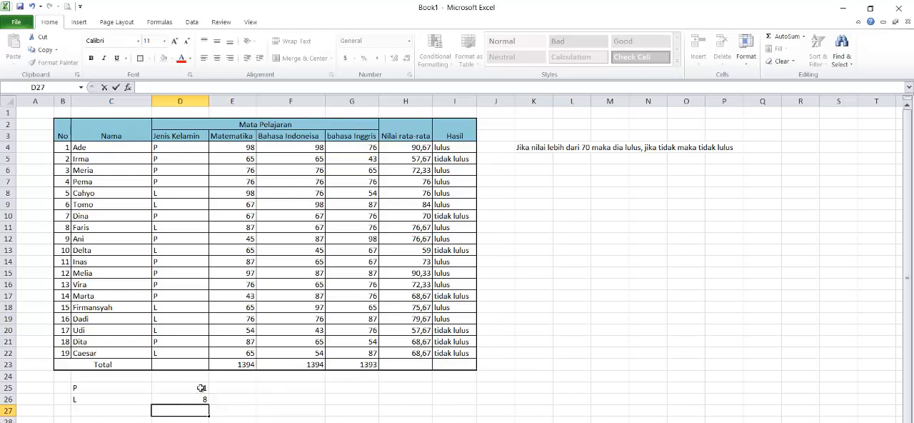
Add the P and L counts in D27 with =D25+D26.
text(=)
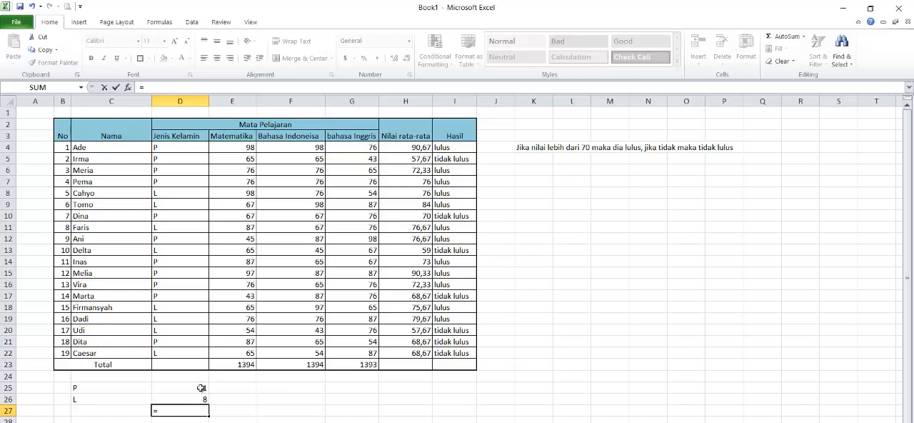
click(201, 388)
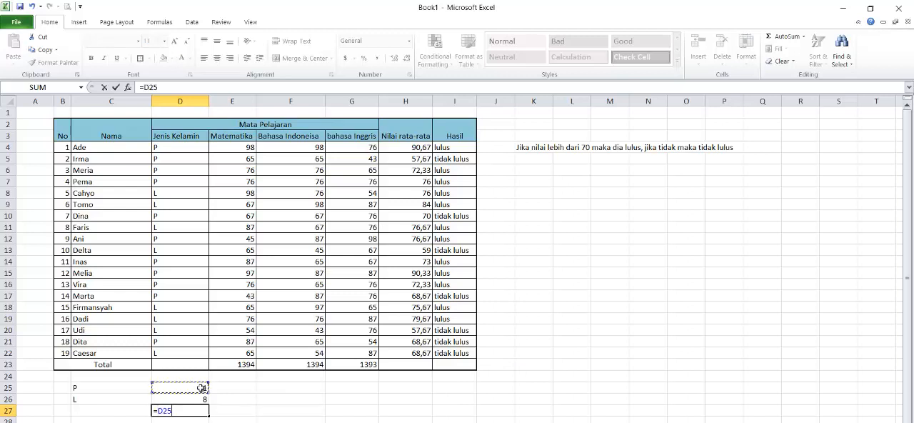
text(+)
click(202, 399)
key(Return)
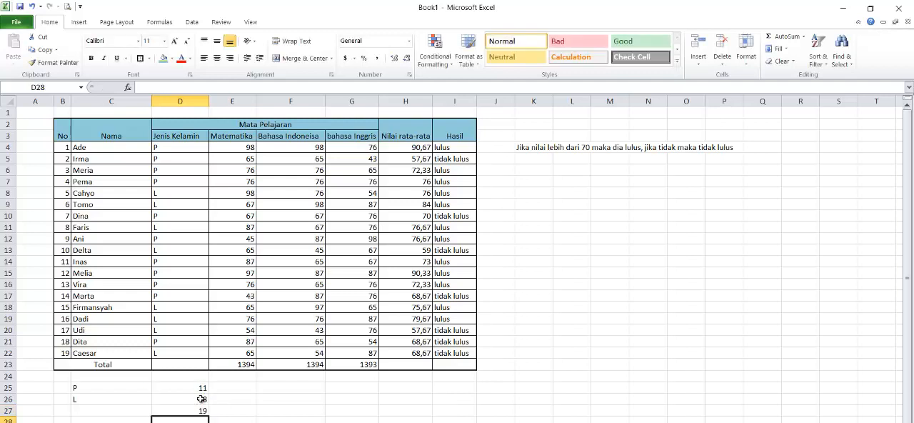
click(249, 407)
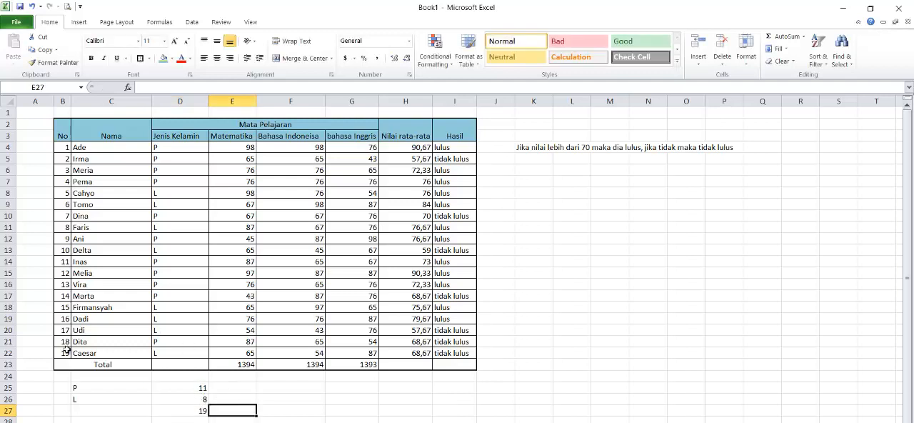
click(279, 422)
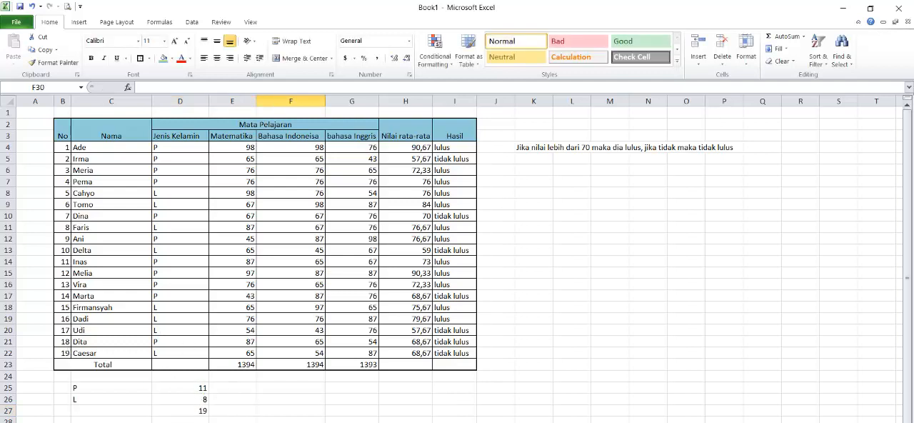
click(193, 404)
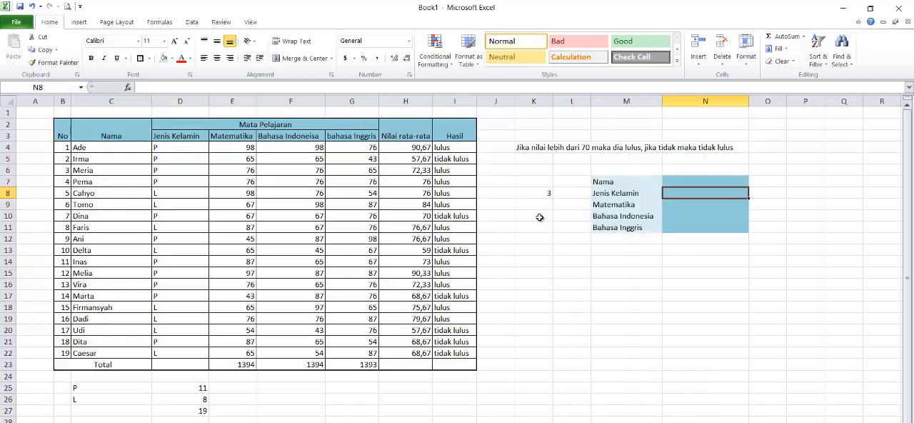
Give the lookup number cell K8 a light blue fill and centre its content horizontally.
click(534, 189)
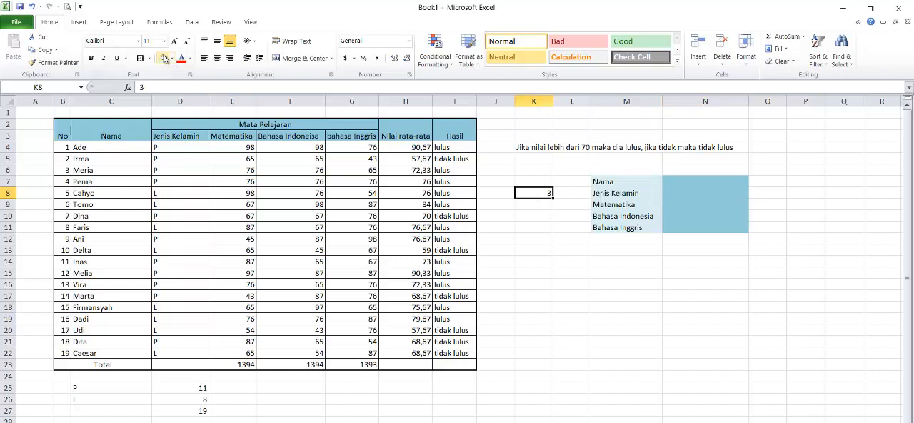
click(165, 60)
click(493, 230)
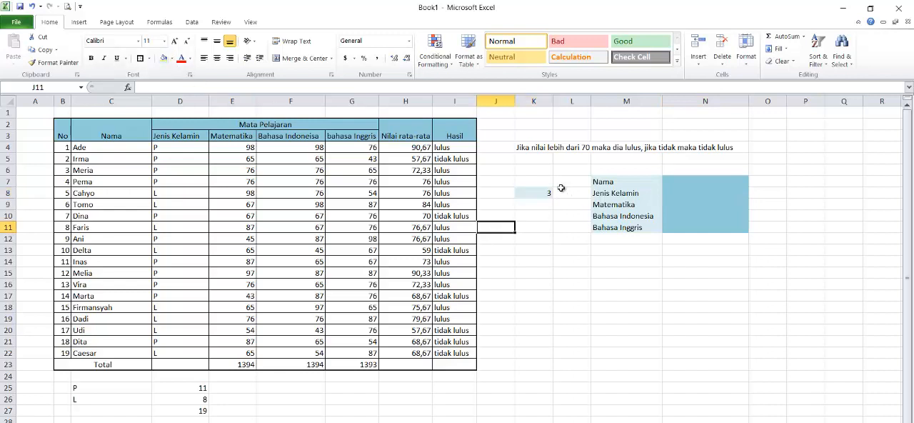
click(547, 190)
click(216, 58)
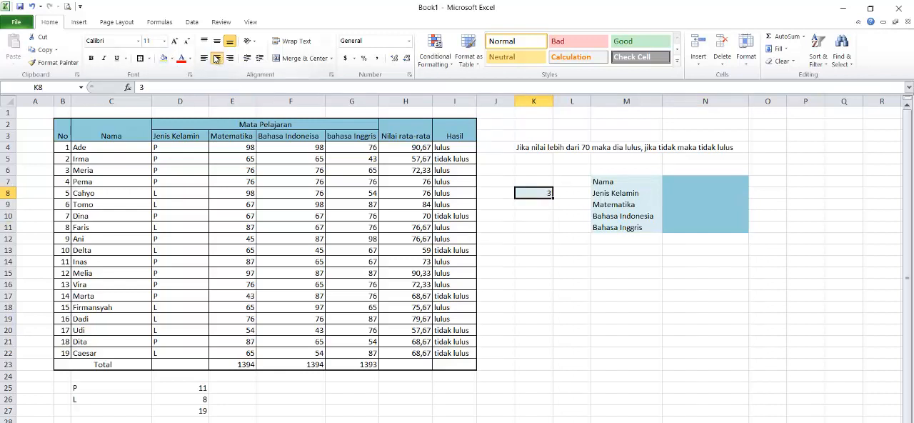
click(511, 262)
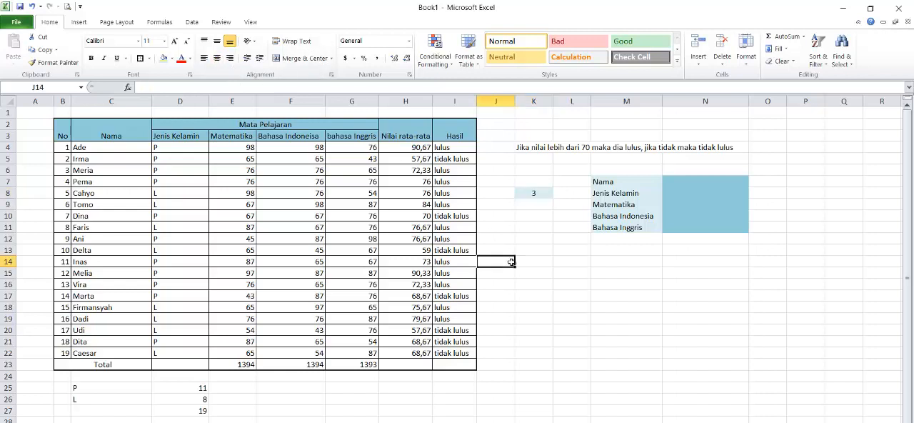
click(678, 182)
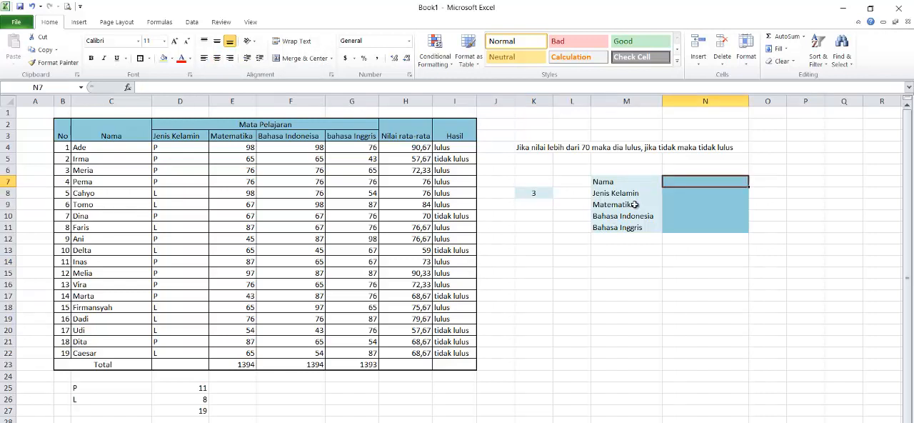
click(615, 237)
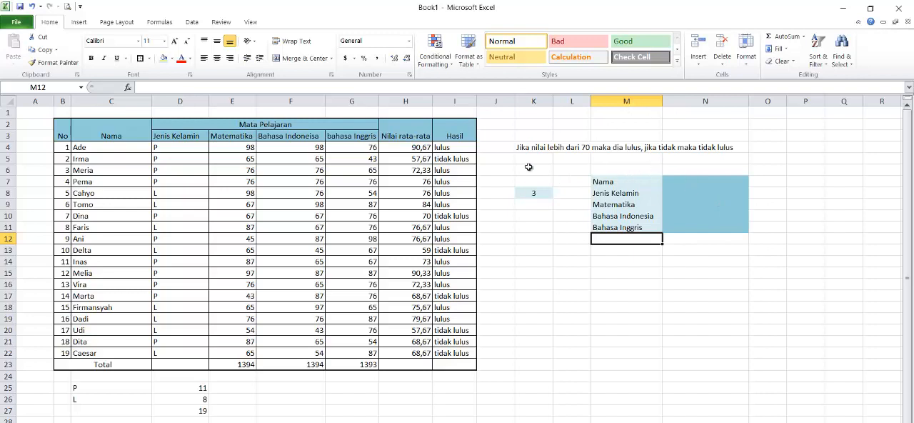
click(531, 193)
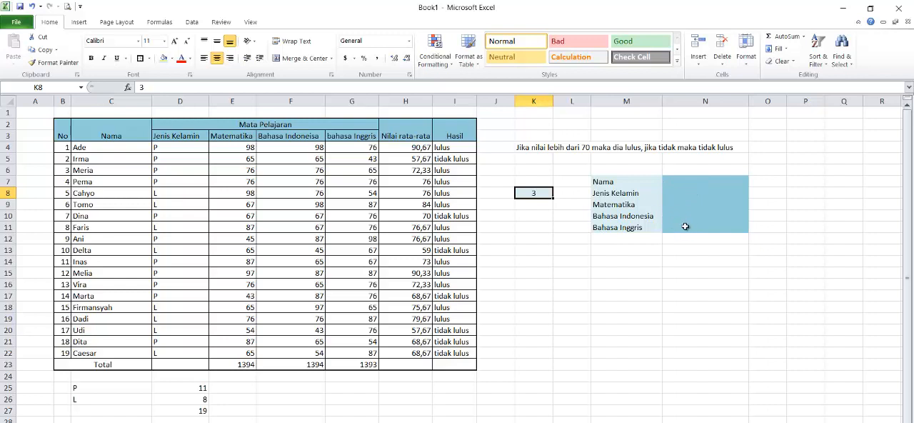
click(607, 239)
click(534, 250)
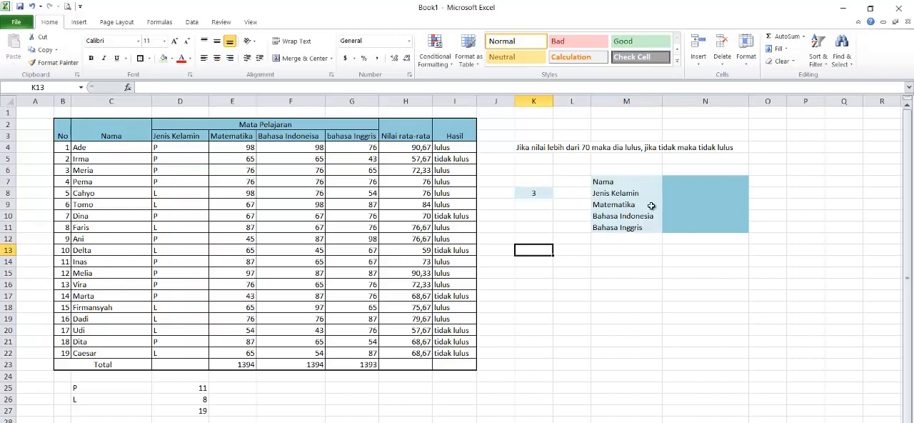
Start a VLOOKUP formula in the Nama result cell N7 with K8 as the lookup value.
click(706, 184)
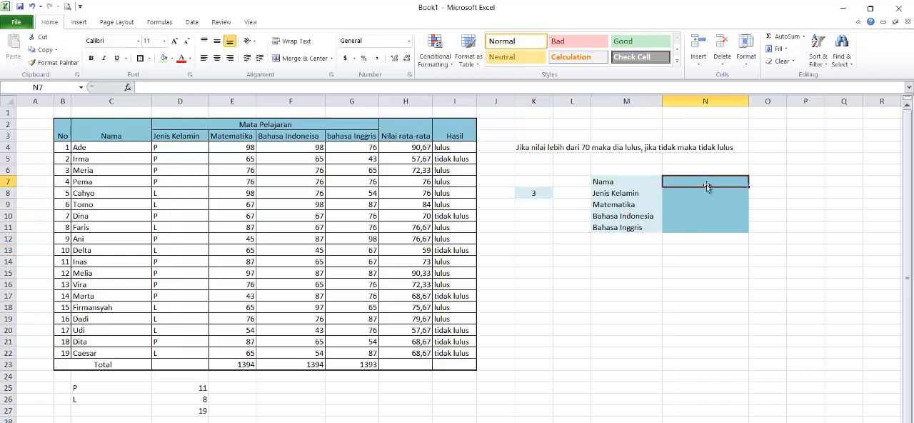
text(=)
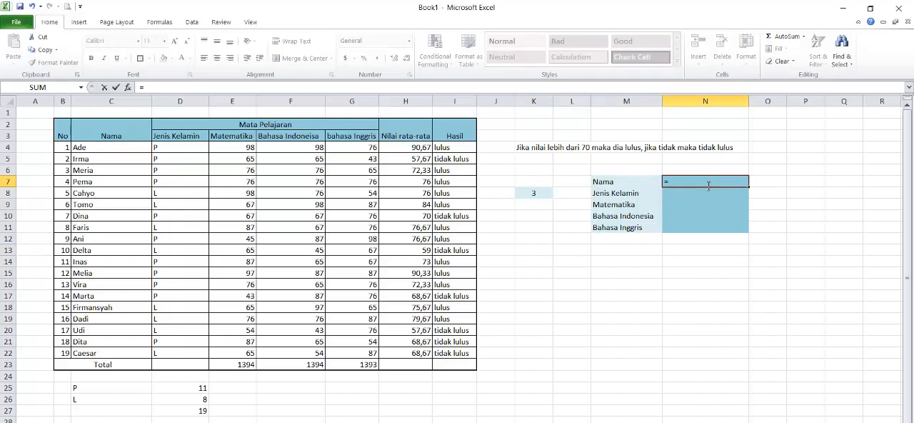
text(vlooku)
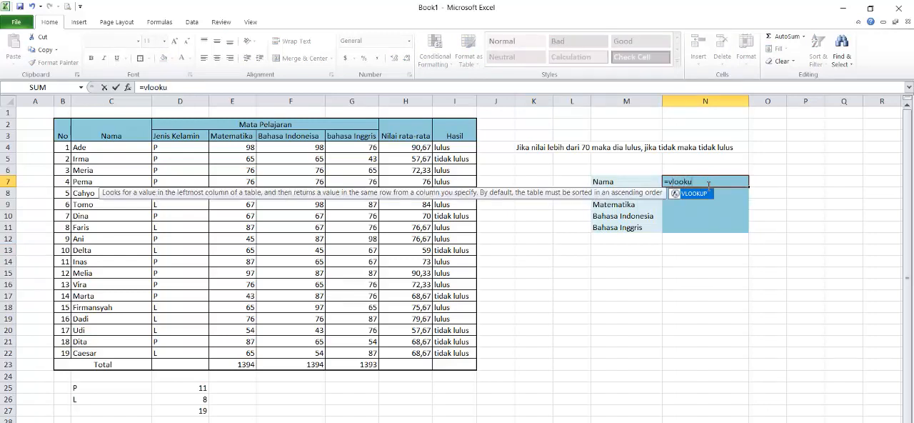
text(p()
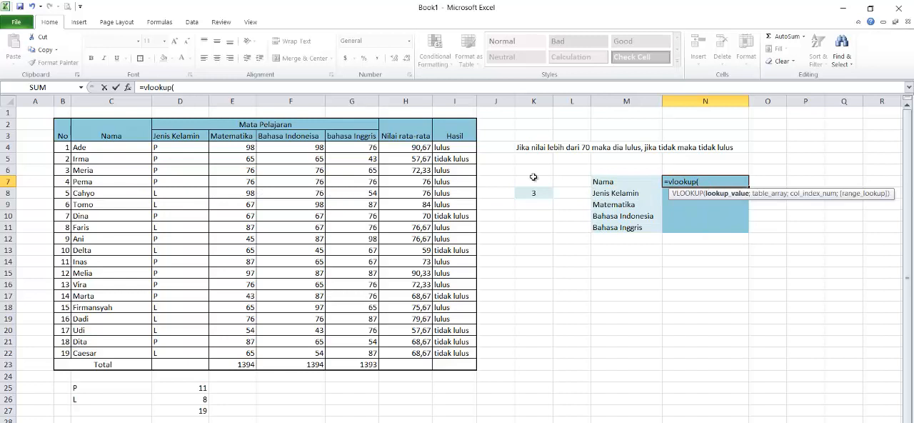
click(65, 145)
key(BackSpace)
key(BackSpace)
click(531, 193)
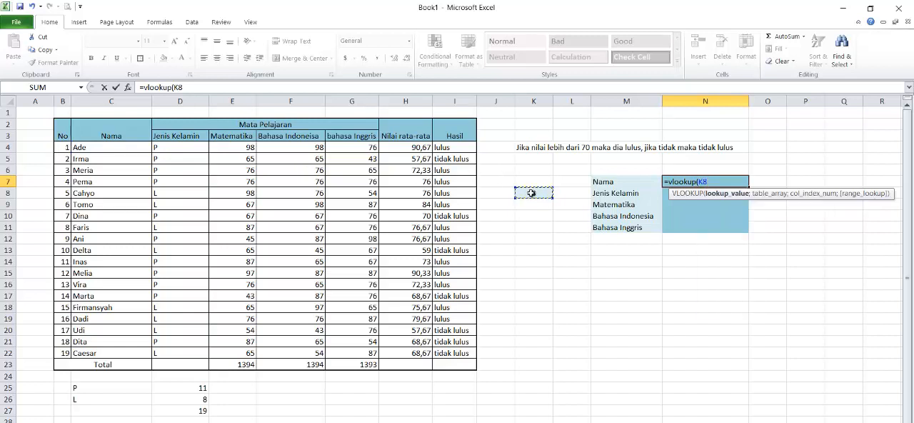
text(;)
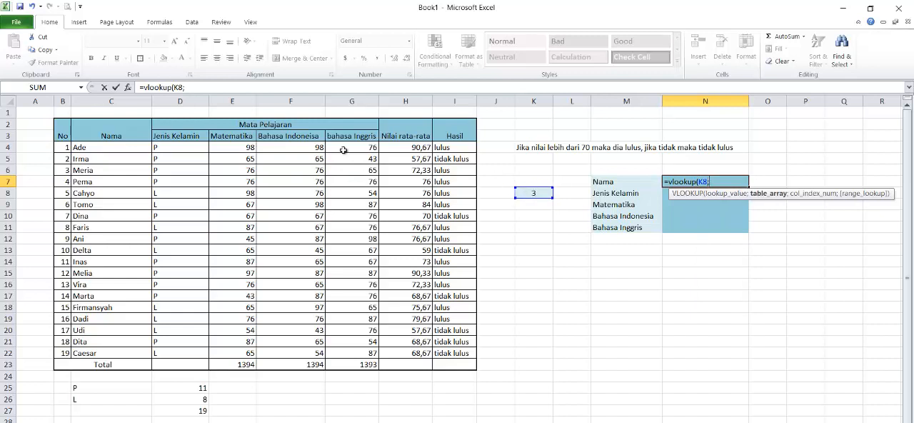
Complete the Nama lookup in N7 with table range B4:I22 and column index 2, giving =VLOOKUP(K8;B4:I22;2).
click(68, 145)
drag(67, 145, 449, 351)
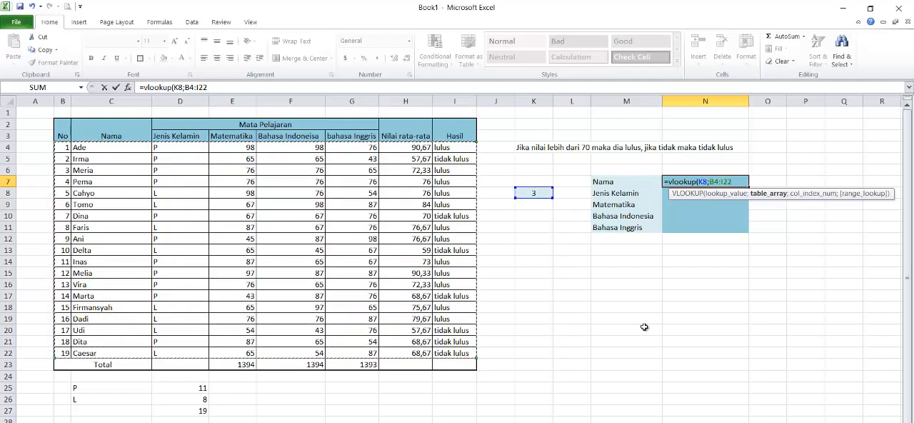
text(;)
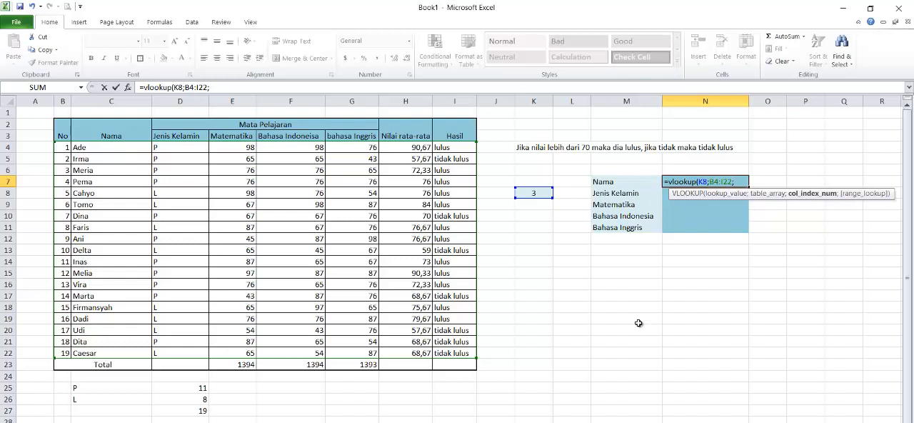
click(121, 147)
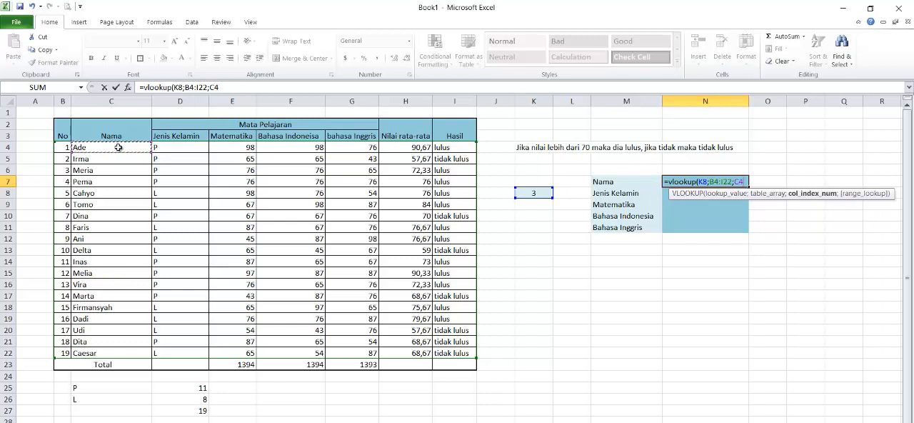
key(BackSpace)
key(BackSpace)
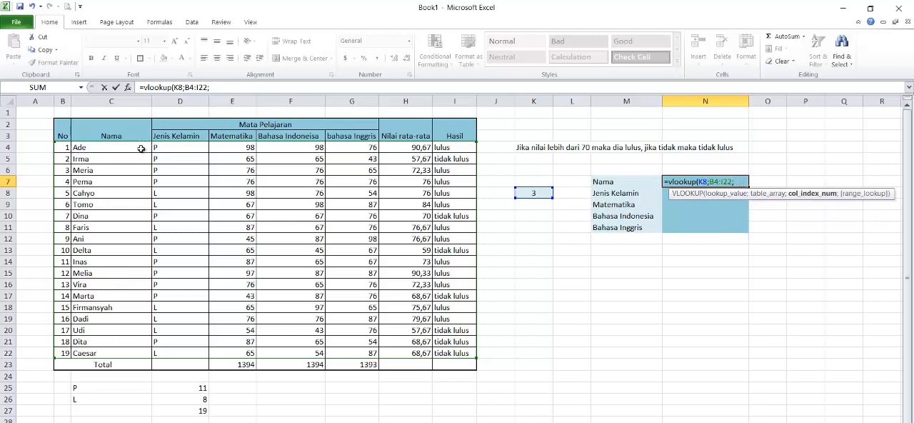
text(2)
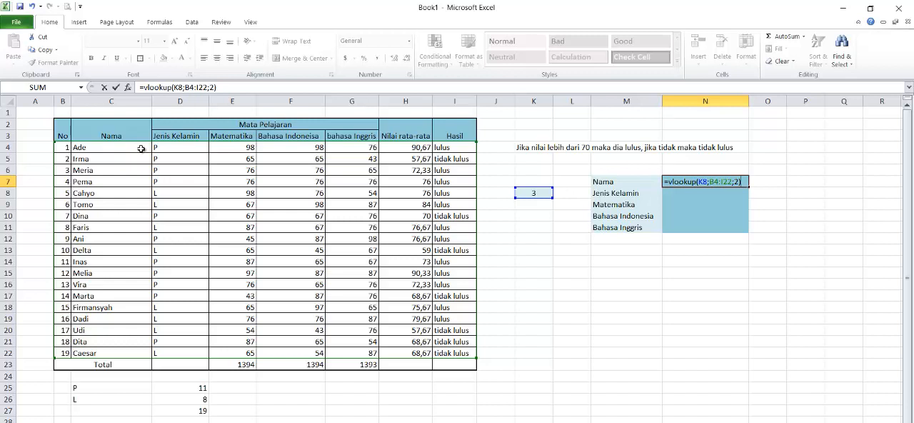
key(Return)
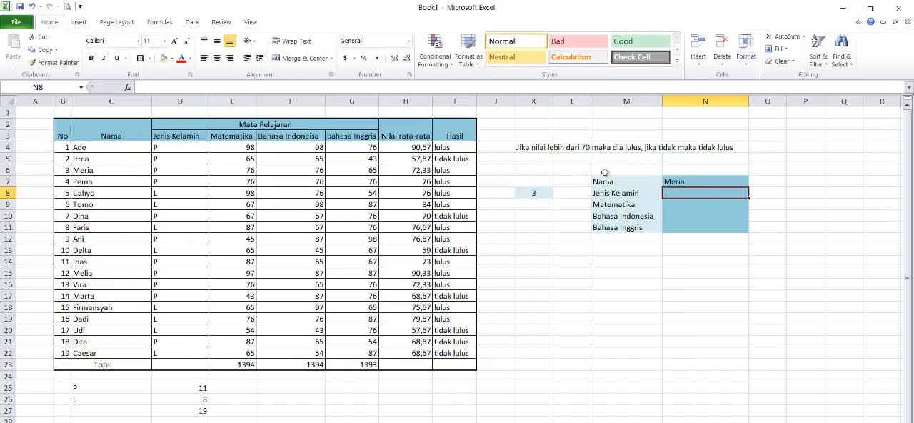
click(711, 182)
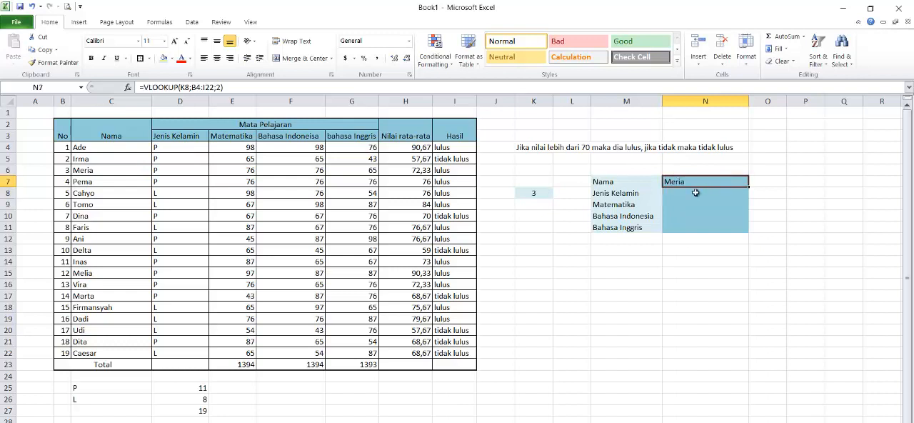
Add the labels Nilai rata-rata in M12 and Hasil in M13 below the lookup list.
click(624, 238)
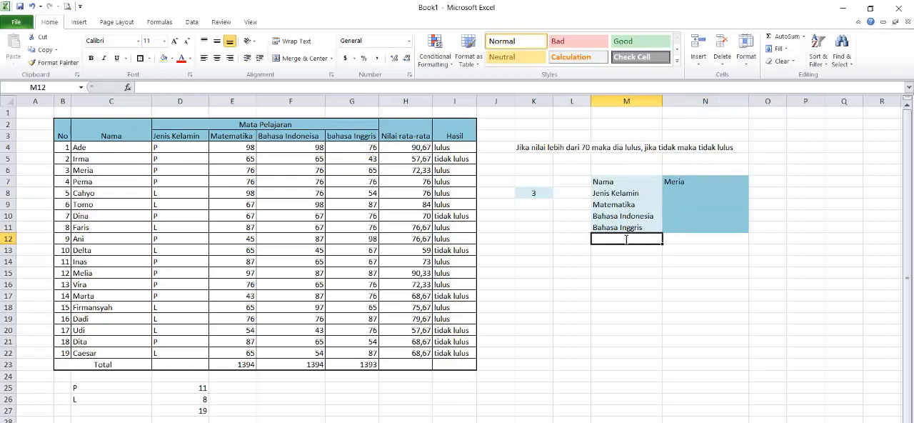
text(Nilai rata)
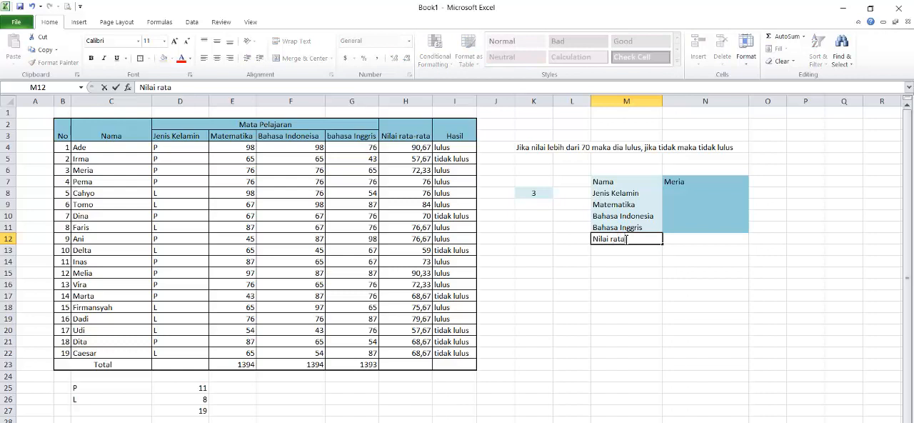
text(-rata)
key(Return)
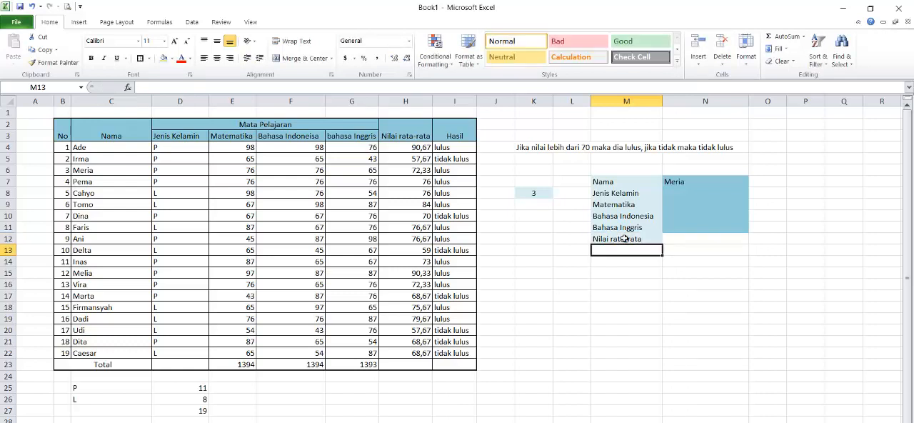
text(Hasila)
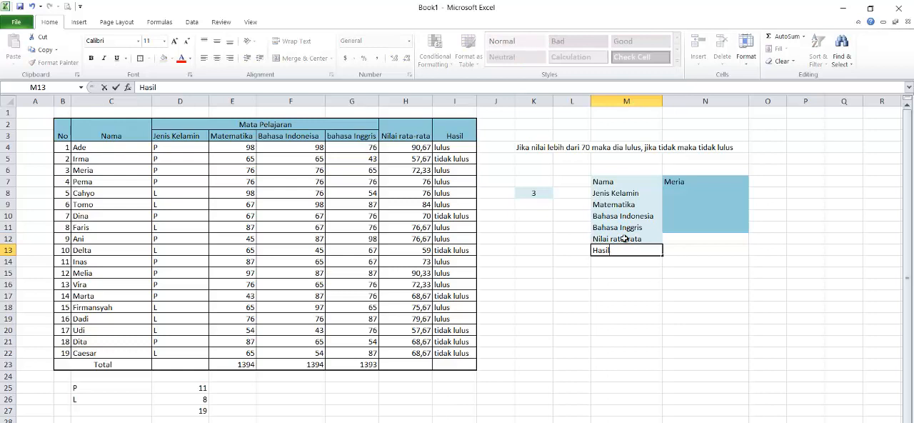
key(Return)
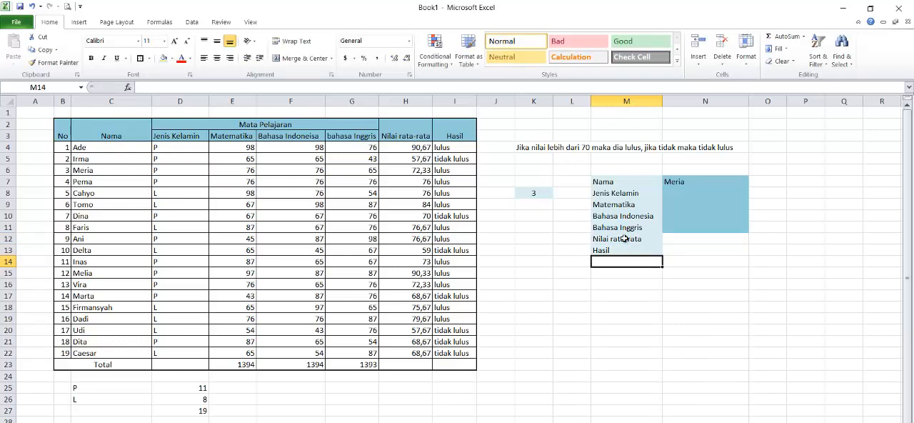
Fill result cells N11:N13 with the same medium blue as the result cells above them.
drag(696, 219, 708, 243)
click(710, 239)
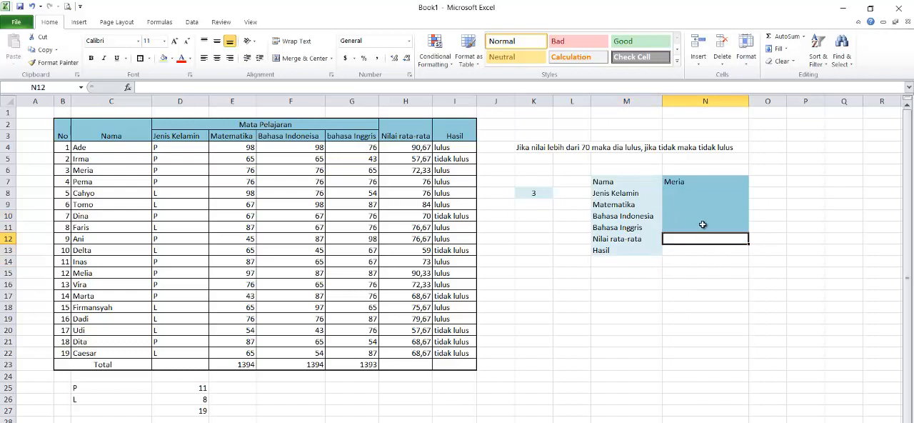
drag(702, 227, 703, 251)
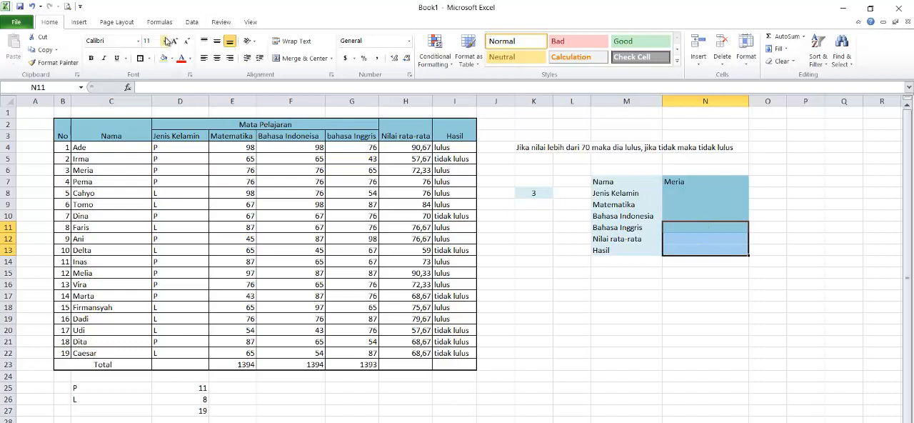
click(172, 58)
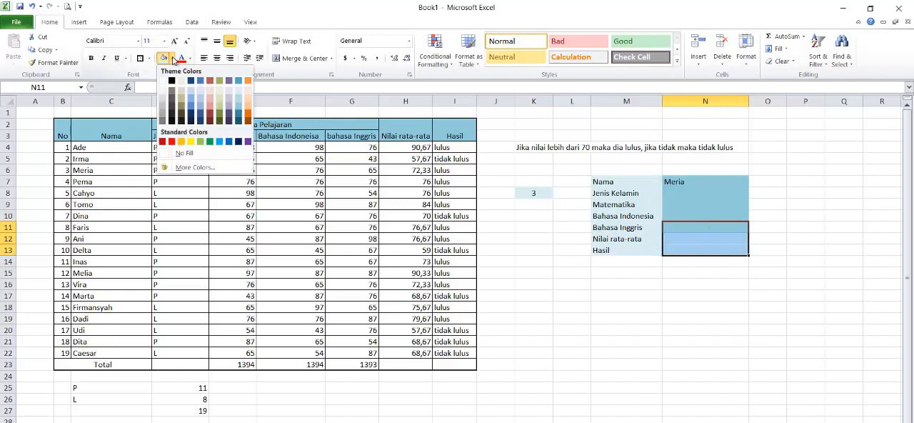
click(238, 101)
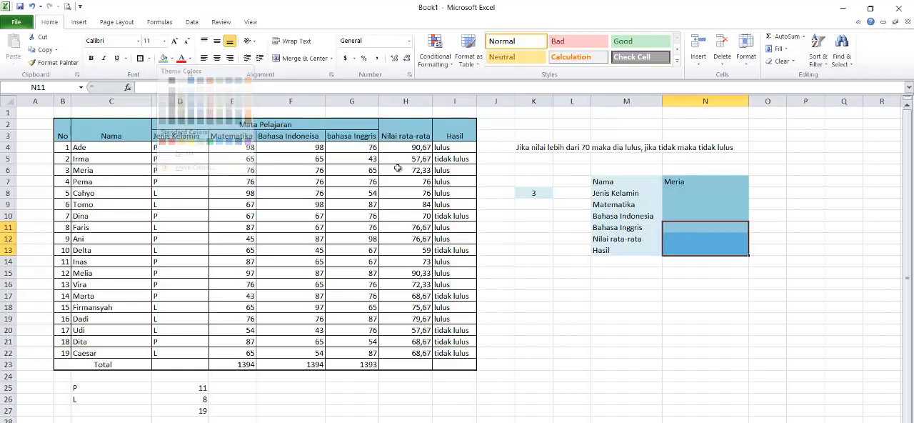
click(636, 287)
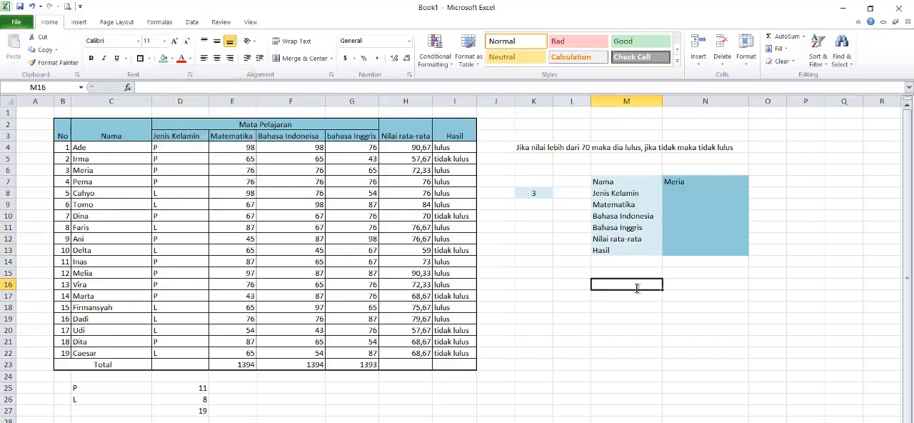
Apply all borders and a thick box border to the lookup table M7:N13.
click(704, 238)
drag(615, 183, 737, 255)
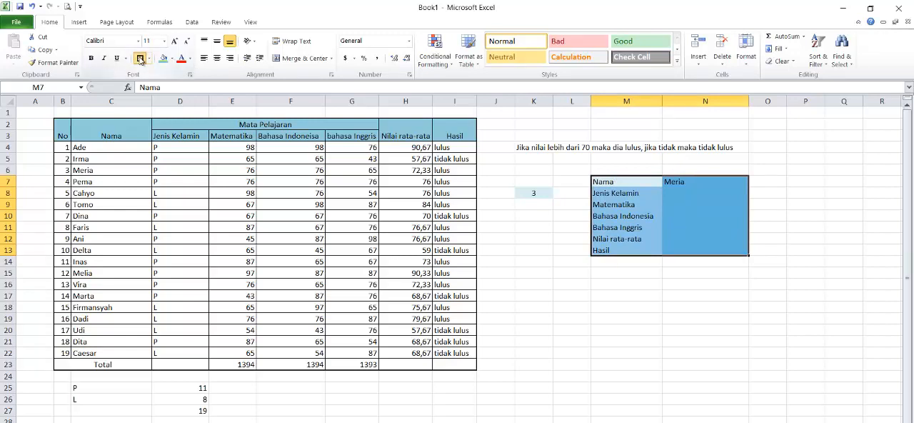
click(148, 59)
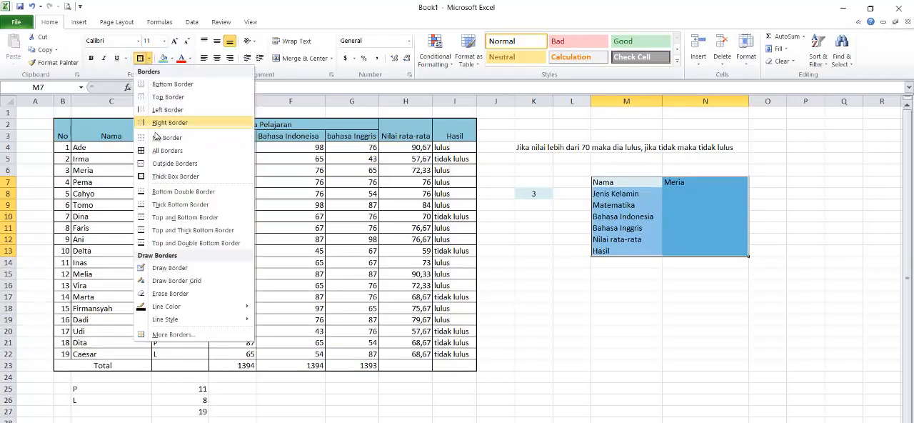
click(158, 150)
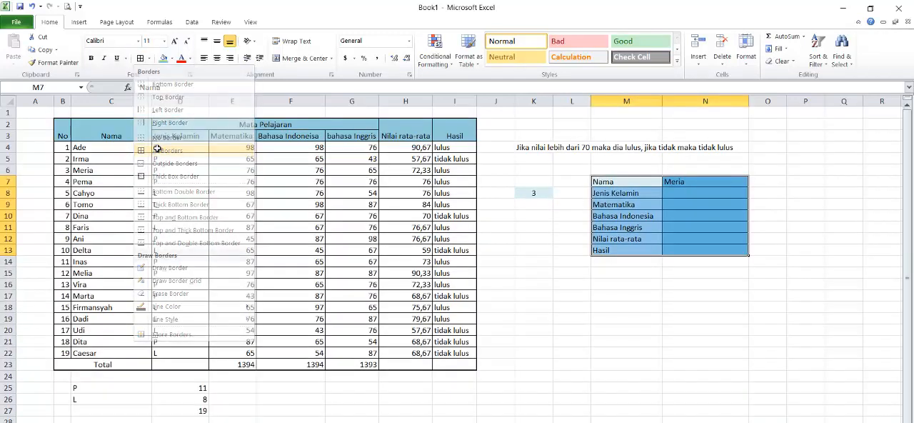
click(150, 59)
click(157, 177)
click(620, 340)
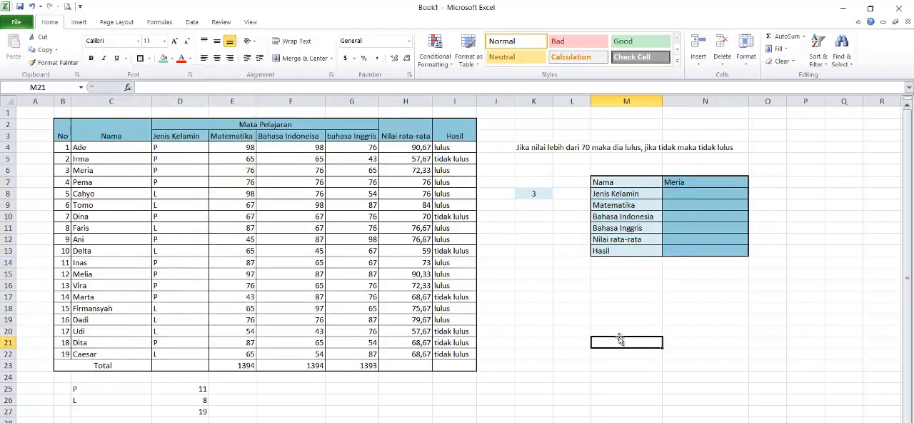
click(684, 197)
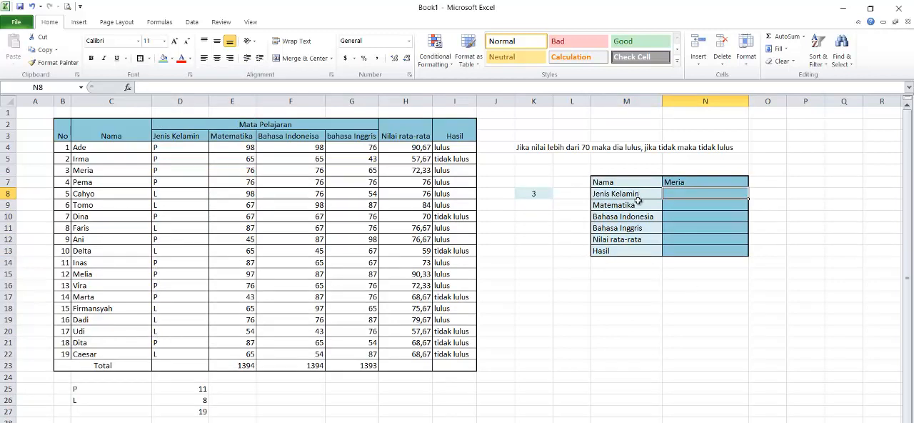
click(634, 251)
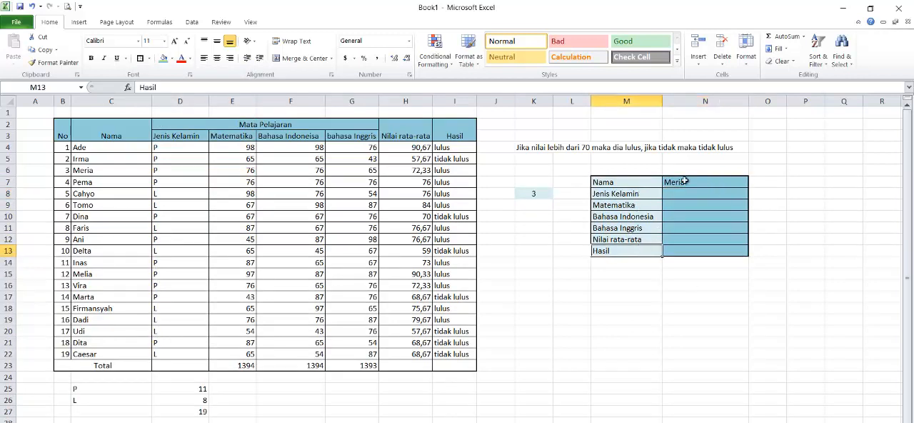
click(699, 242)
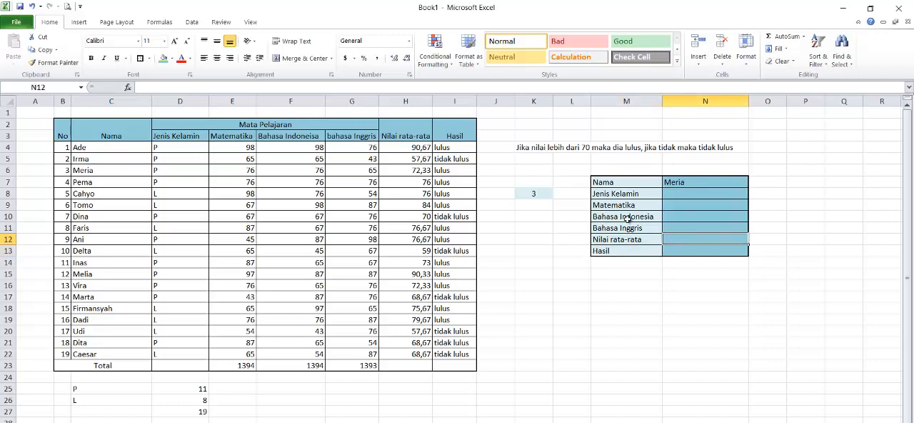
click(714, 207)
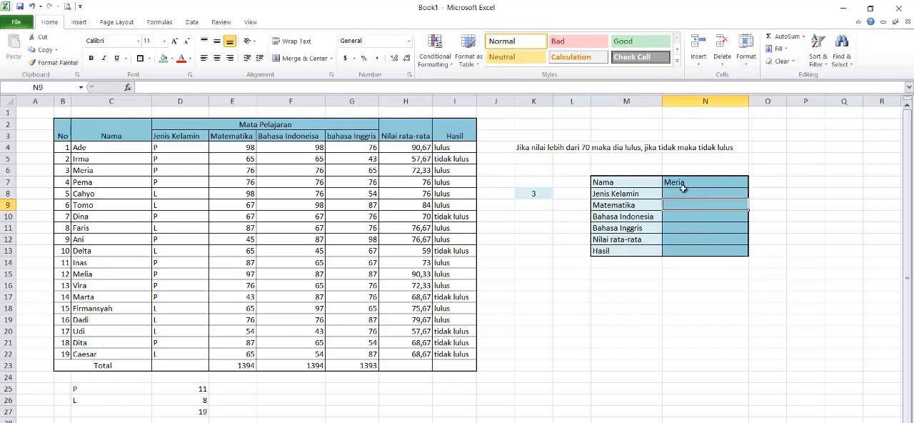
click(683, 191)
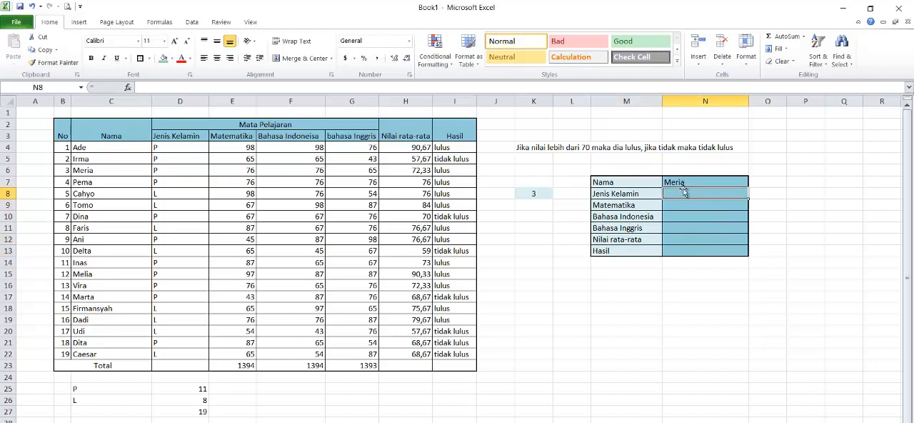
Copy the Nama VLOOKUP formula from N7 into the Jenis Kelamin result cell N8.
click(724, 185)
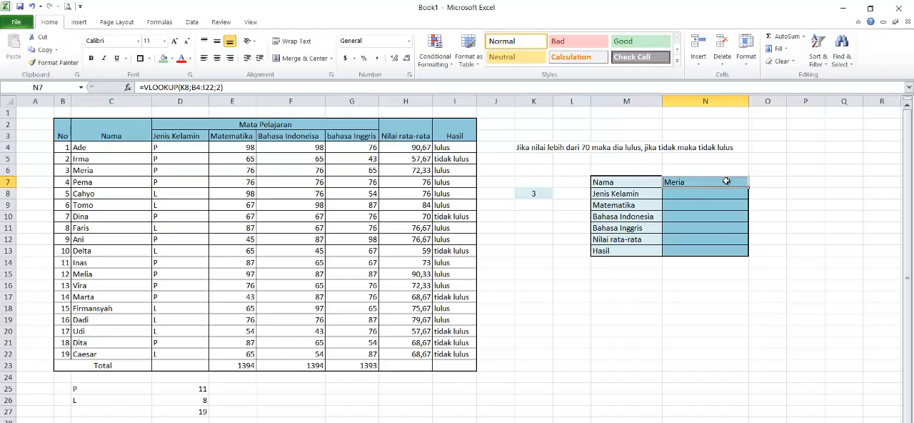
key(ctrl+c)
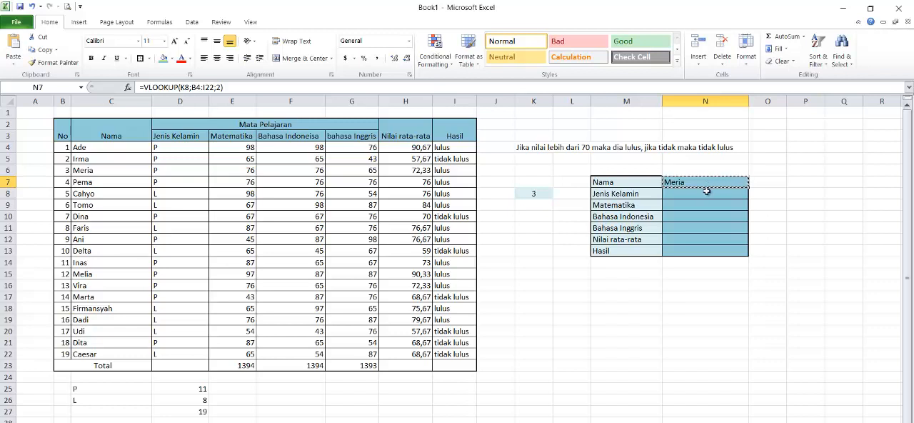
click(706, 191)
key(ctrl+v)
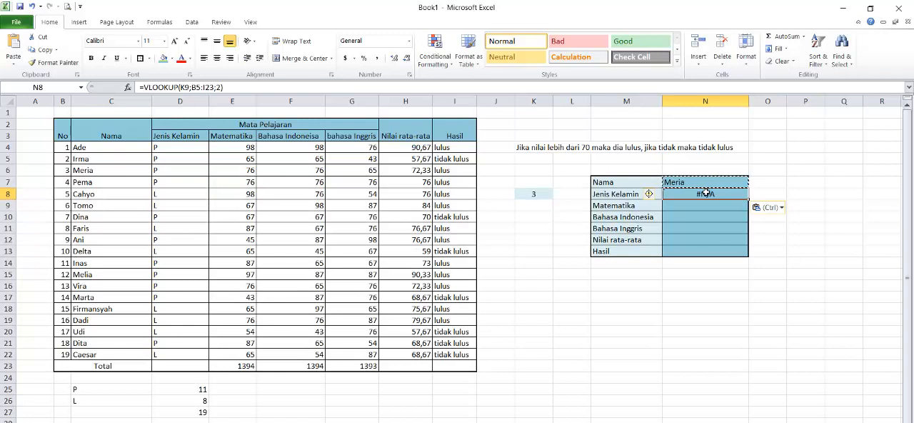
Change the lookup value in the N8 formula to K8.
click(716, 237)
click(711, 196)
click(191, 87)
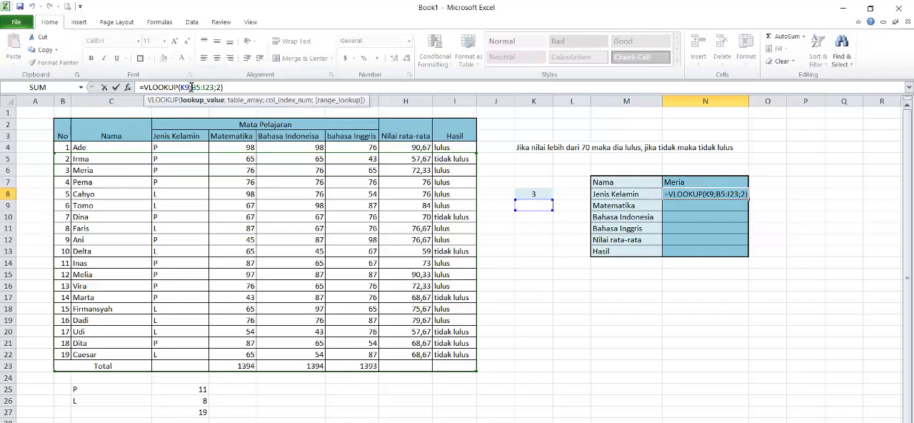
key(BackSpace)
text(8)
key(Return)
Fill the N8 VLOOKUP formula down through N13 for the remaining lookup rows.
click(738, 193)
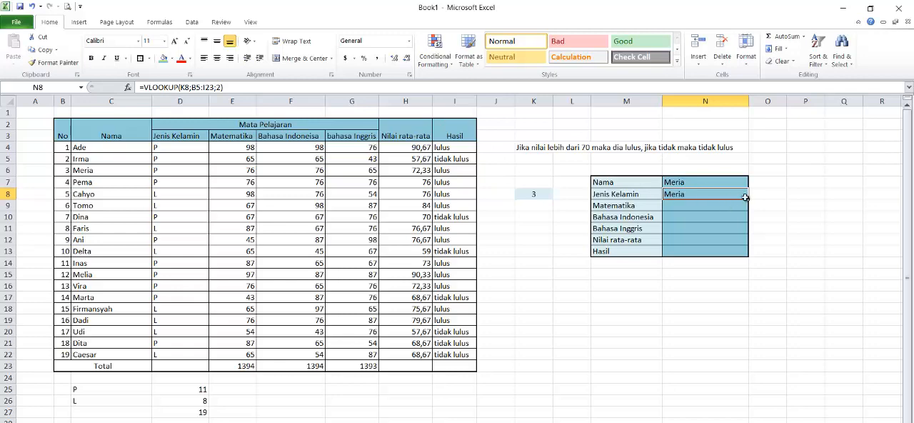
drag(748, 199, 749, 257)
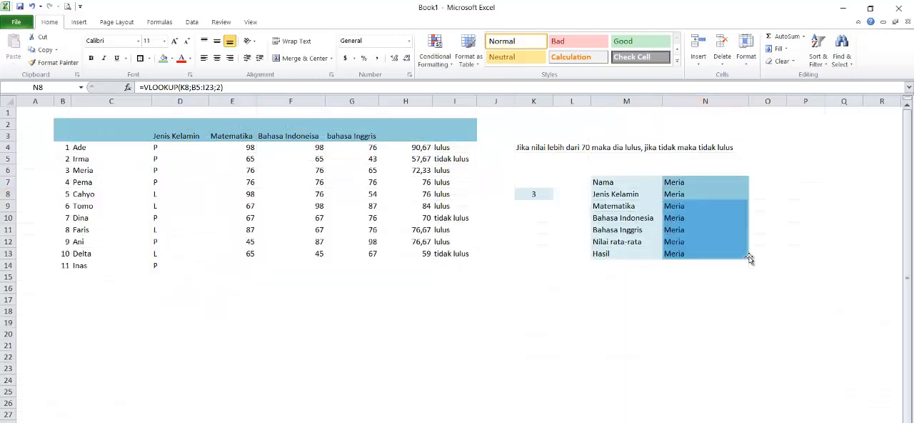
click(696, 204)
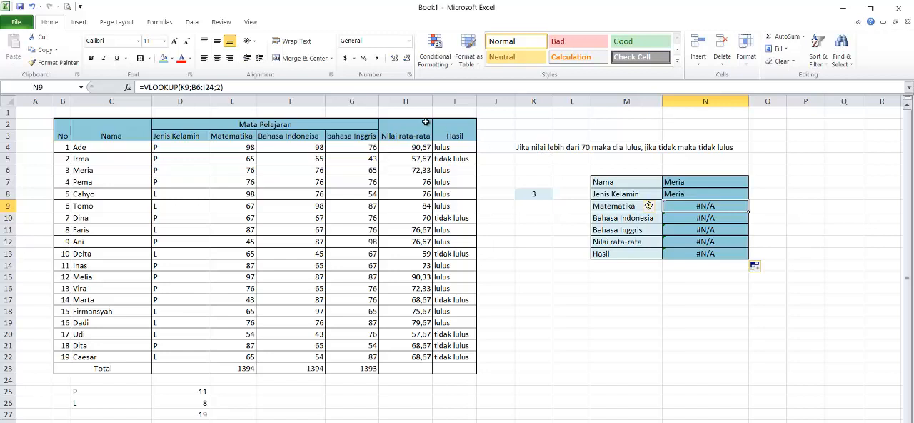
Make the lookup value K8 and table range B5:I23 absolute references in the N8 VLOOKUP formula.
click(683, 193)
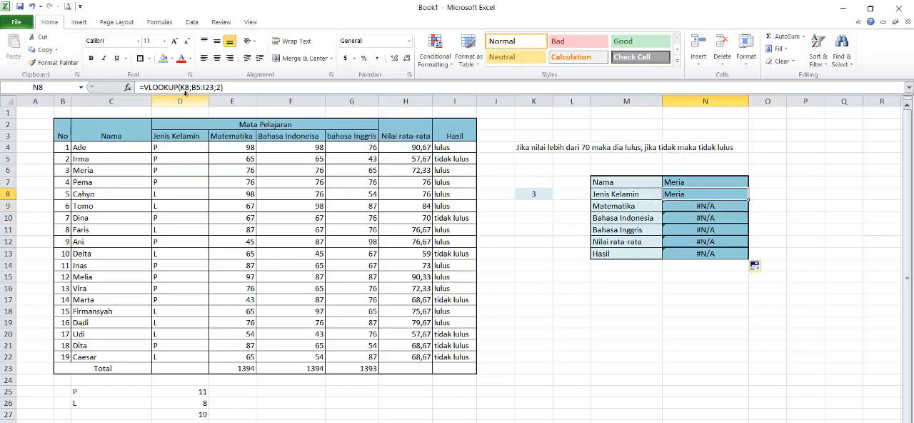
drag(180, 87, 214, 87)
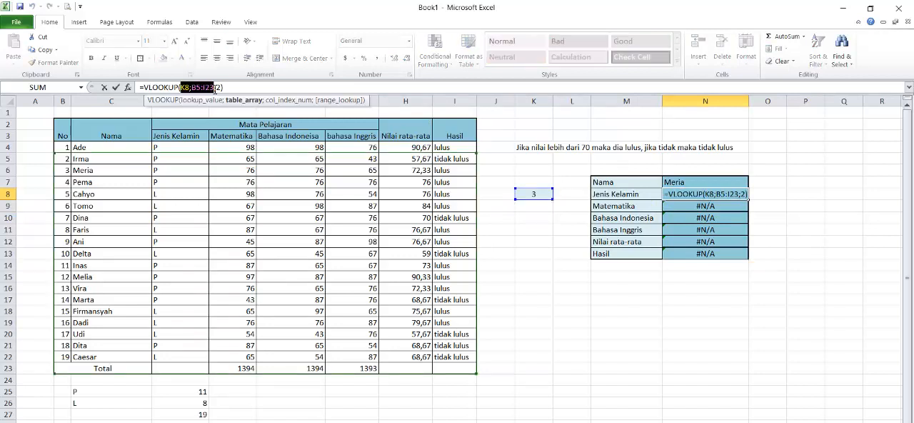
key(F4)
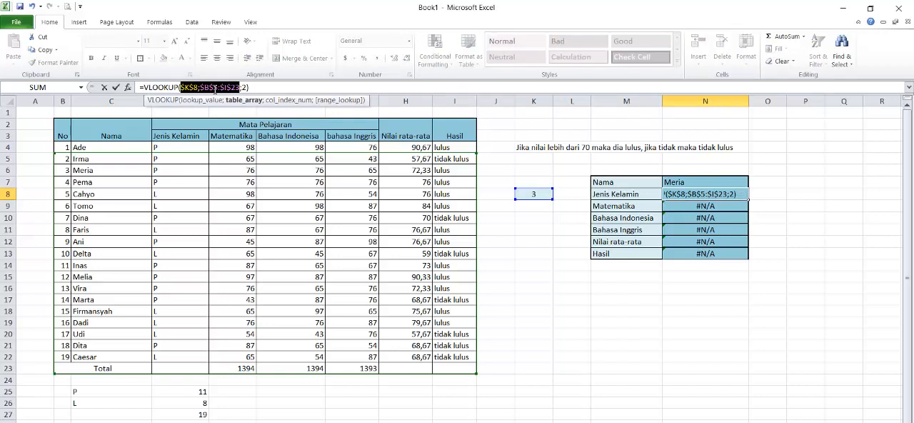
key(Return)
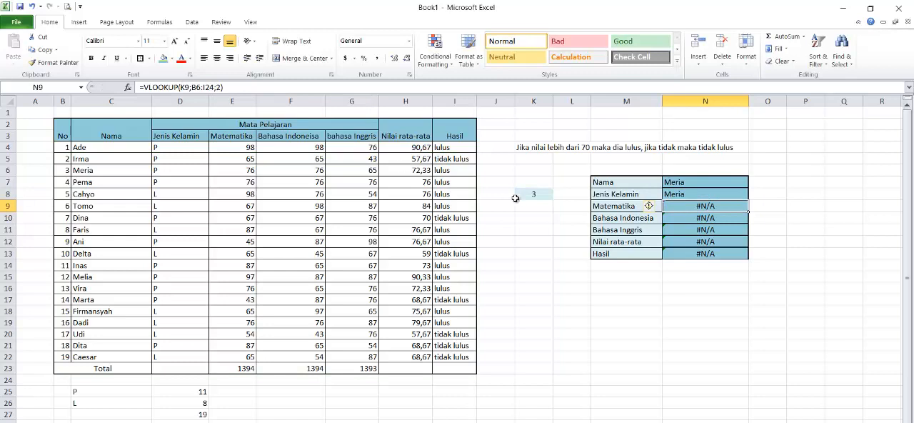
Fill the N8 formula with its absolute references down through N13.
click(698, 192)
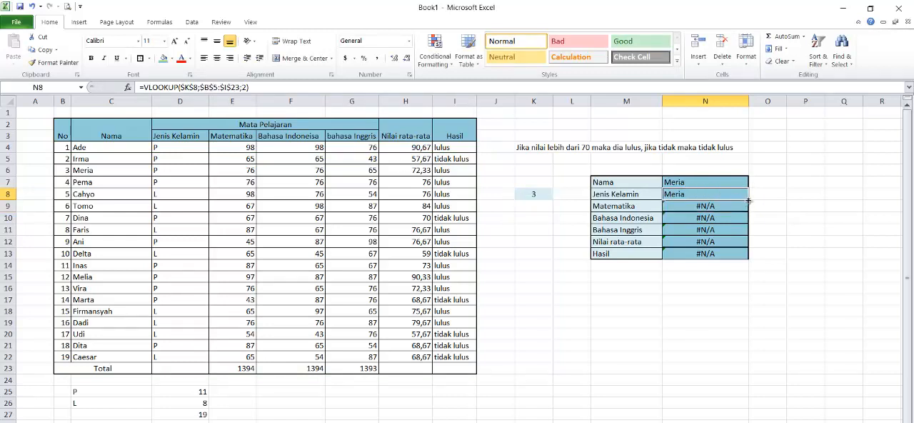
drag(749, 201, 743, 249)
click(725, 219)
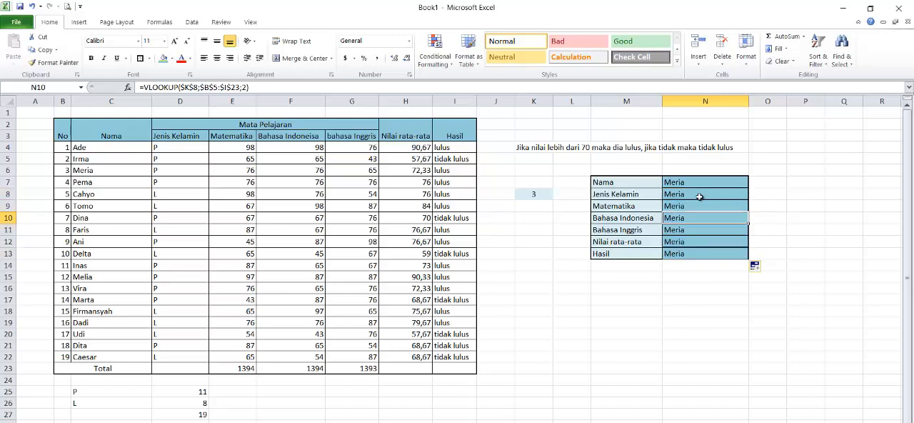
Change the column index in the Jenis Kelamin formula in N8 to 3.
click(699, 197)
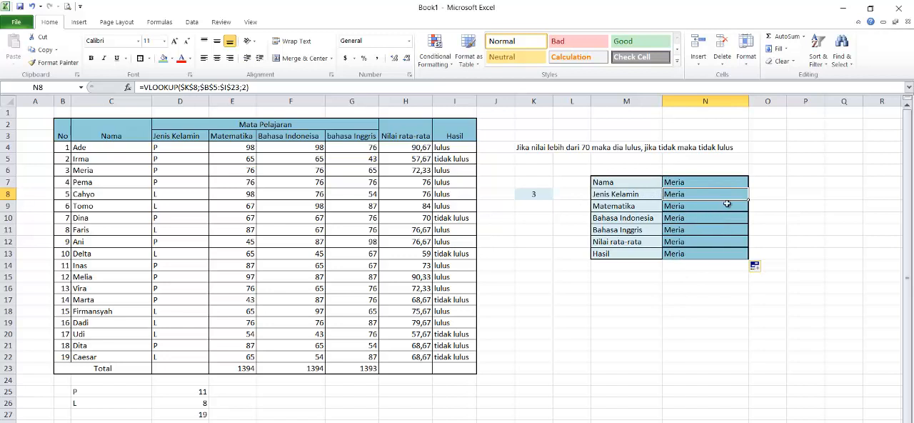
click(248, 87)
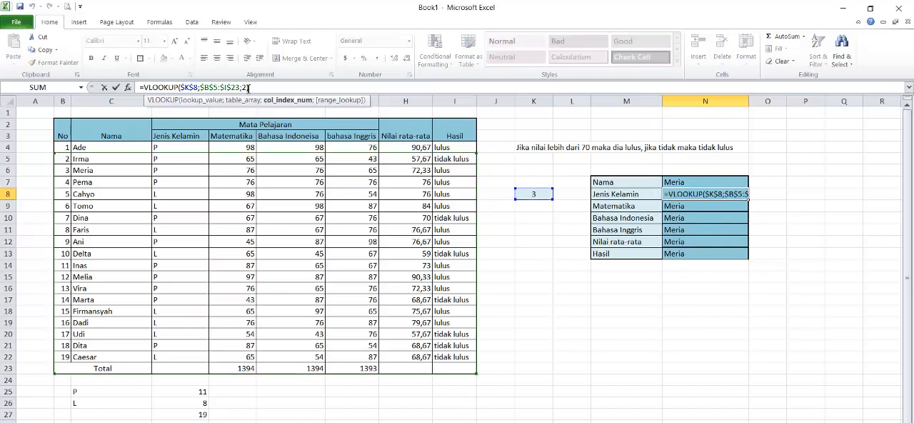
text())
key(Left)
key(BackSpace)
text(3)
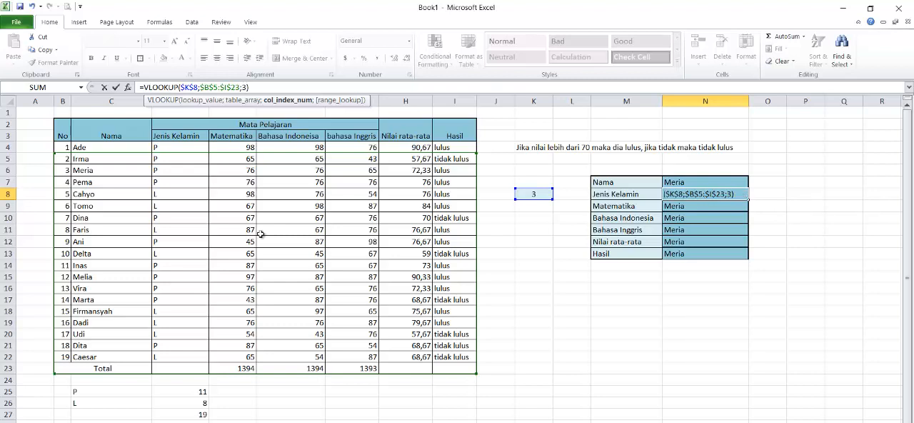
key(Return)
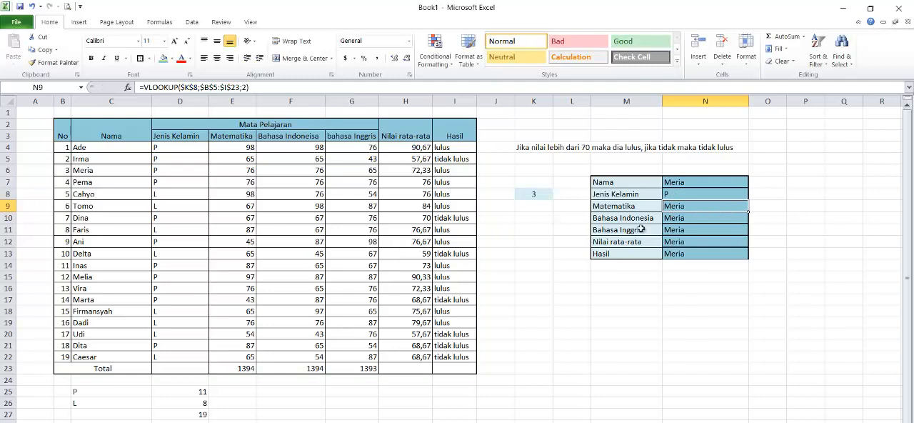
Set the VLOOKUP column index to 4 for Matematika in N9 and 5 for Bahasa Indonesia in N10.
click(247, 88)
key(BackSpace)
text(2)
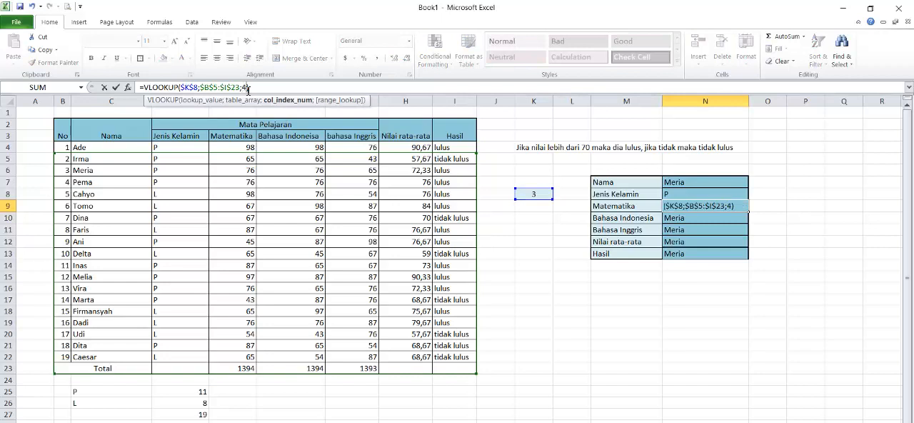
key(Return)
click(248, 88)
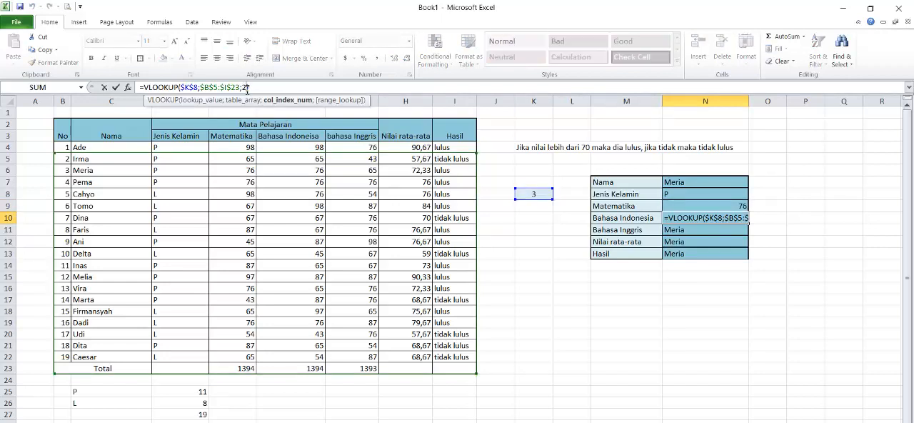
key(BackSpace)
text(5)
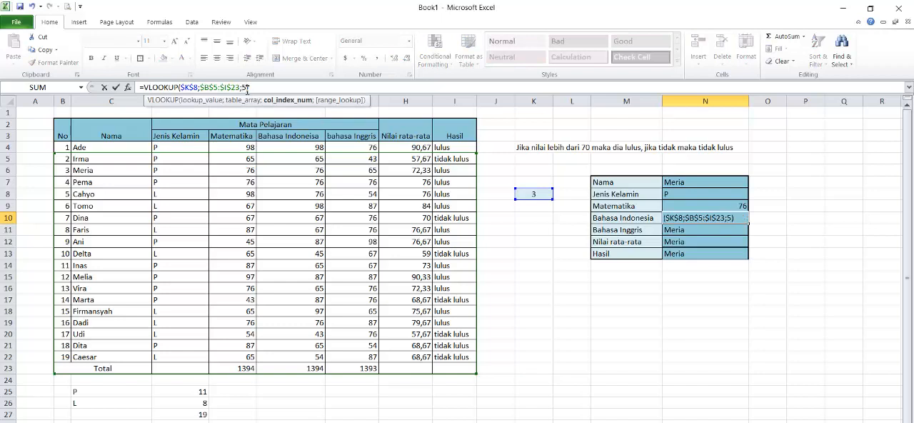
key(Return)
Set the VLOOKUP column index to 6 for Bahasa Inggris in N11 and 7 for Nilai rata-rata in N12.
click(248, 88)
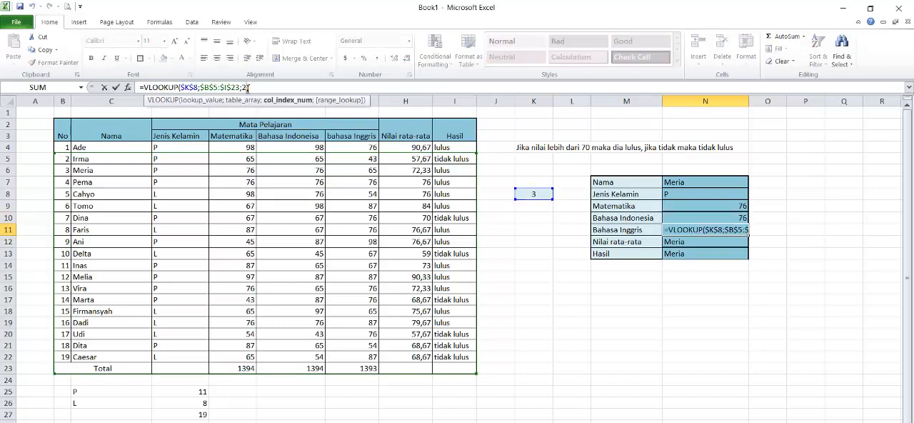
key(BackSpace)
text(6)
key(Return)
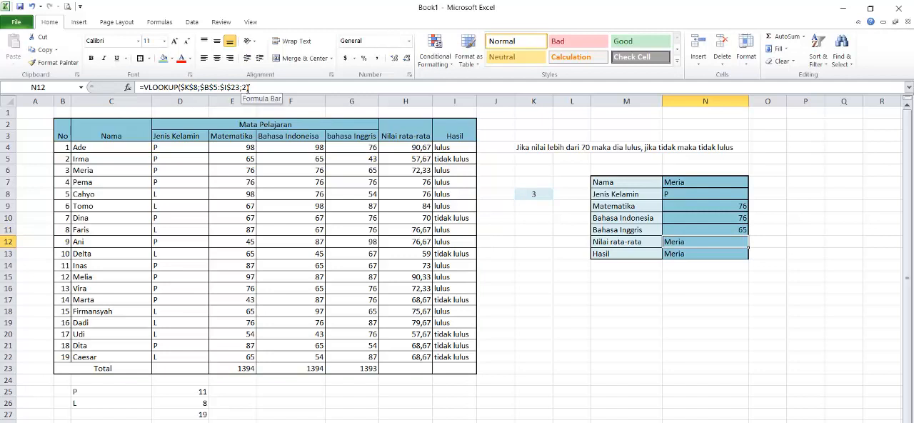
click(248, 88)
key(BackSpace)
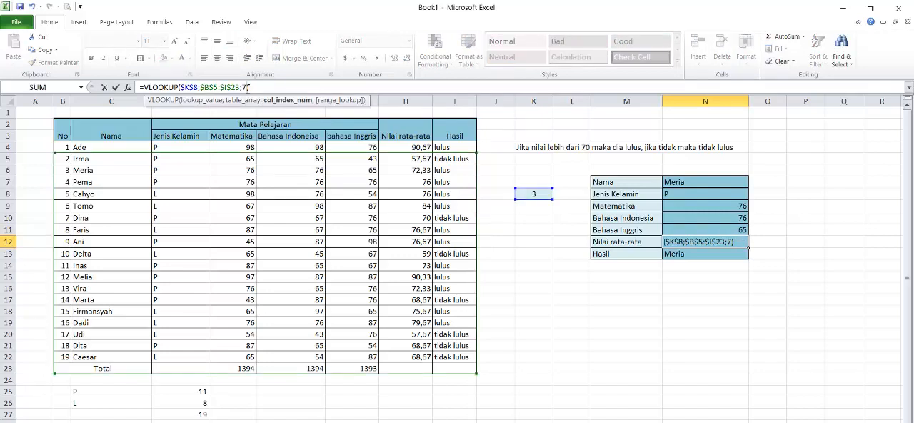
key(Return)
Set the VLOOKUP column index to 8 for Hasil in N13.
click(248, 88)
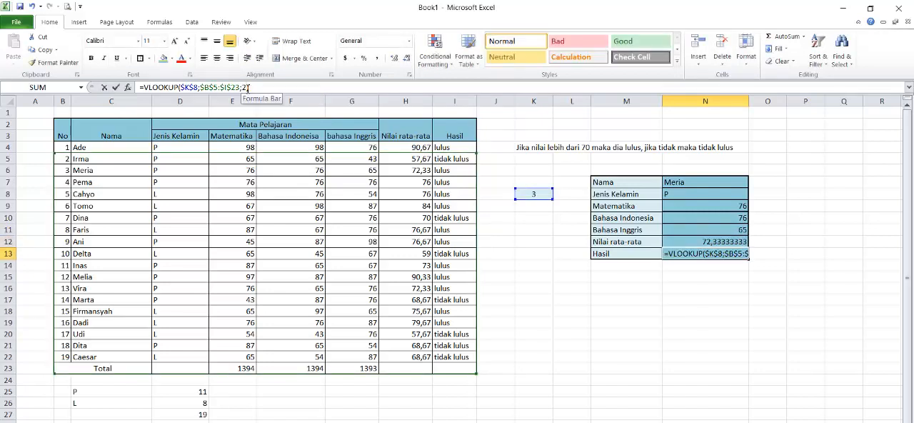
key(BackSpace)
text(8)
key(Return)
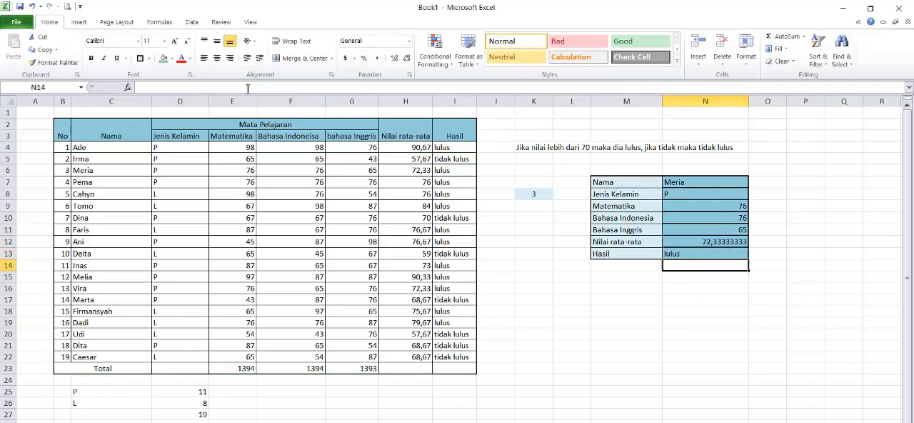
Check the VLOOKUP formulas in the Jenis Kelamin, Nilai rata-rata and Hasil result cells.
click(746, 193)
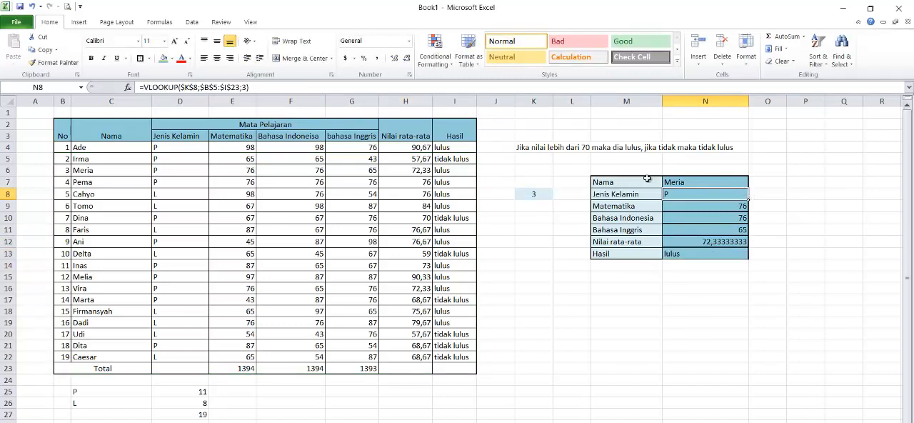
click(679, 241)
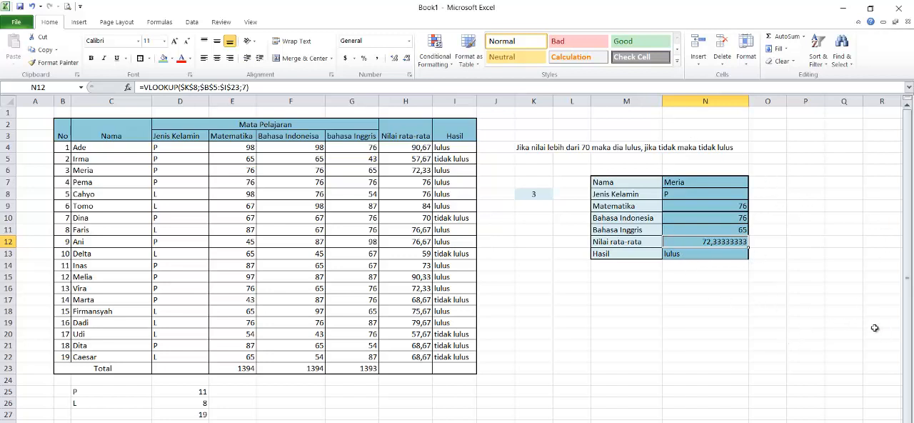
click(671, 254)
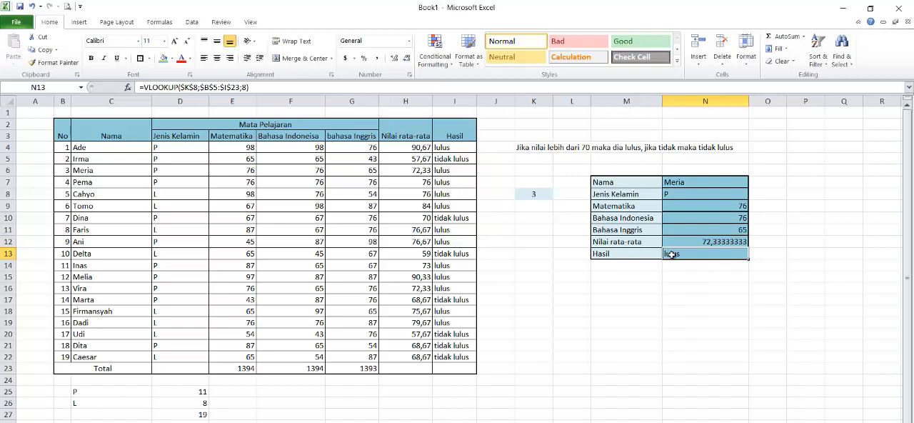
click(638, 277)
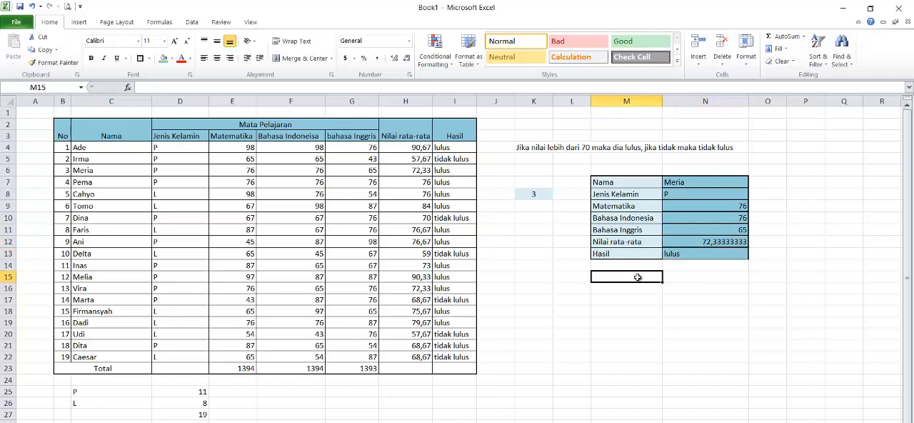
click(702, 255)
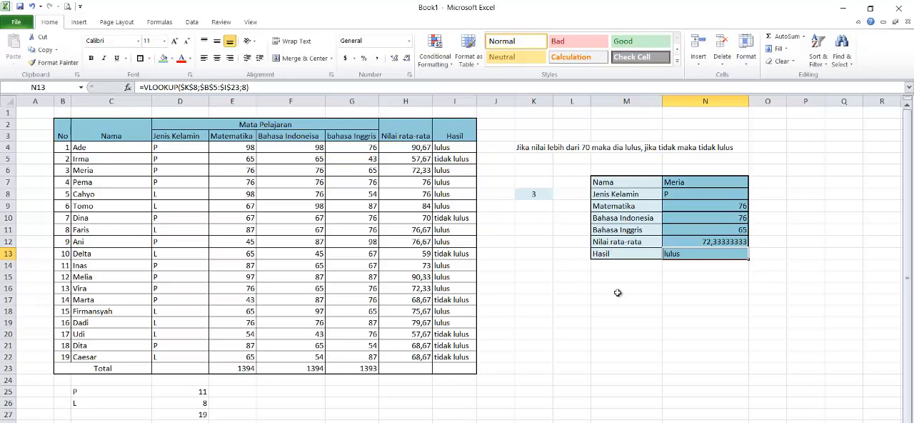
On the salary sheet, merge and center the Gol, Nama and Jenis Kelamin headers across rows 2 and 3.
key(ctrl+Page_Down)
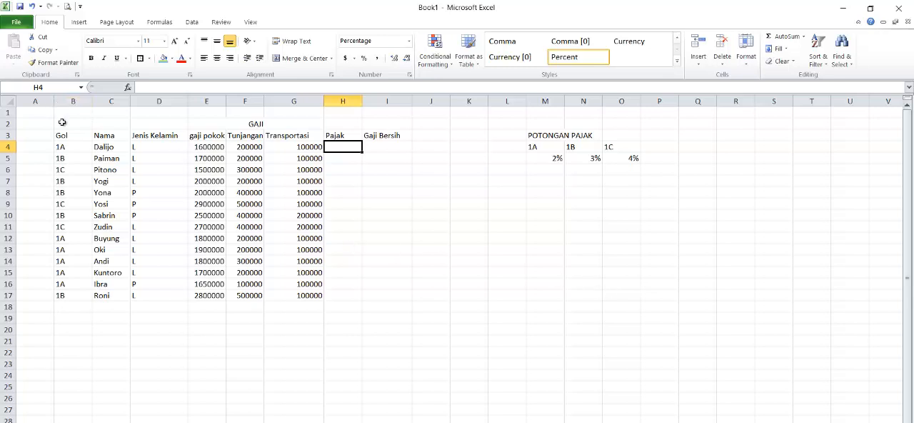
drag(62, 122, 63, 131)
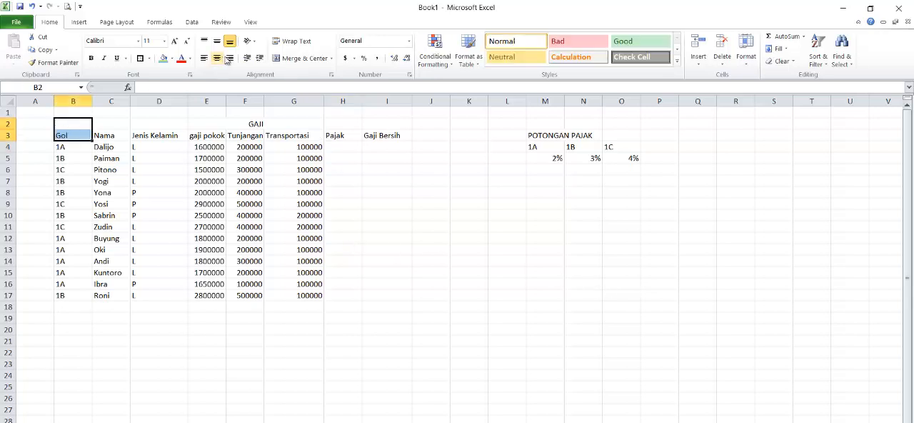
click(293, 58)
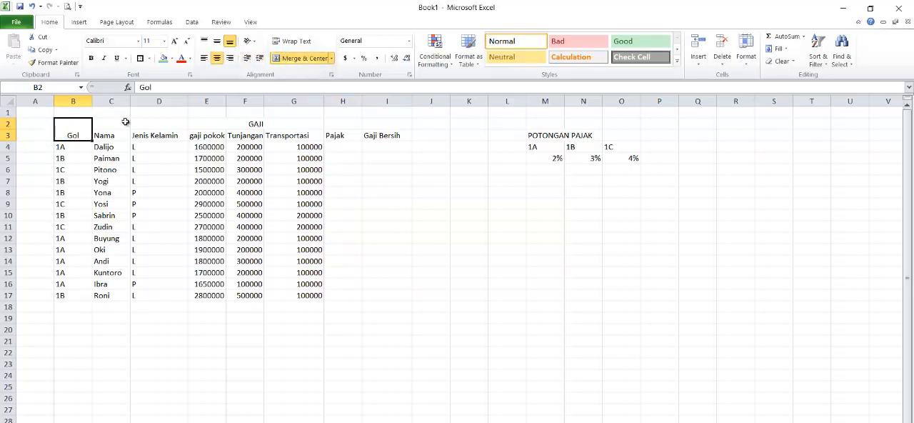
drag(125, 123, 157, 137)
click(297, 60)
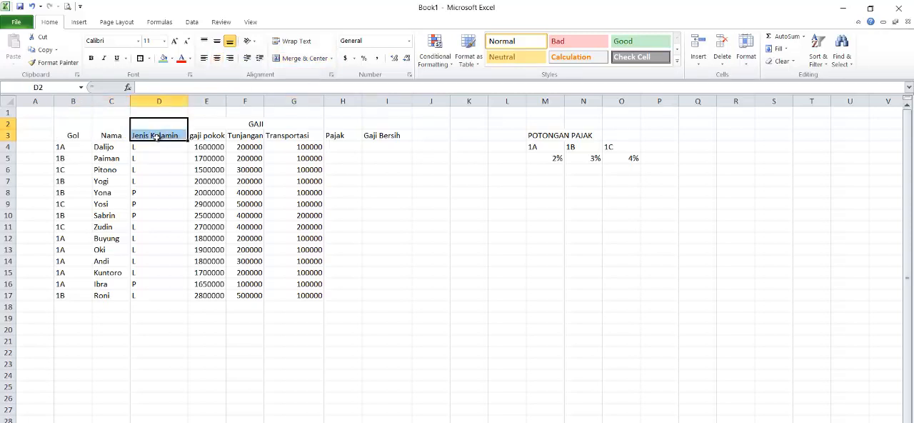
click(299, 60)
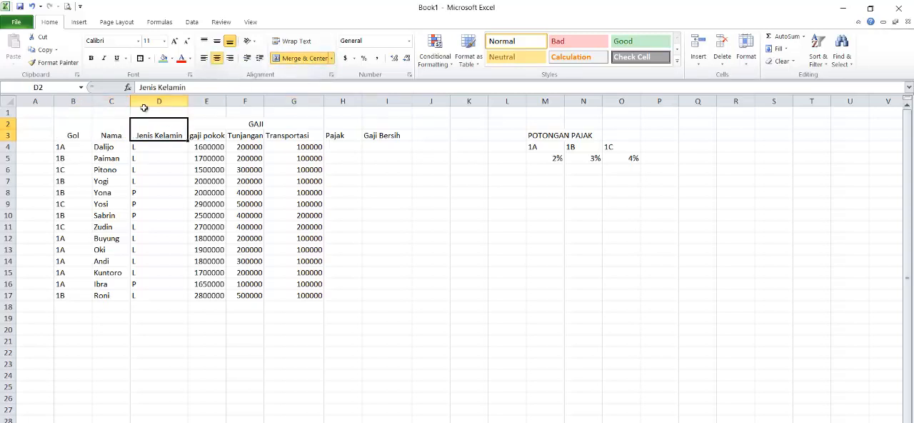
Vertically middle-align the merged Jenis Kelamin, Nama and Gol headers.
click(217, 40)
click(112, 124)
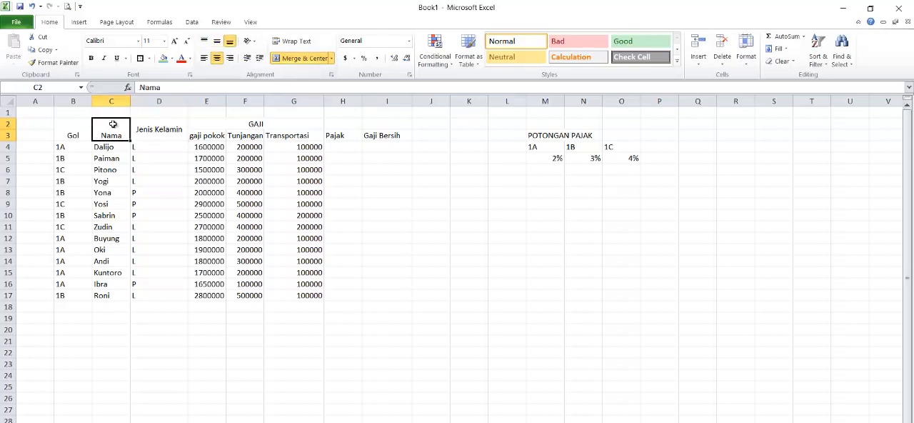
click(217, 40)
click(74, 127)
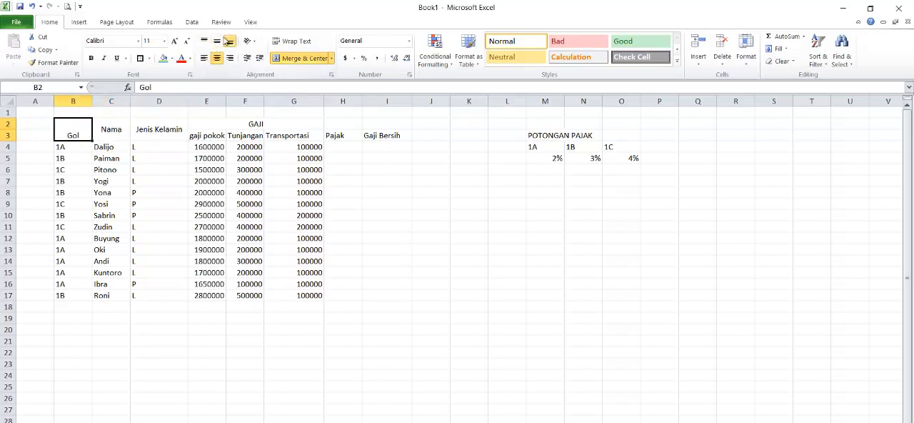
click(217, 40)
Merge and center the Pajak and Gaji Bersih headers across rows 2 and 3 and middle-align them vertically.
drag(342, 125, 345, 134)
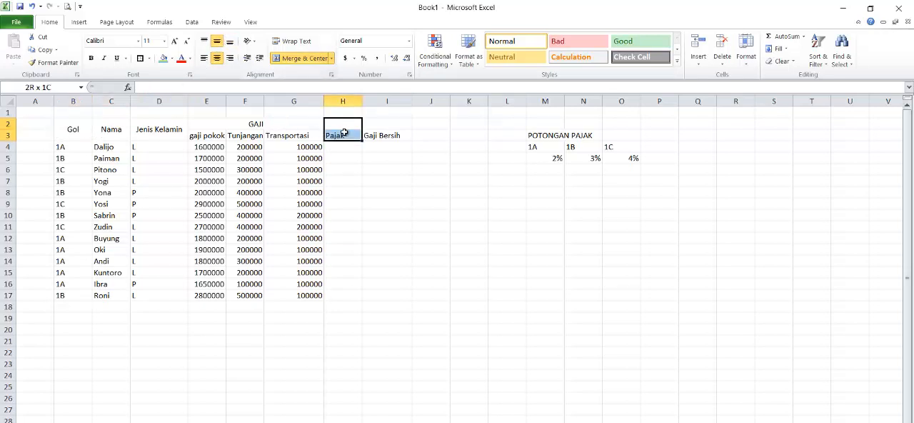
click(298, 58)
mouse_move(381, 124)
mouse_down()
mouse_move(382, 134)
mouse_move(371, 129)
mouse_up()
click(300, 58)
click(217, 42)
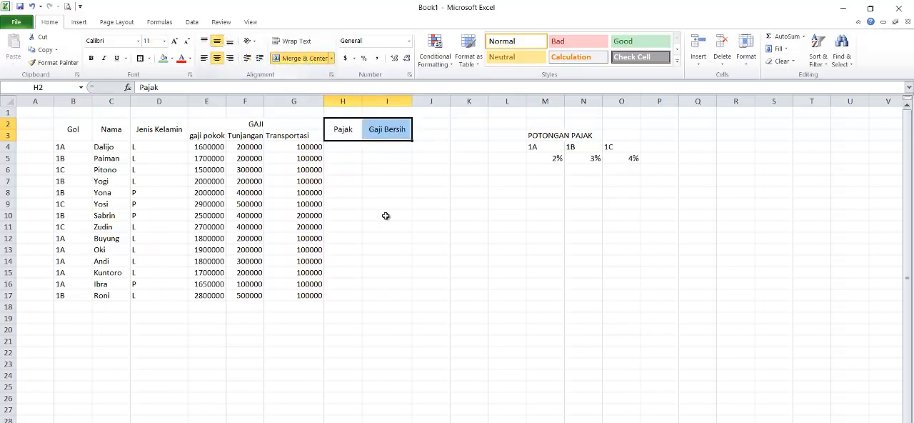
Widen column E slightly so the gaji pokok column has more room.
click(386, 214)
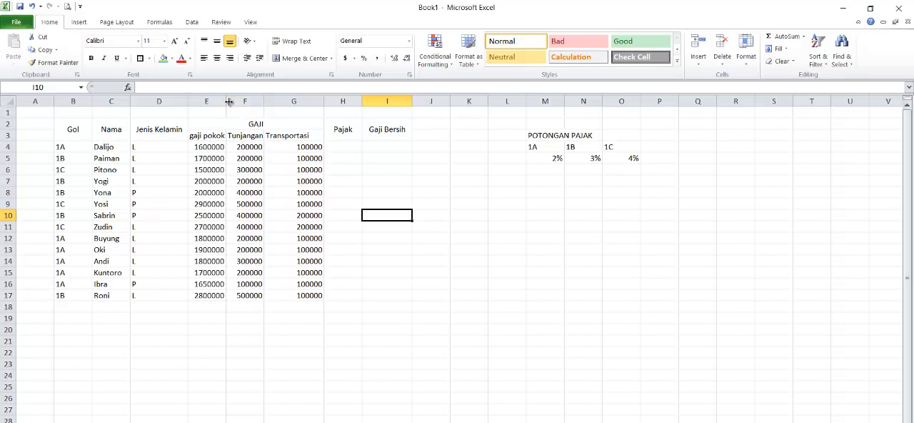
drag(226, 102, 235, 102)
click(329, 214)
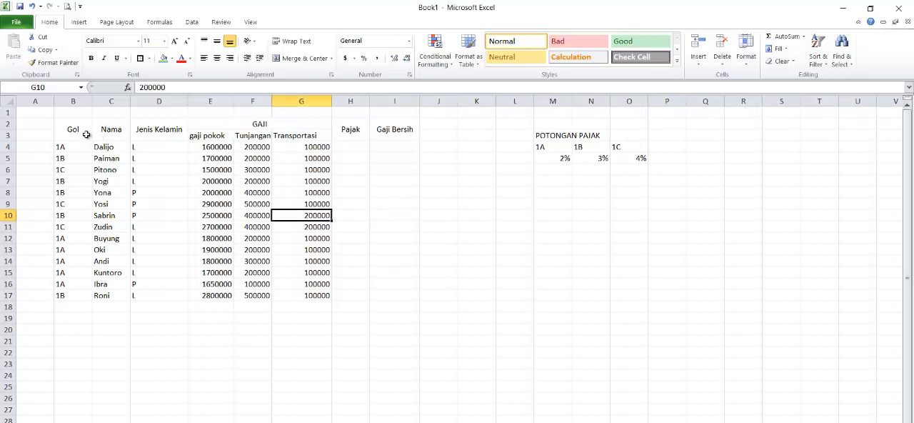
Apply all borders and a thick box border to the salary table range B2:I17.
drag(74, 128, 380, 293)
click(149, 58)
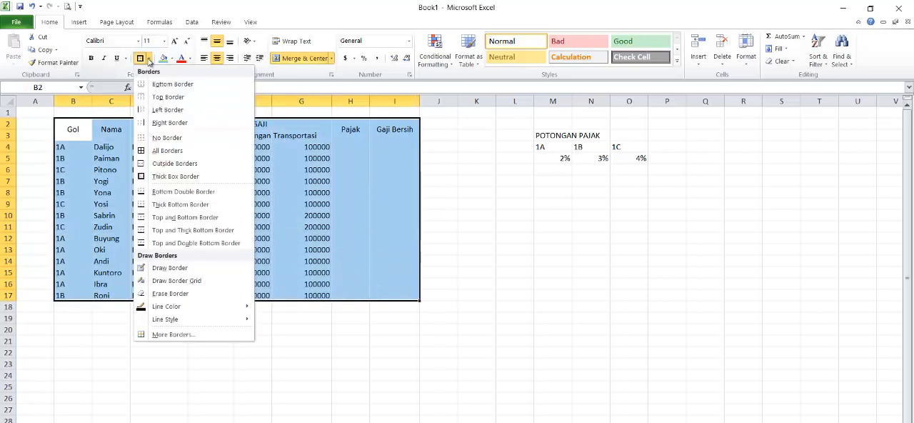
click(156, 144)
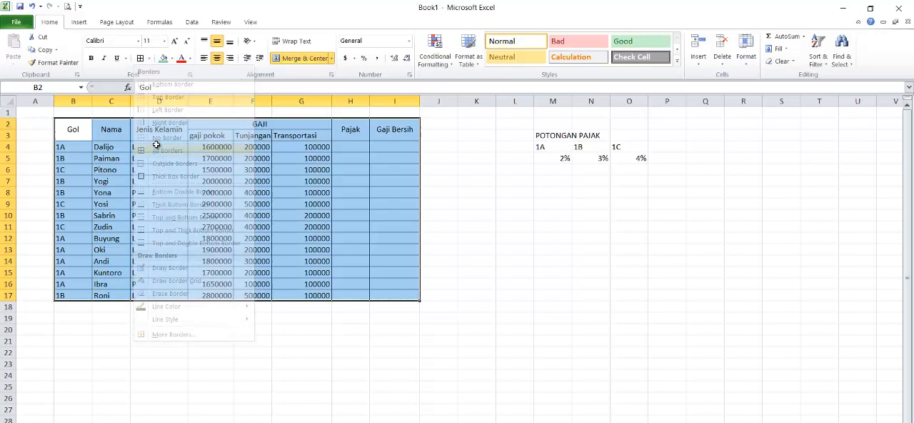
click(149, 59)
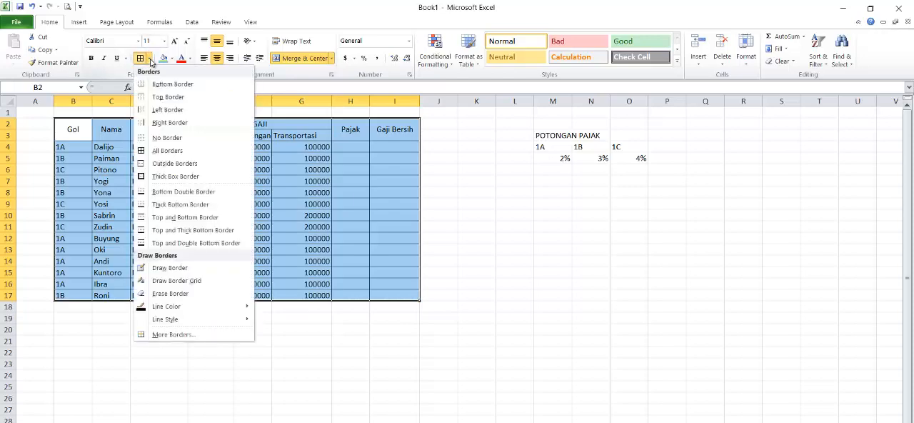
click(164, 176)
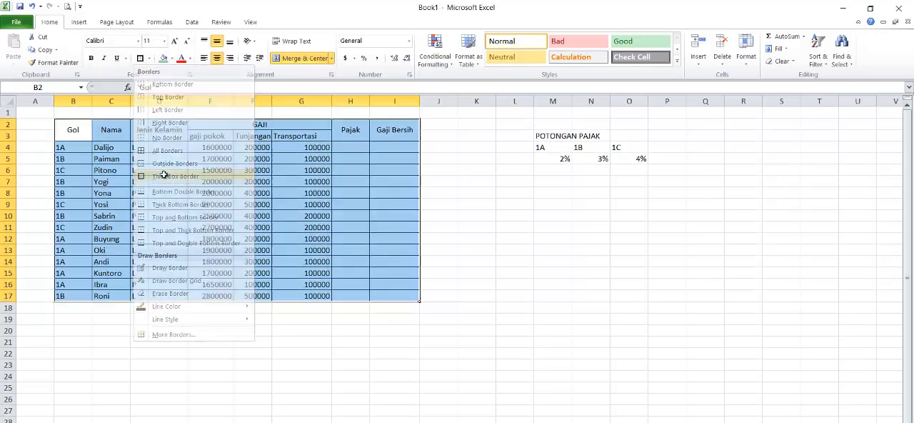
click(406, 184)
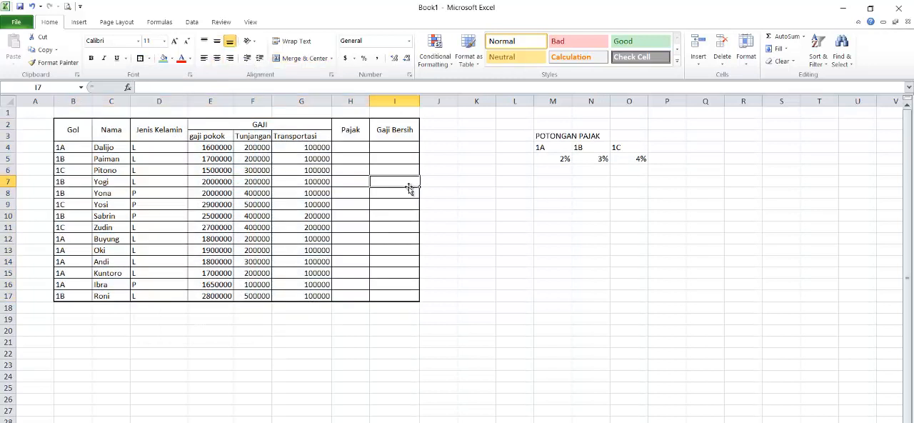
click(477, 182)
Enter =HLOOKUP(B4;M4:O5;2) in H4 to look up the Pajak rate for the first employee's Gol code.
click(353, 147)
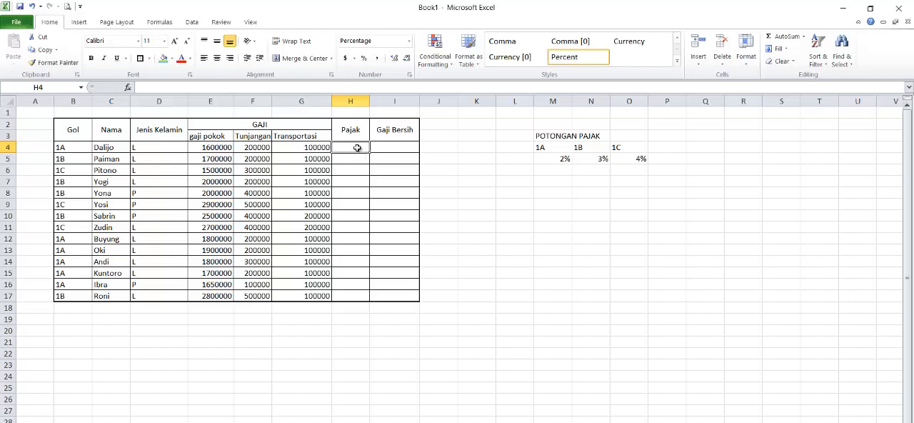
text(=hlookup)
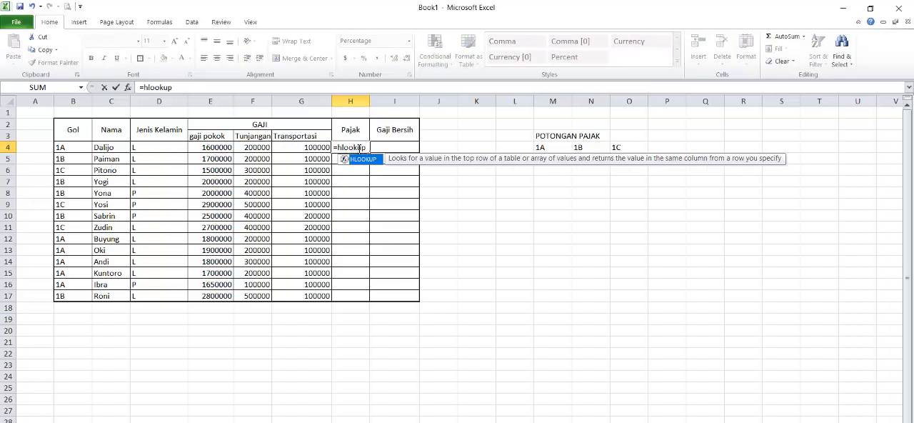
text(()
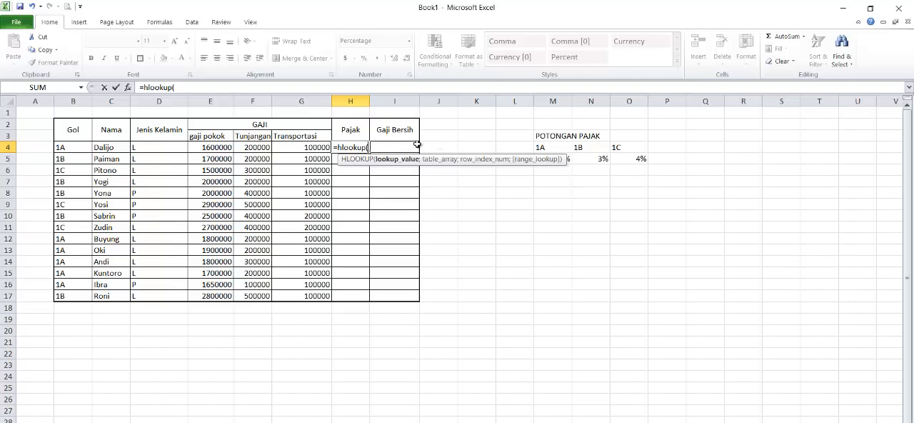
click(70, 146)
text(;)
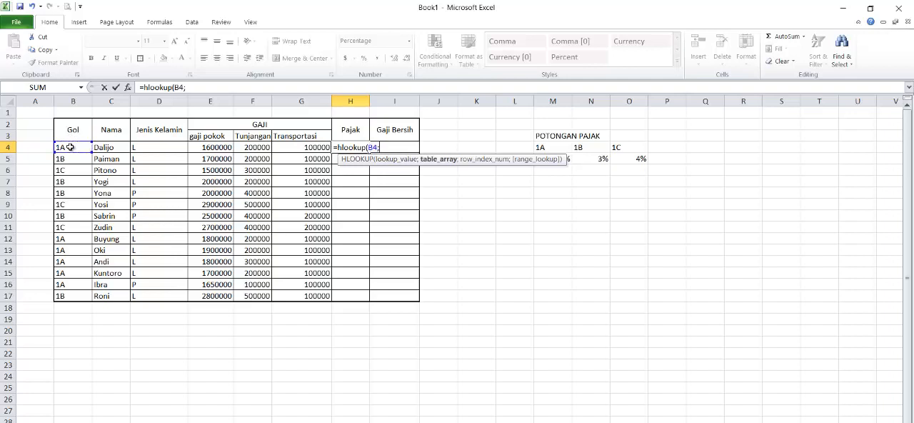
click(556, 146)
drag(556, 146, 629, 164)
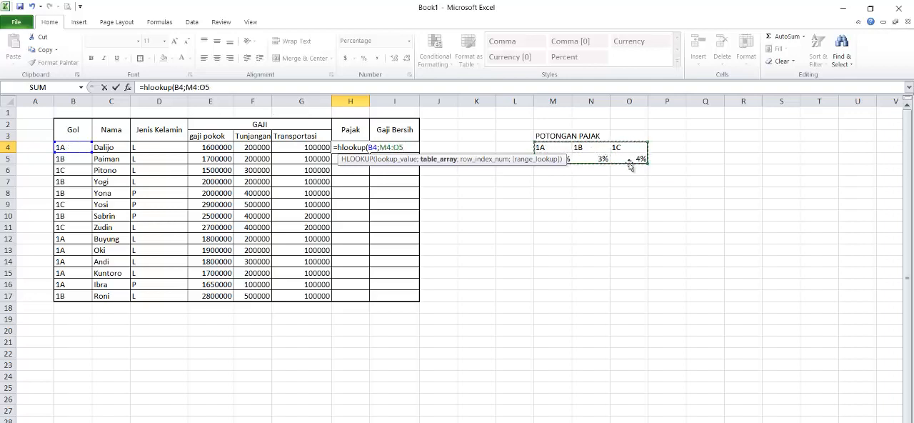
text(;)
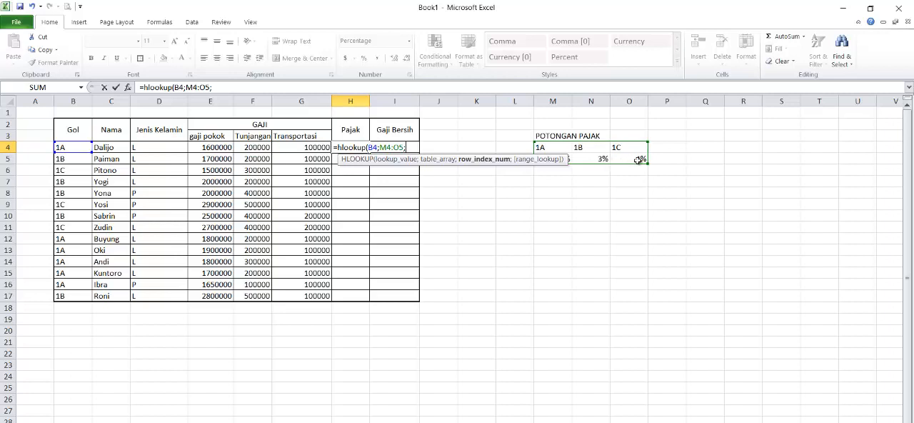
text(2)
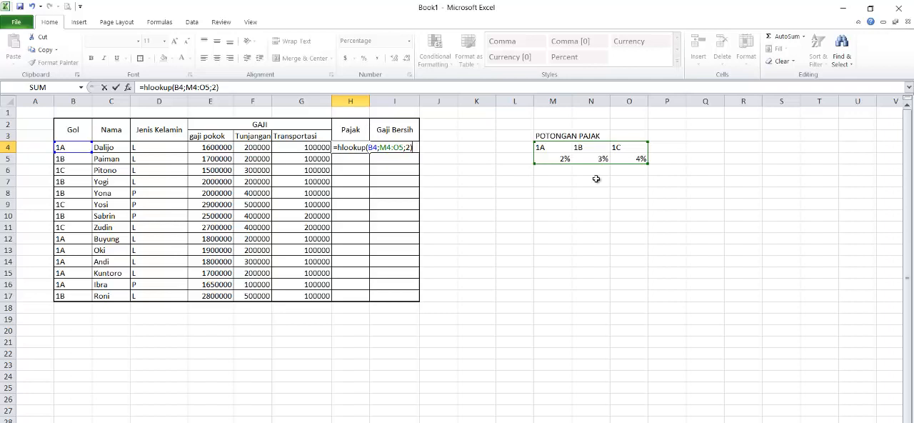
key(Return)
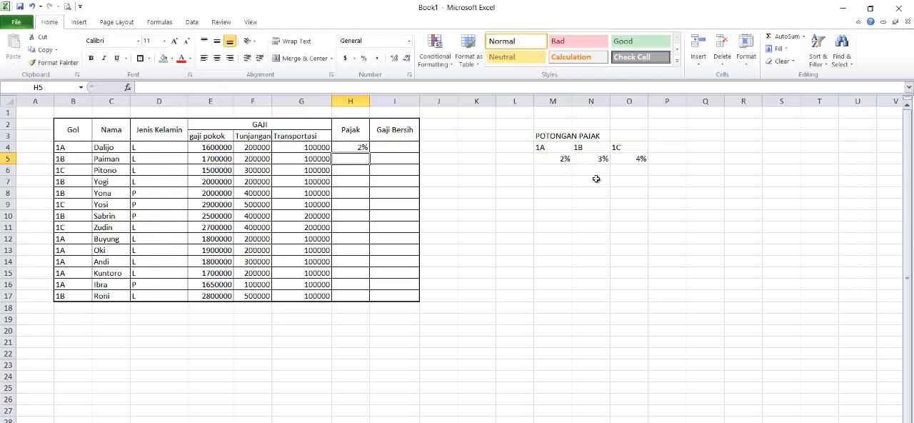
Make the B4 and M4:O5 references in the H4 formula absolute and fill it down through H17.
click(347, 147)
click(196, 87)
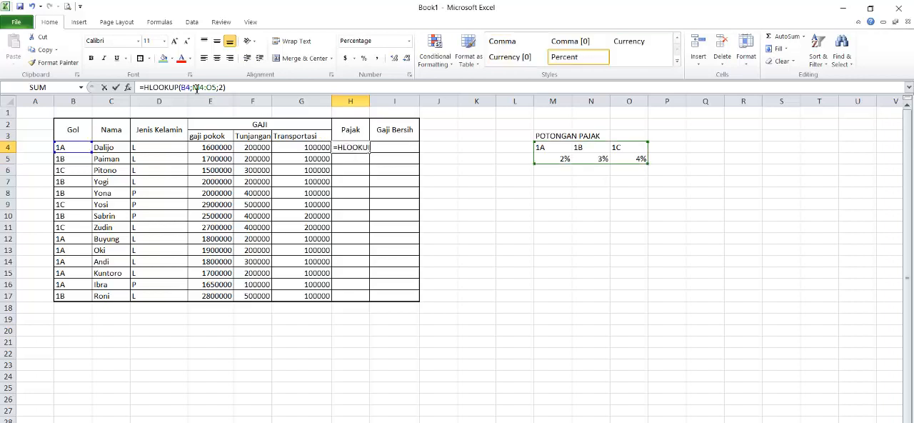
drag(179, 87, 218, 88)
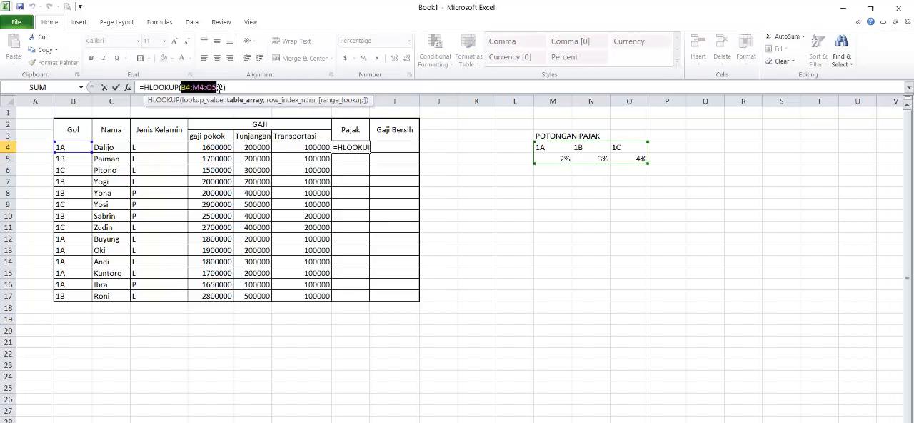
key(F4)
key(ctrl+Return)
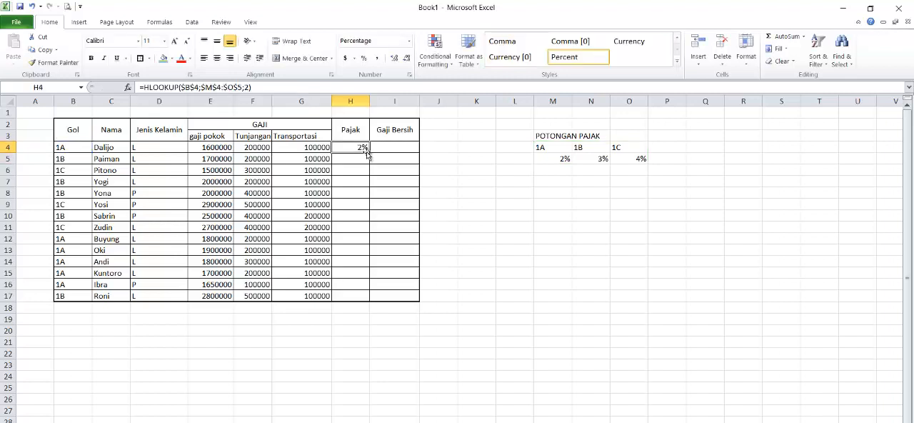
drag(369, 153, 375, 296)
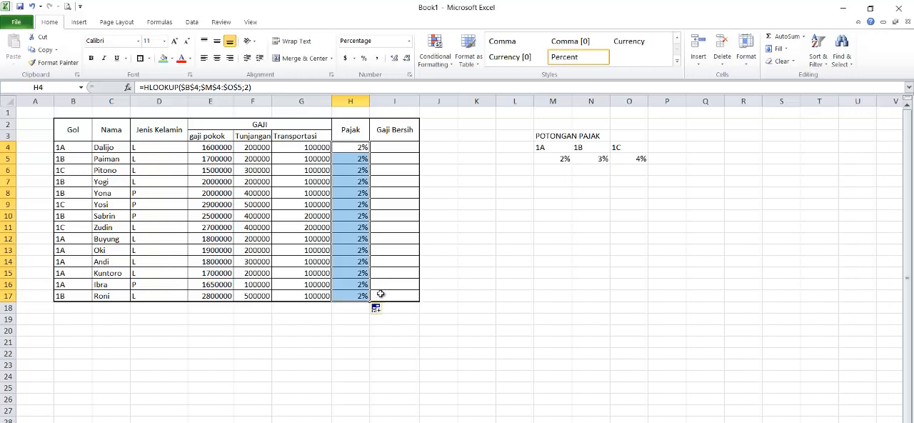
Examine the copied HLOOKUP formulas in the Pajak column, comparing their lookup references with each row's Gol code.
click(359, 204)
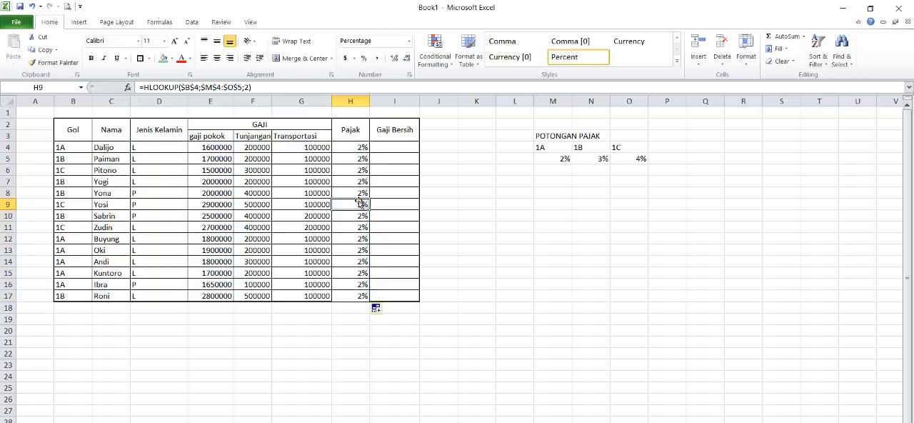
click(357, 181)
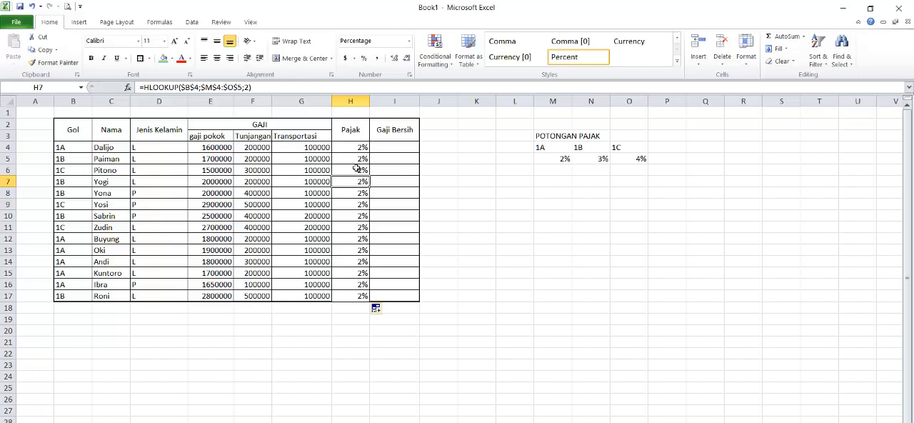
click(359, 167)
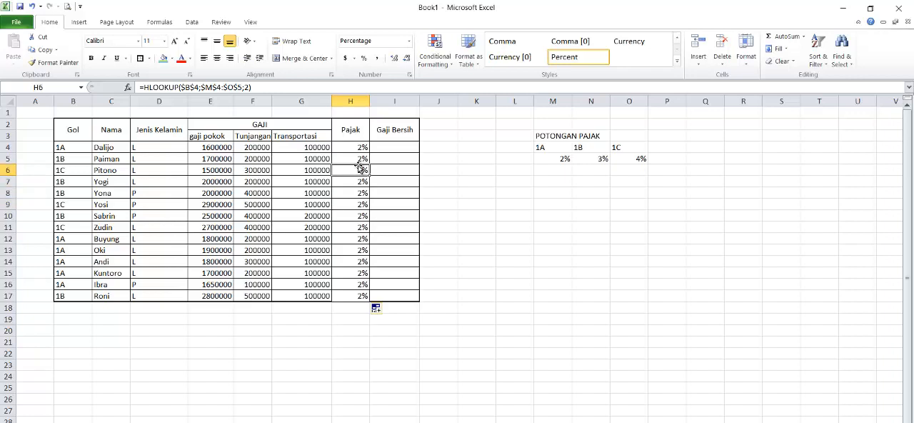
key(Up)
key(Up)
click(359, 166)
click(358, 157)
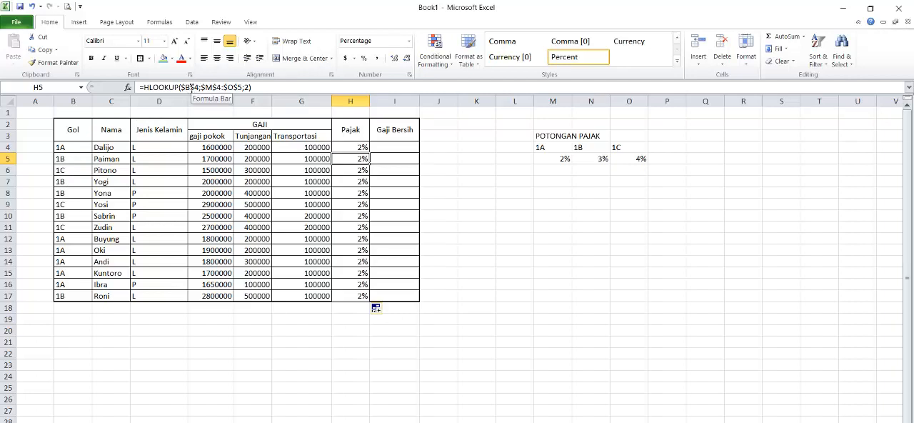
click(355, 182)
click(357, 148)
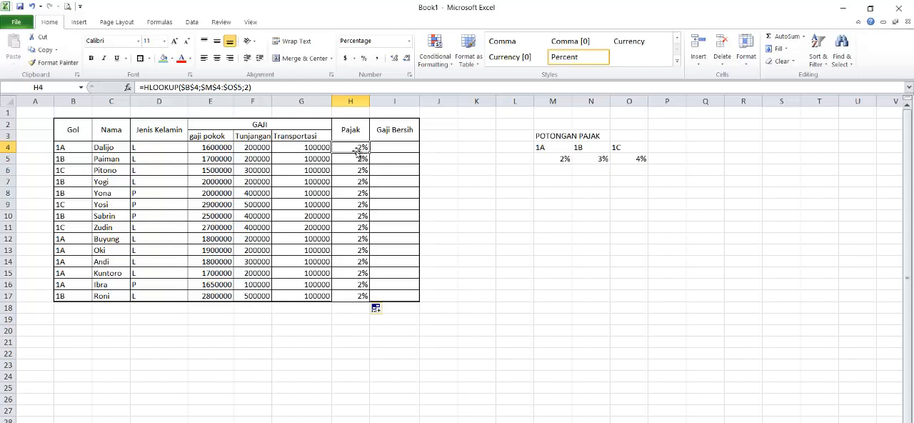
click(357, 170)
click(357, 193)
click(357, 227)
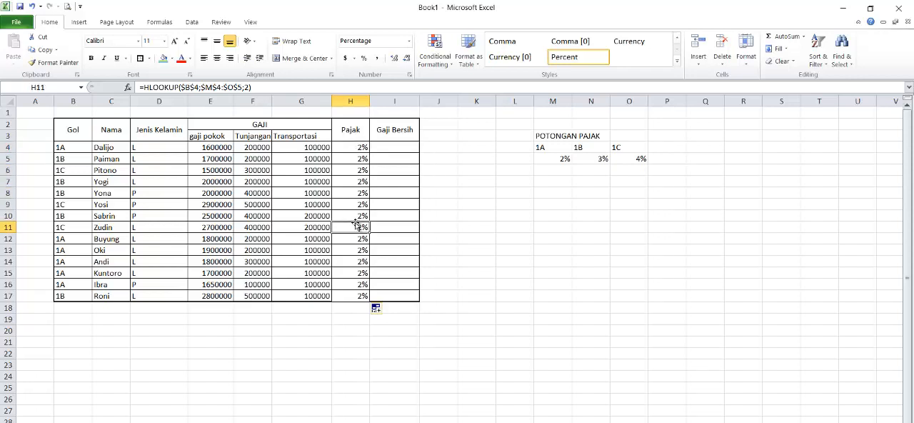
click(357, 251)
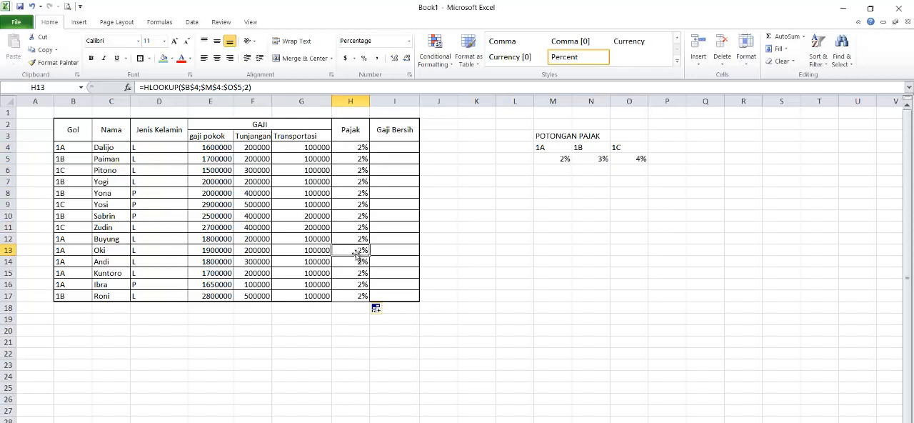
click(379, 158)
click(359, 169)
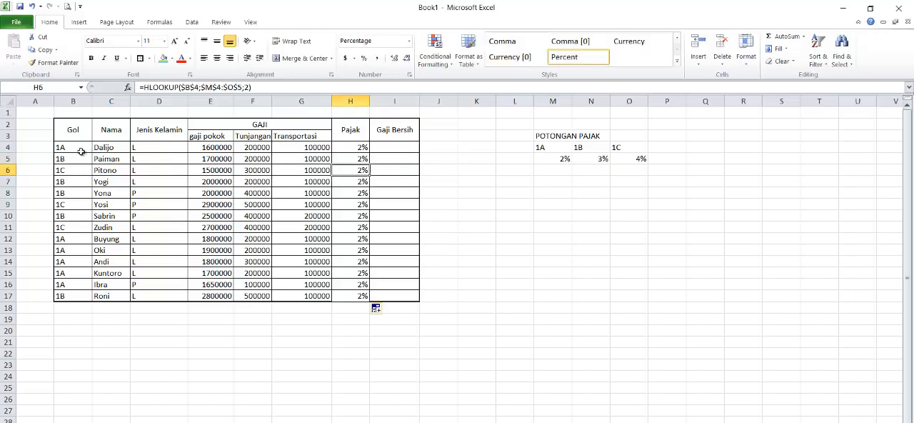
click(363, 215)
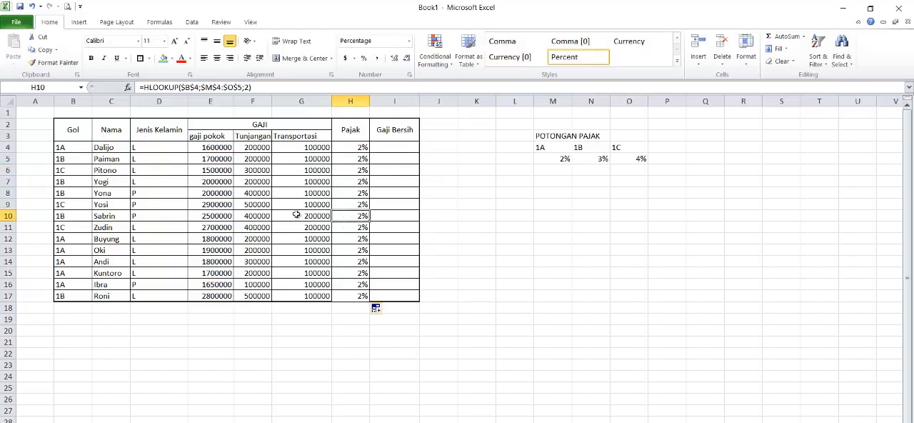
click(342, 241)
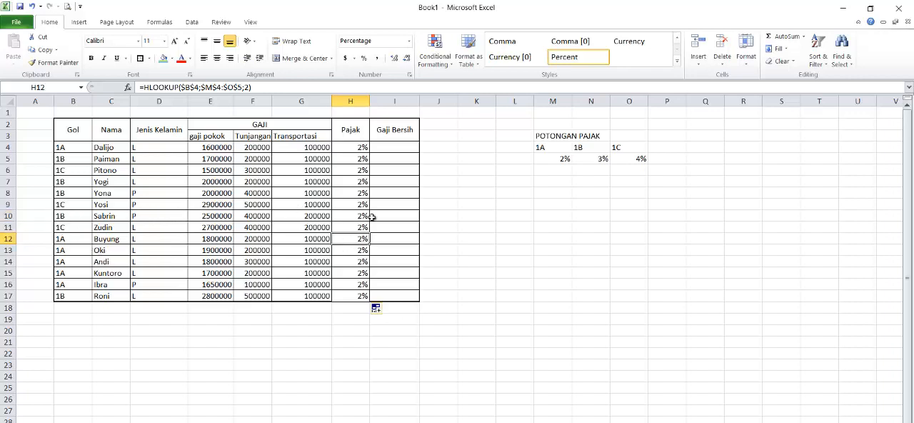
Change the lookup reference in the H4 formula to relative B4, refill the Pajak column through H17 and check the copied formula.
click(352, 150)
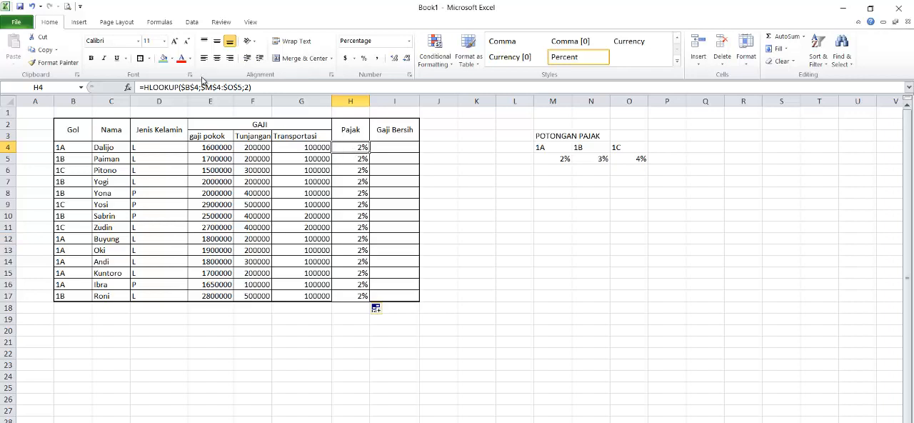
click(195, 87)
key(BackSpace)
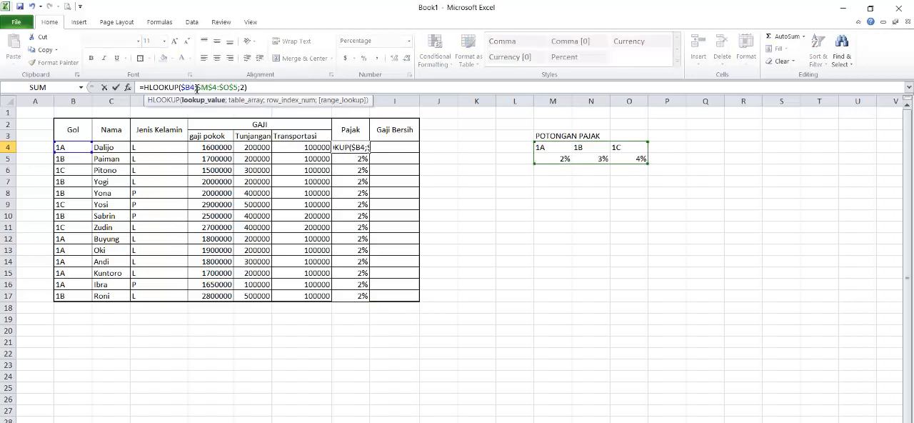
key(Left)
key(BackSpace)
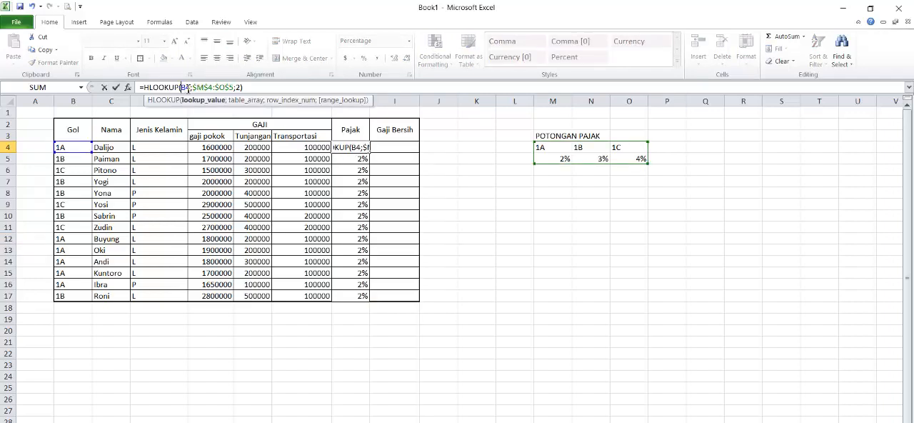
key(ctrl+Return)
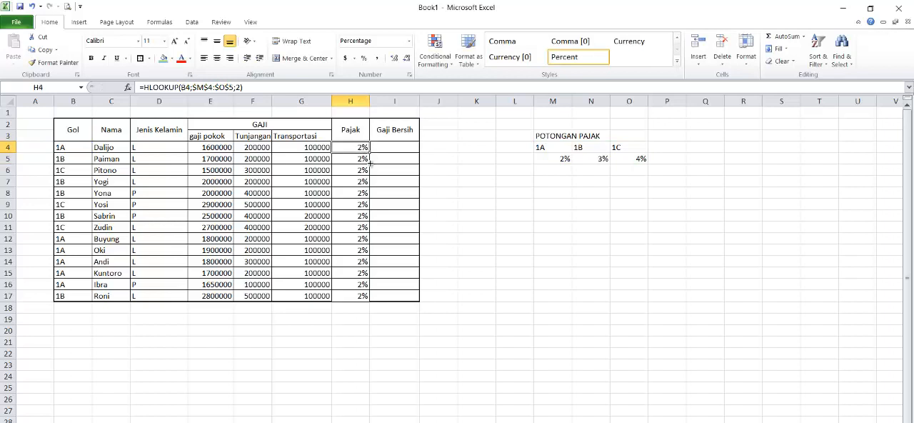
drag(369, 152, 372, 297)
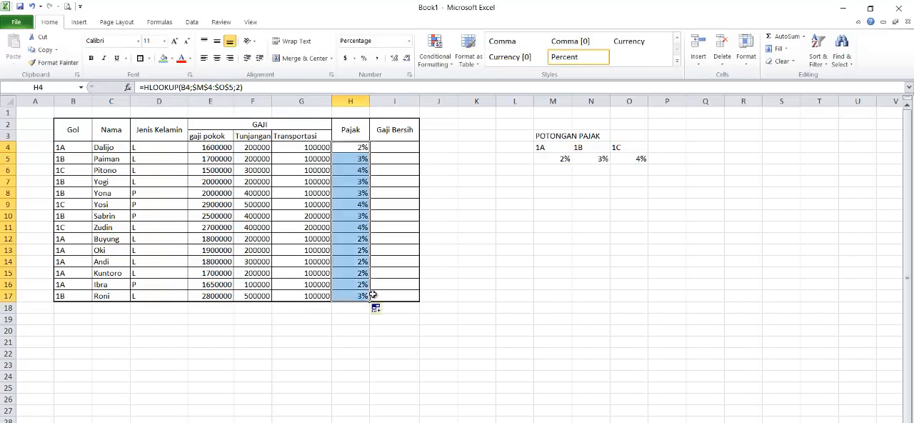
click(365, 204)
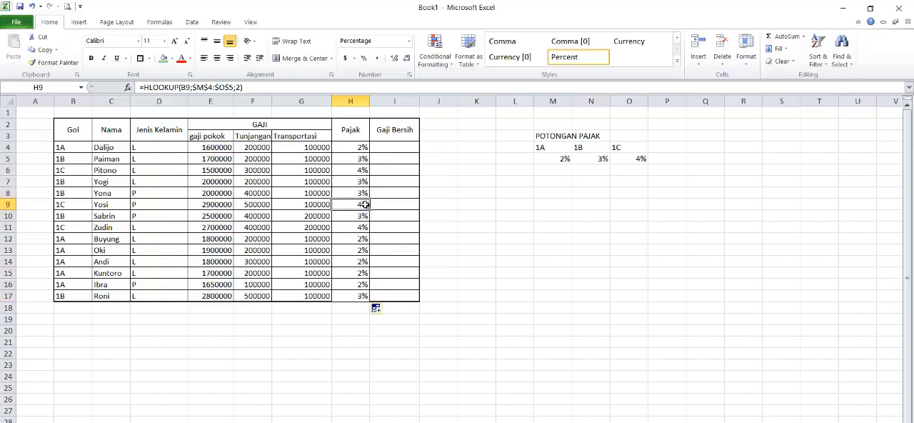
click(381, 144)
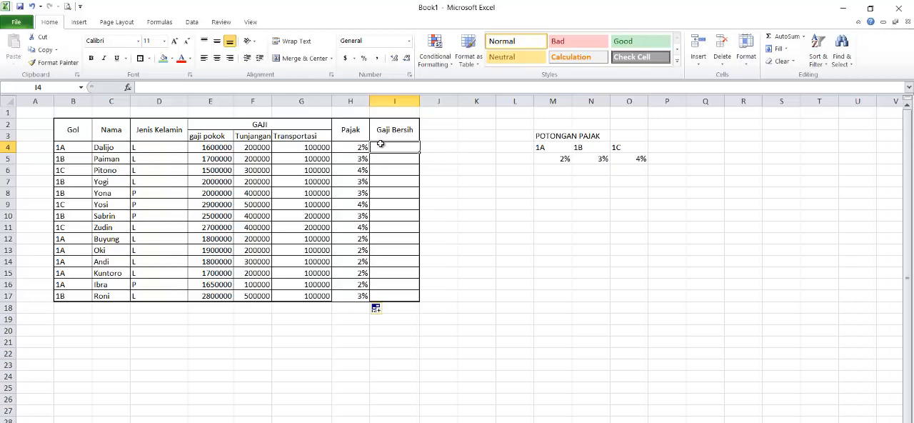
click(344, 148)
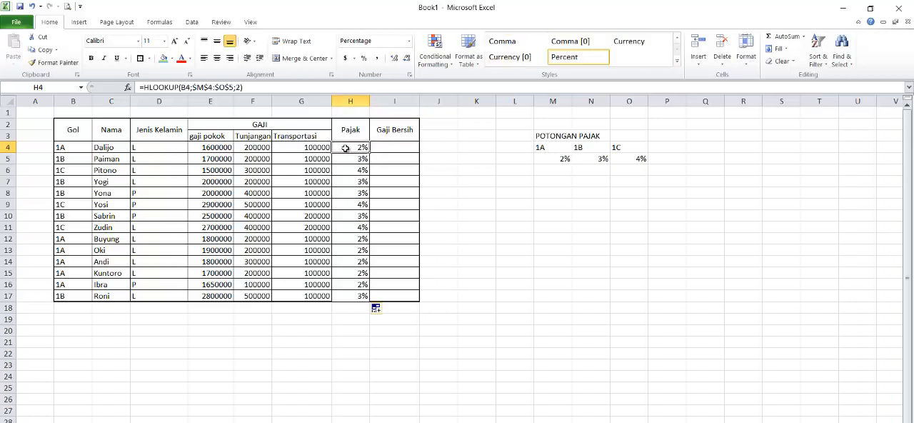
Enter =(E4+F4+G4-(E4*H4)) in I4 to calculate the first employee's Gaji Bersih from the three pay components minus tax on gaji pokok.
click(214, 148)
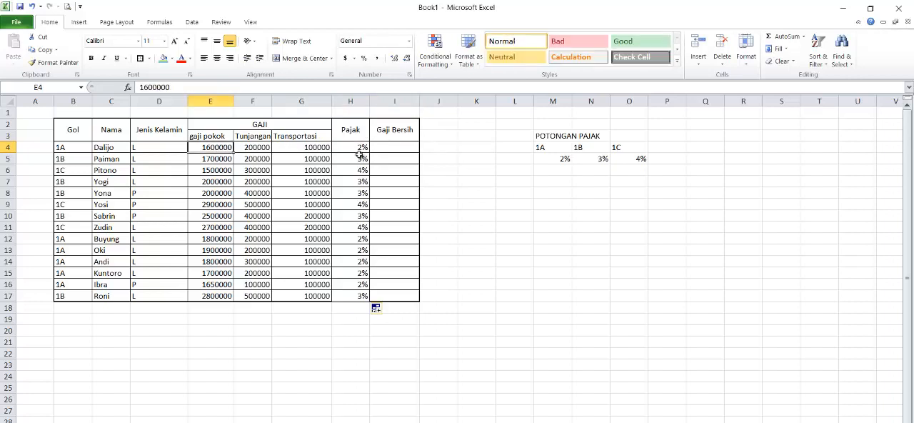
click(386, 150)
text(=)
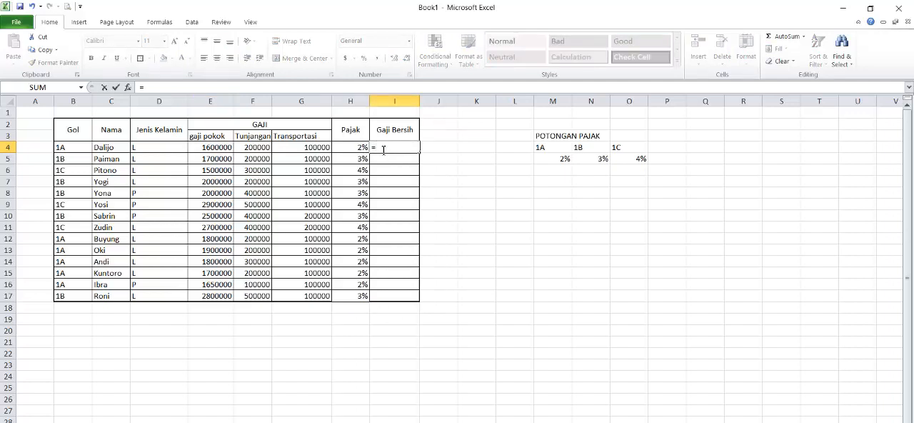
text(()
click(220, 148)
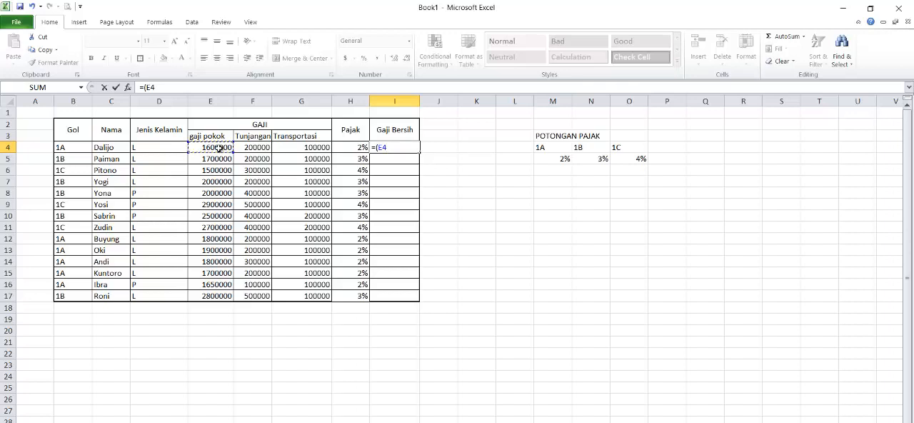
text(*)
key(BackSpace)
text(+)
click(260, 147)
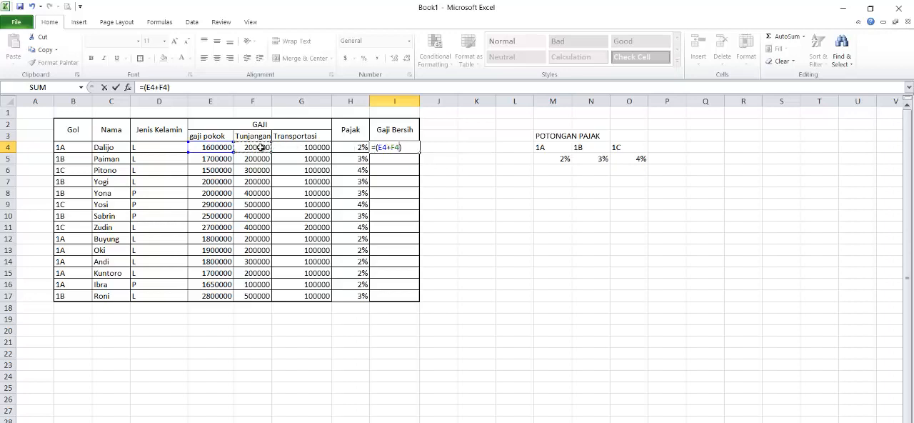
text(+)
click(291, 147)
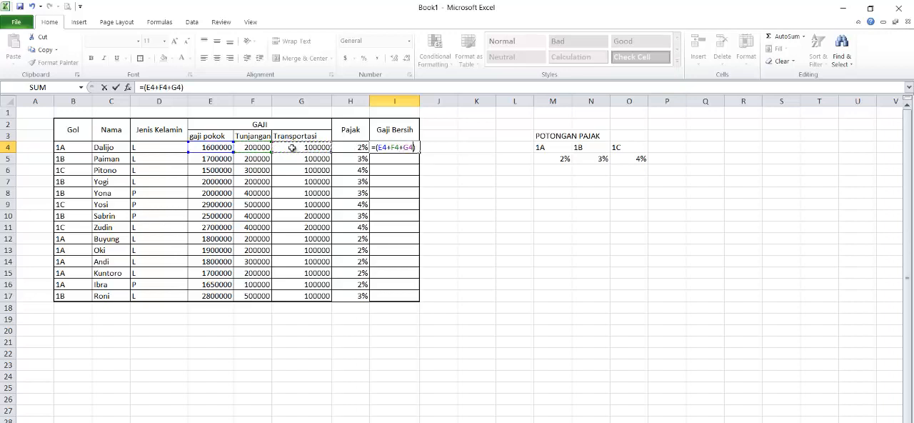
text(-()
click(215, 147)
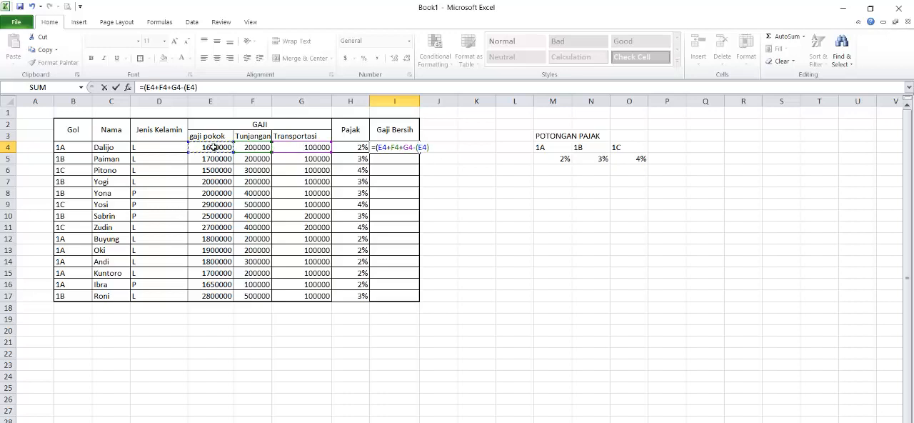
text(*)
click(347, 147)
text())
key(Return)
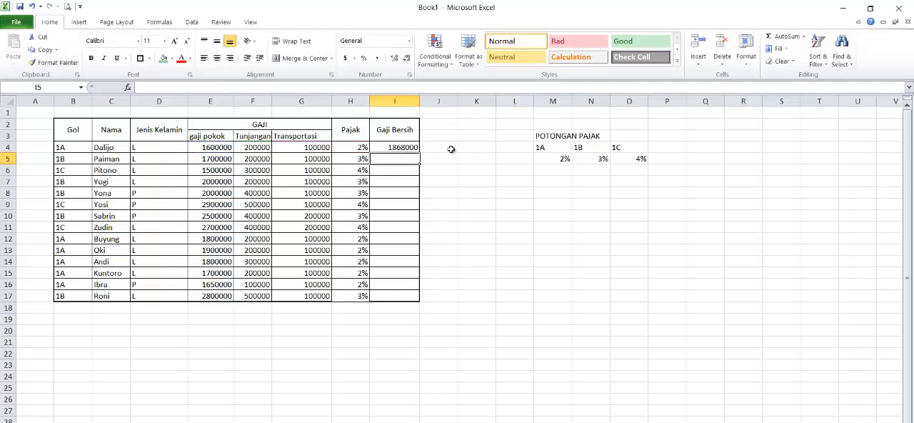
Fill the Gaji Bersih formula from I4 down through I17 and check the copied formula in row 15 against I4.
click(414, 150)
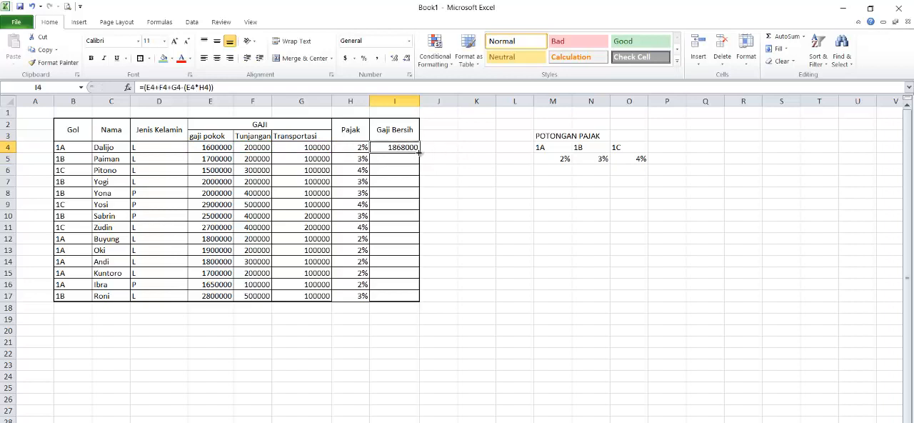
drag(419, 152, 423, 301)
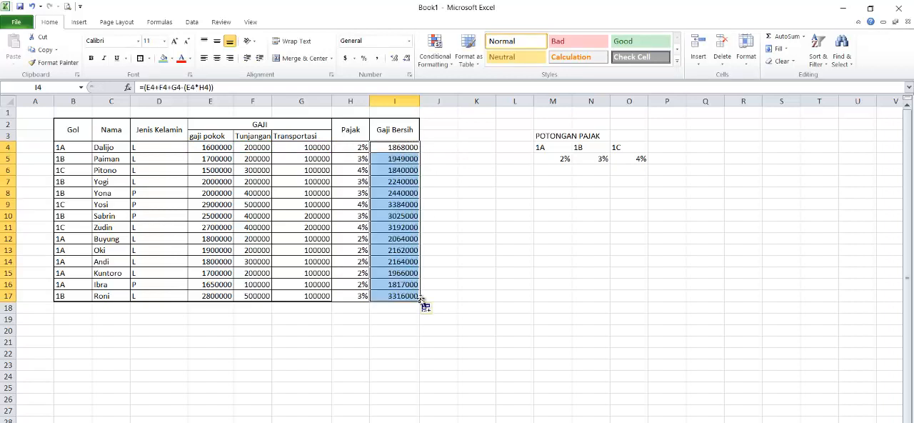
click(401, 274)
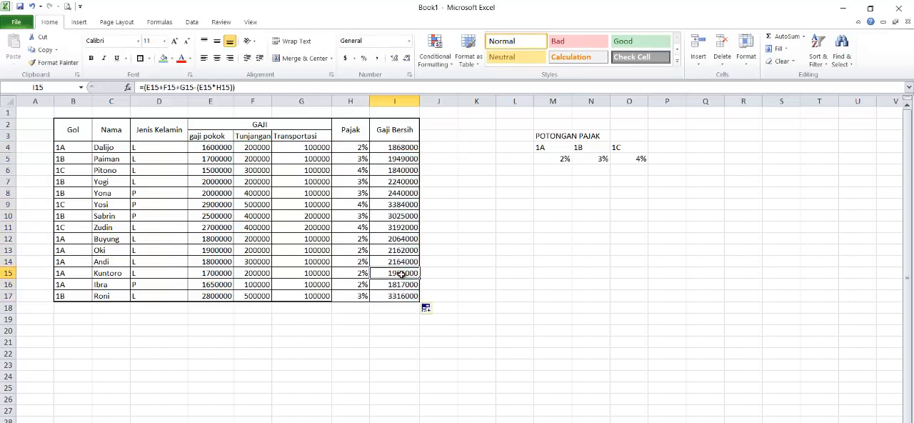
click(411, 146)
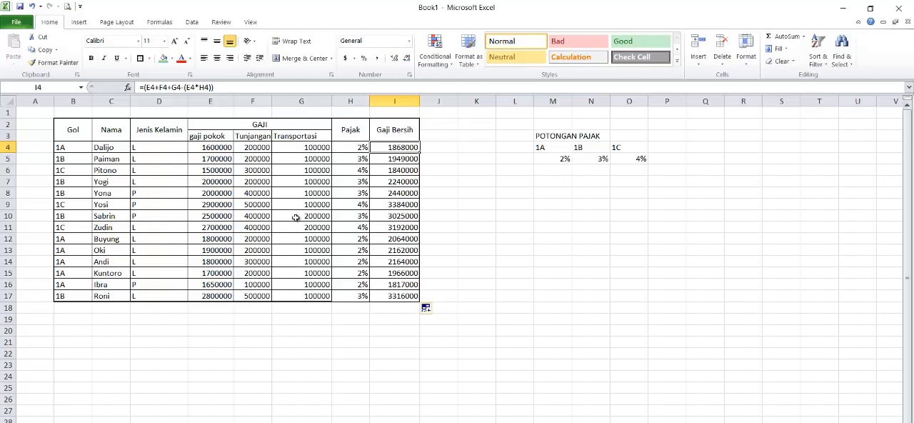
Switch to the sheet with the letter-case sentences and enter =UPPER(D2) in M2 to convert the first sentence to all capitals.
key(ctrl+Page_Down)
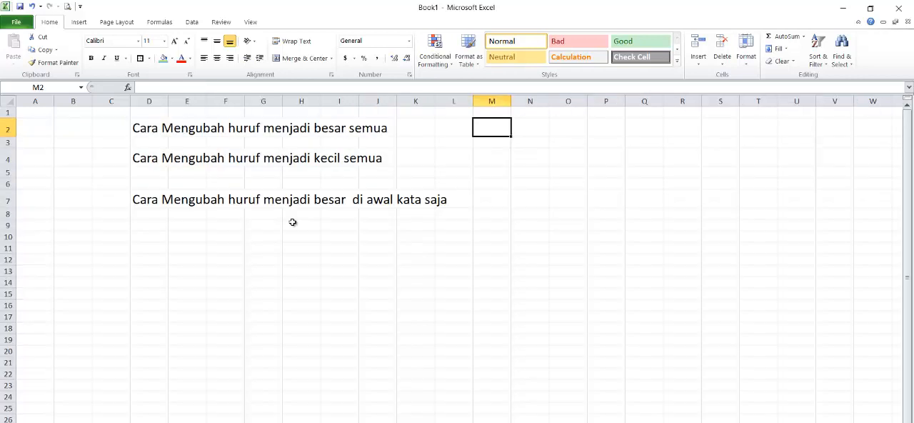
click(527, 141)
click(491, 116)
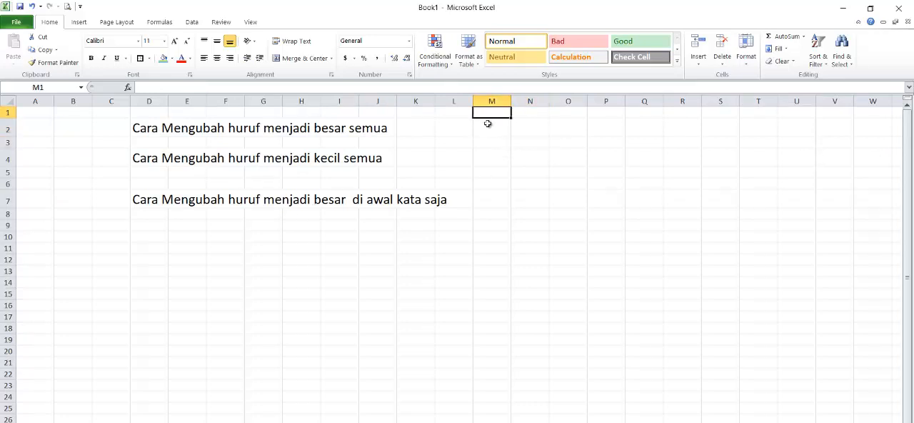
click(488, 129)
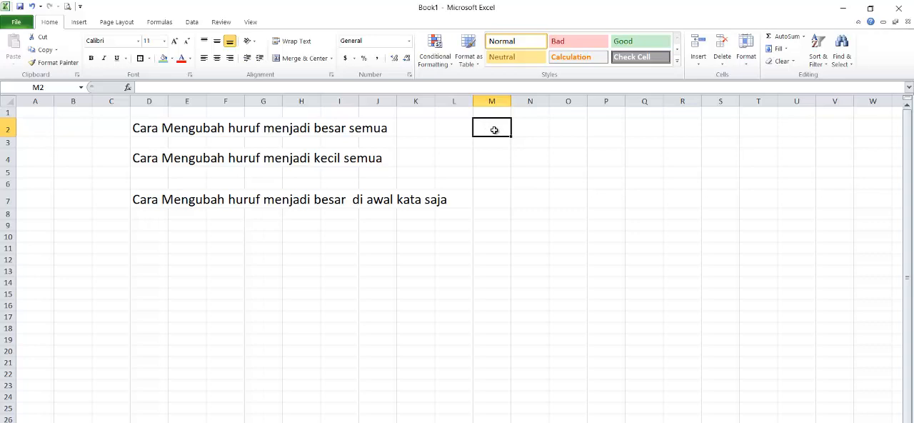
text(=)
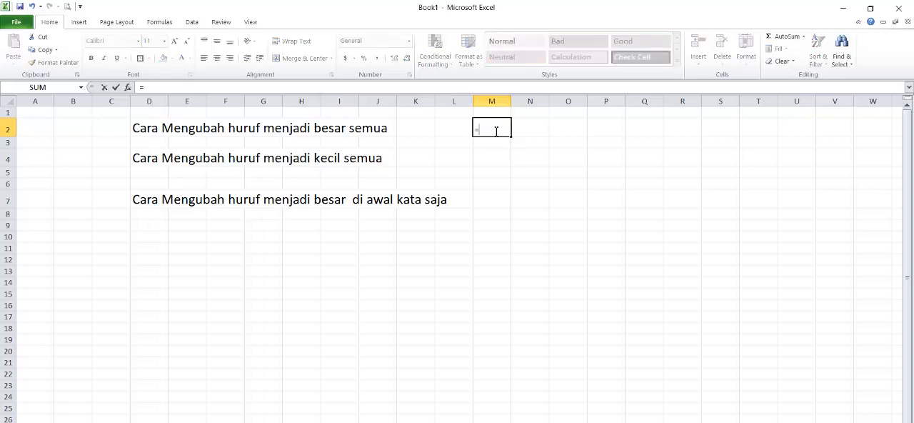
text(uppe)
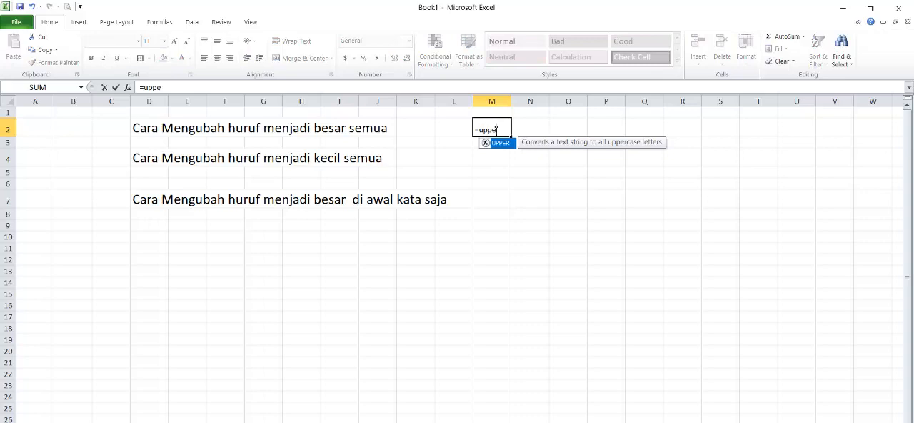
text(r()
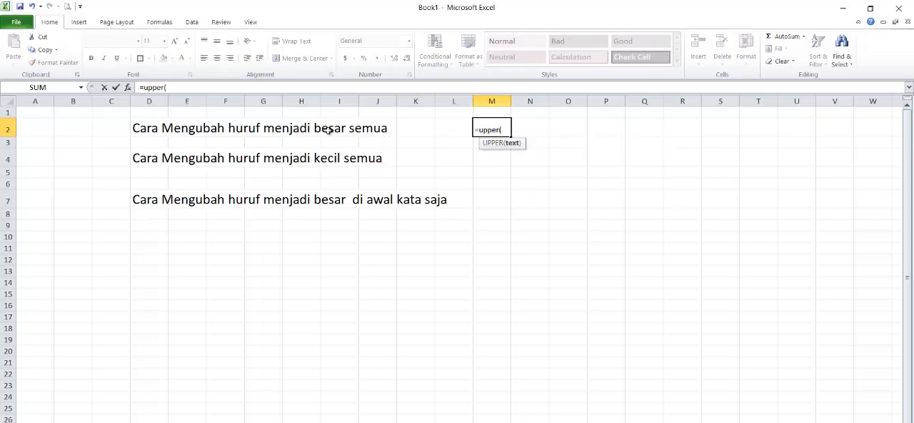
click(140, 127)
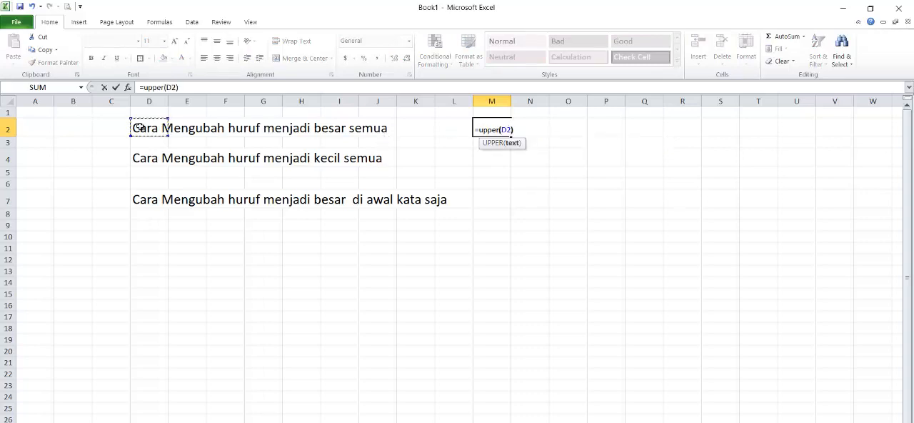
text())
key(Return)
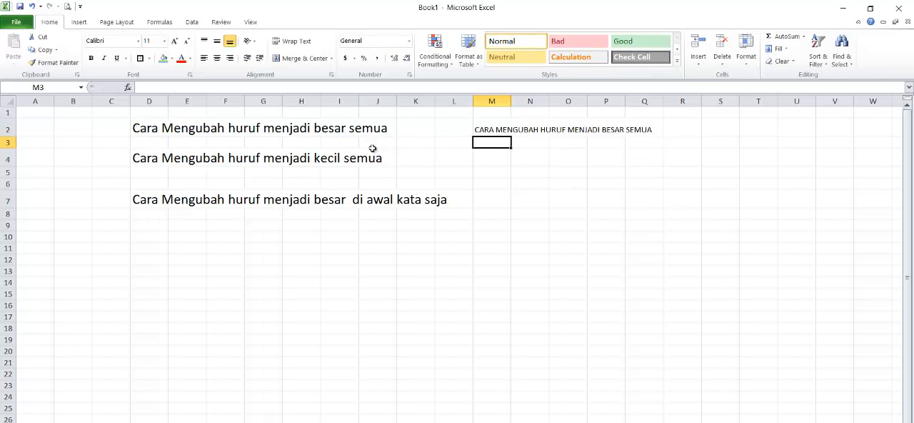
Enter =LOWER(D4) in M4 to convert the second sentence to all lowercase letters.
click(491, 158)
text(=)
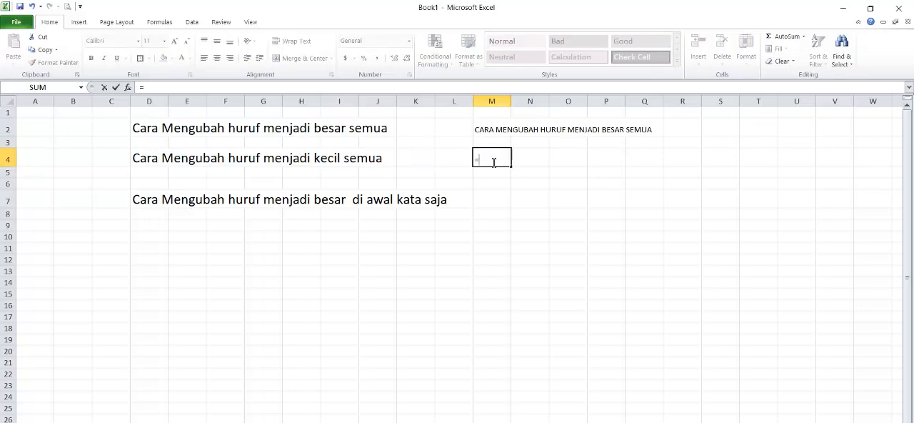
text(lo)
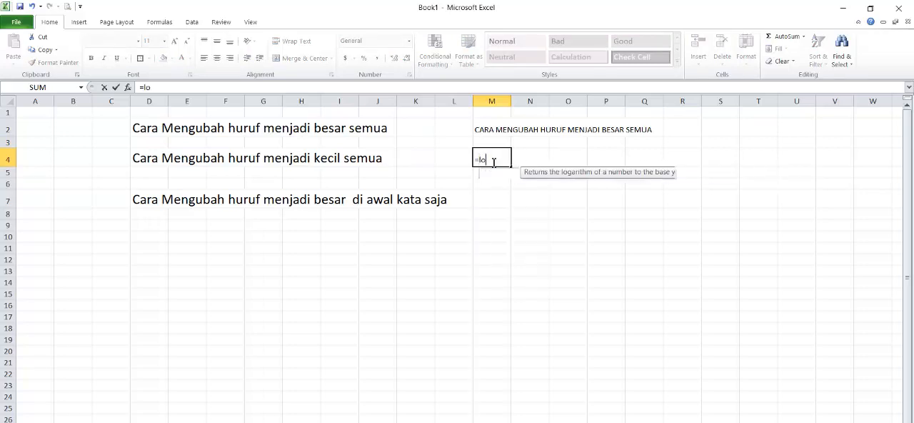
text(wer()
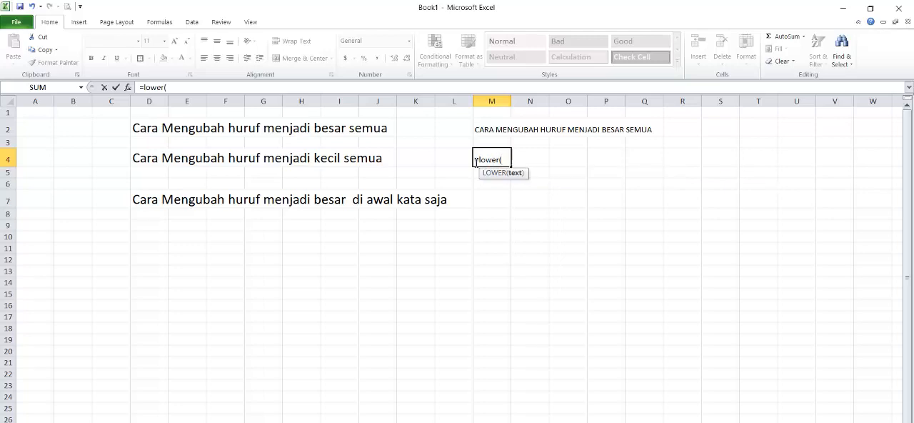
click(151, 158)
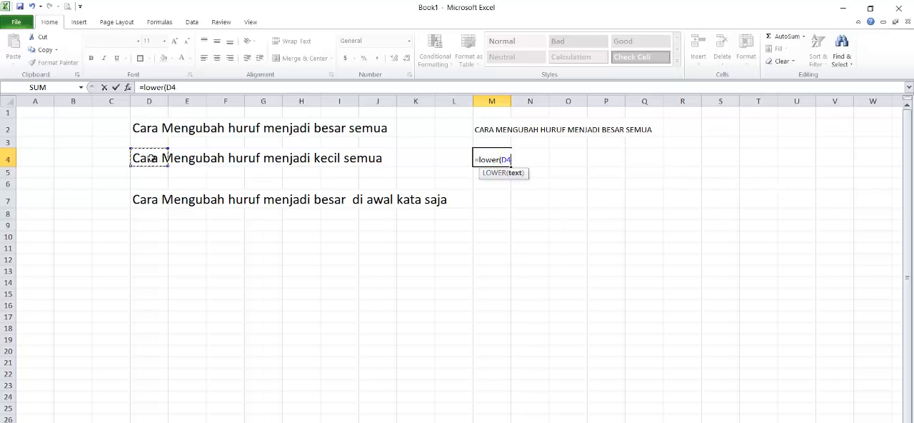
text())
key(Return)
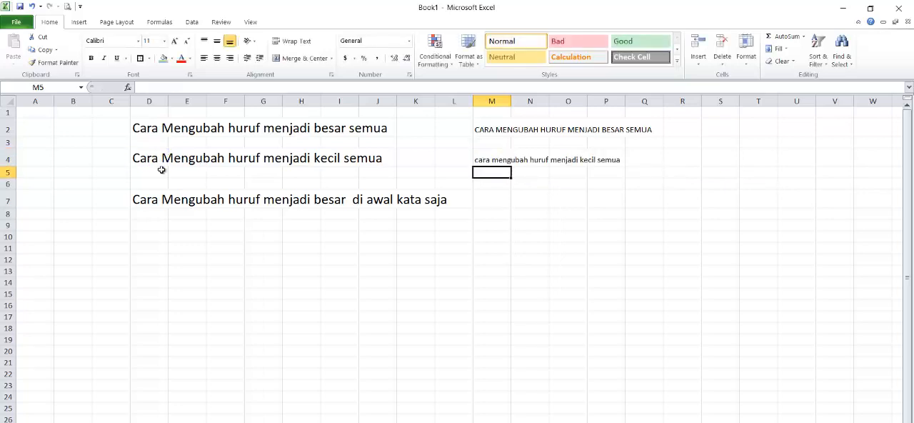
Enter =PROPER(D7) in M7 to capitalize only the first letter of each word in the third sentence.
click(487, 203)
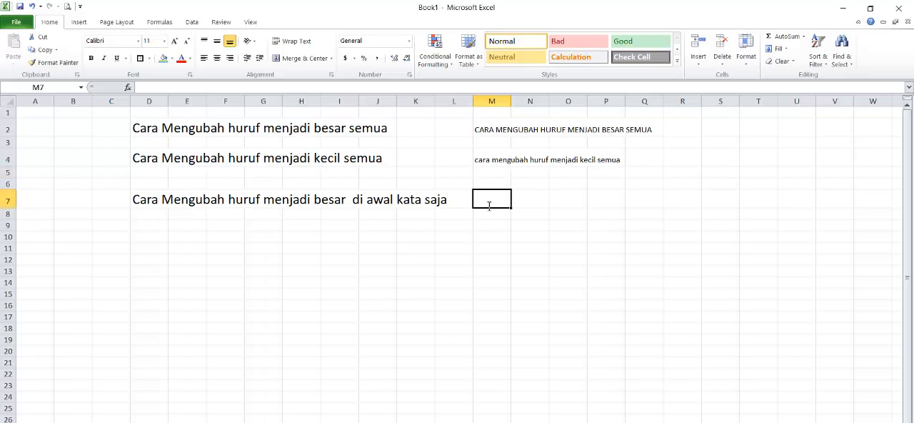
text(=propp)
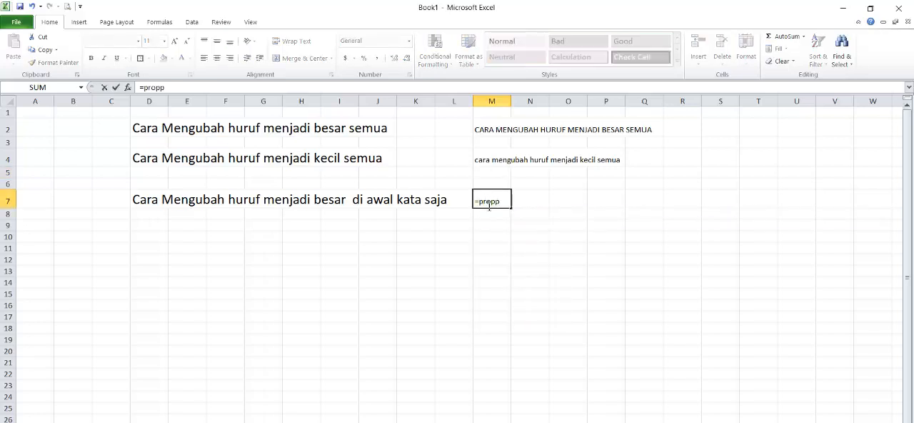
key(BackSpace)
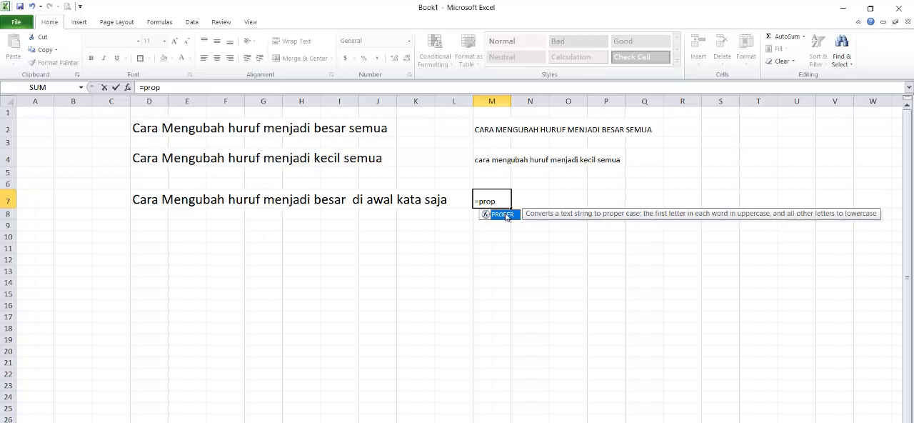
text(per)
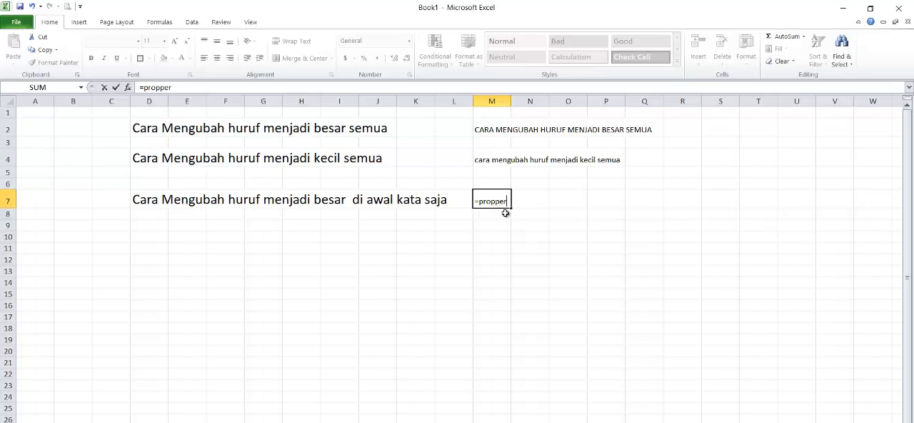
key(BackSpace)
key(BackSpace)
key(BackSpace)
text(er()
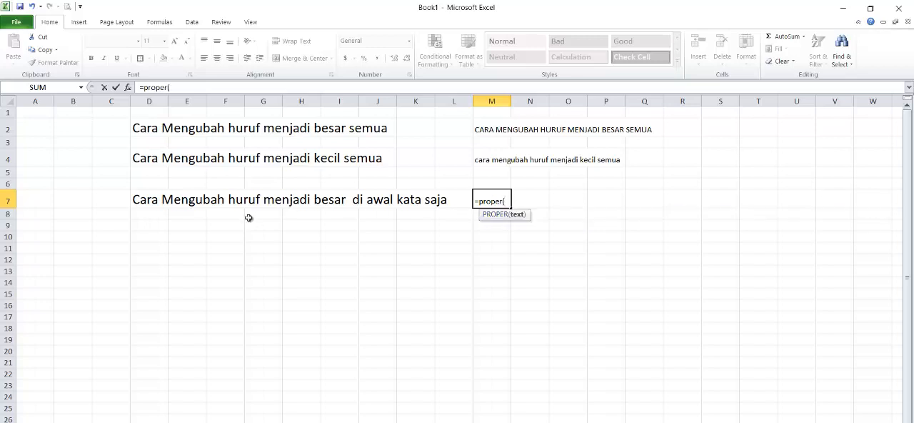
click(148, 204)
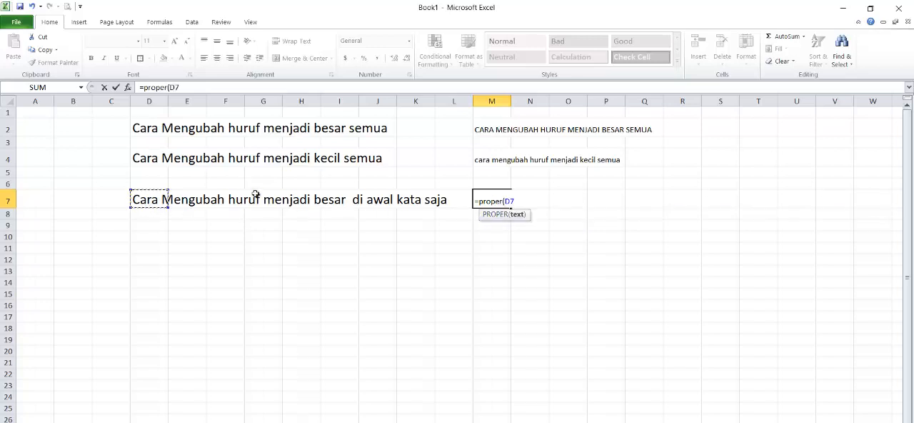
text())
key(Return)
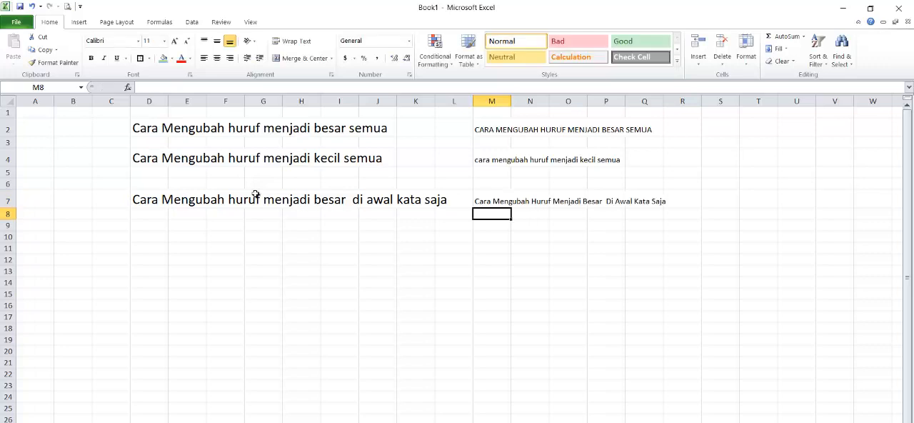